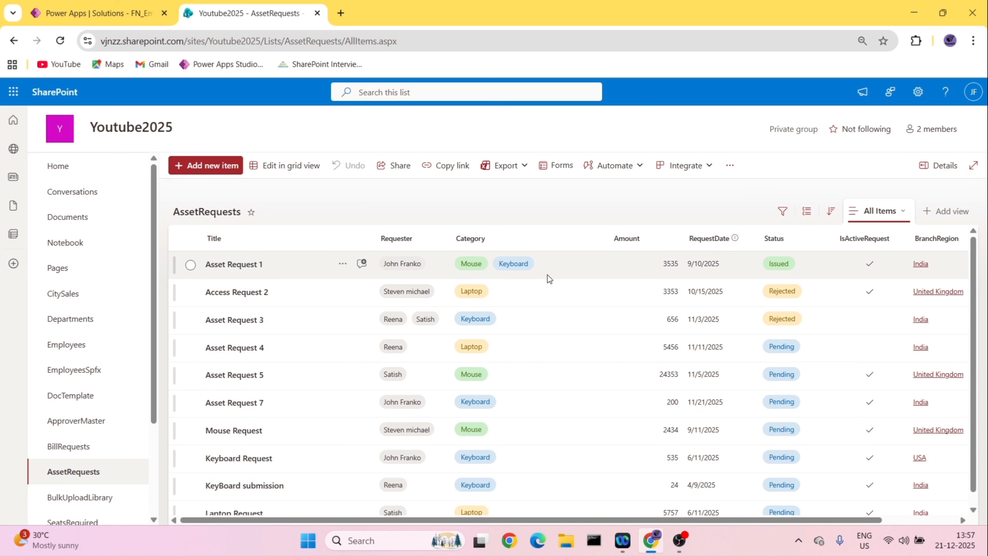
- Edit the Asset Request 1 item so its Category no longer includes Keyboard, and save the item
left_click(191, 265)
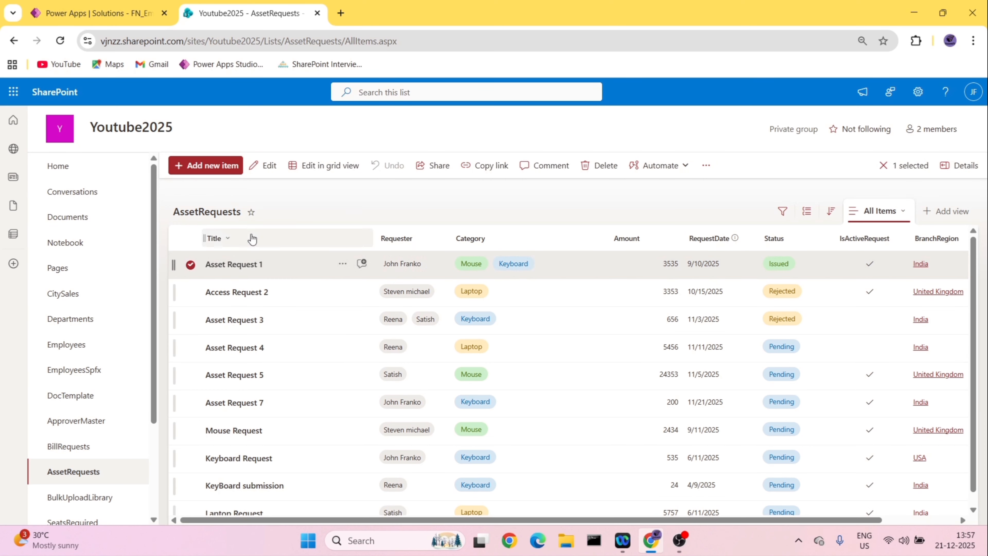
left_click(268, 167)
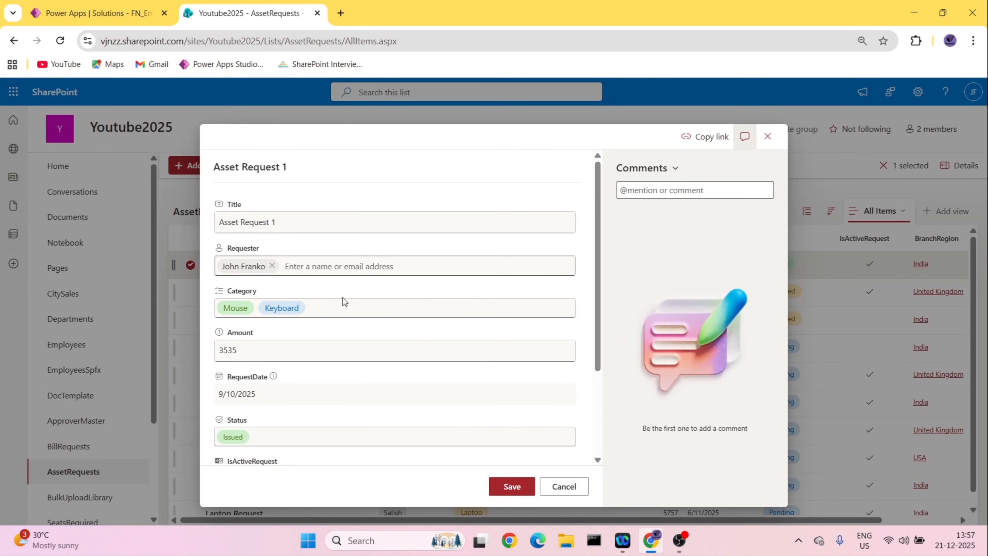
left_click(320, 307)
left_click(319, 313)
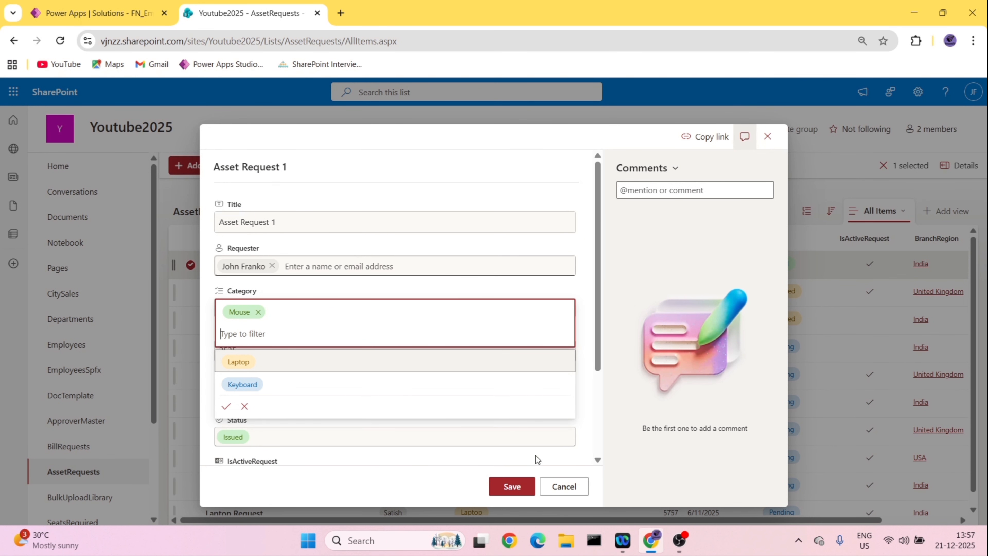
left_click(504, 484)
left_click(504, 484)
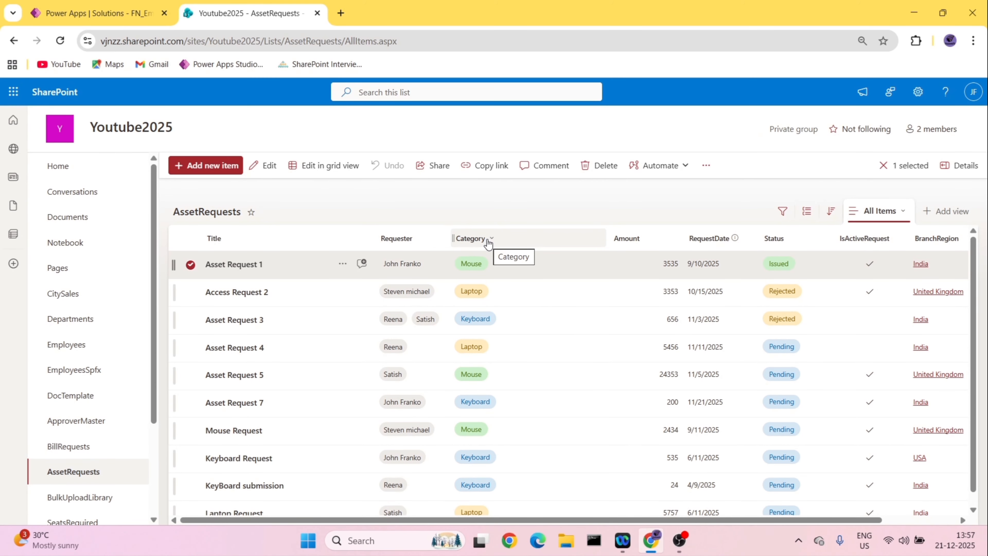
- Turn off multiple selections for the Category column and save the change to single selection
left_click(488, 243)
mouse_move(502, 281)
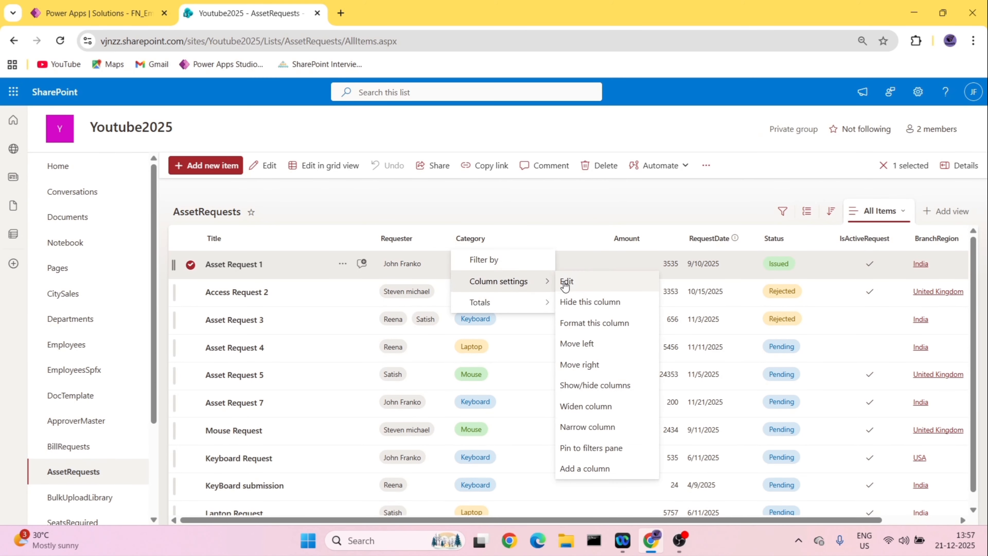
left_click(566, 282)
scroll(807, 350, "down", 1)
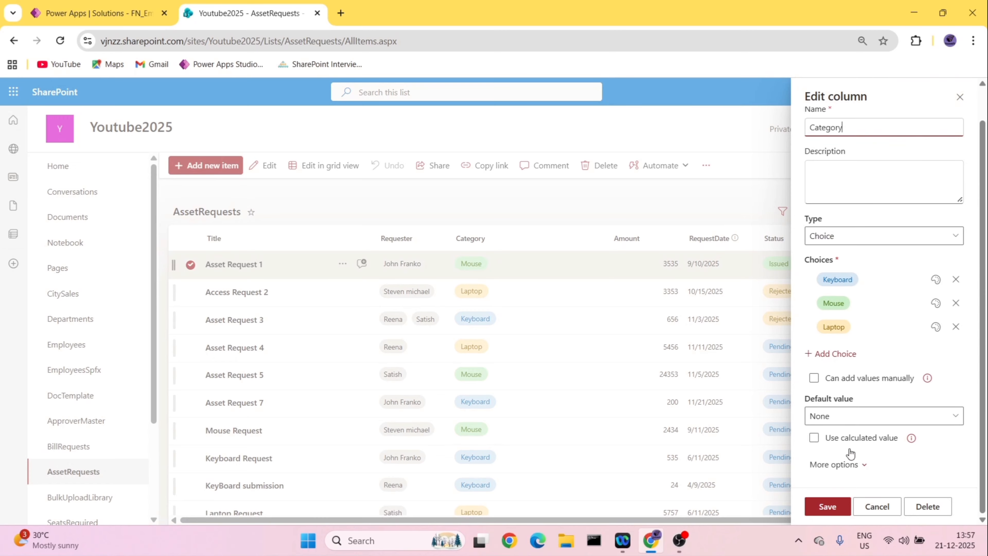
left_click(840, 465)
scroll(856, 428, "down", 3)
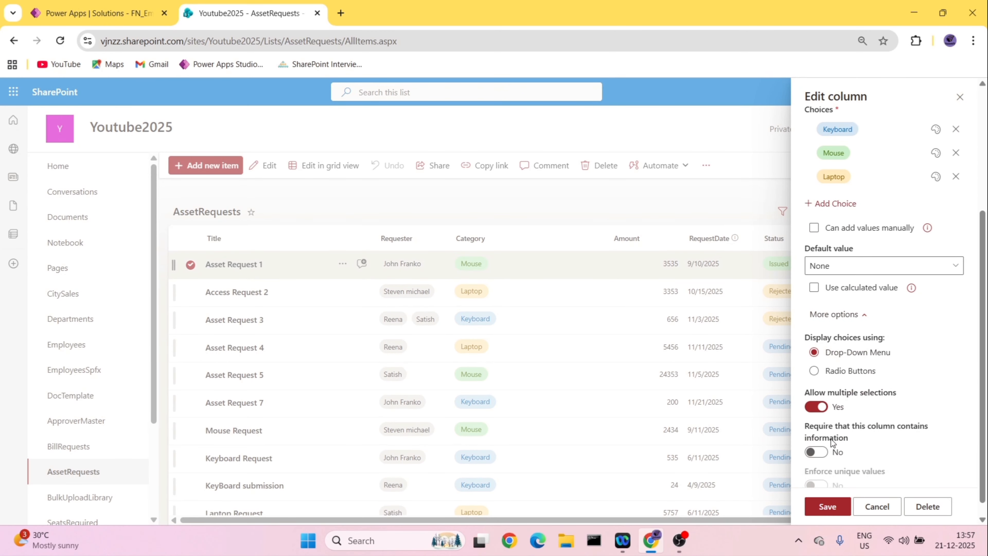
scroll(831, 442, "down", 1)
left_click(816, 391)
left_click(827, 506)
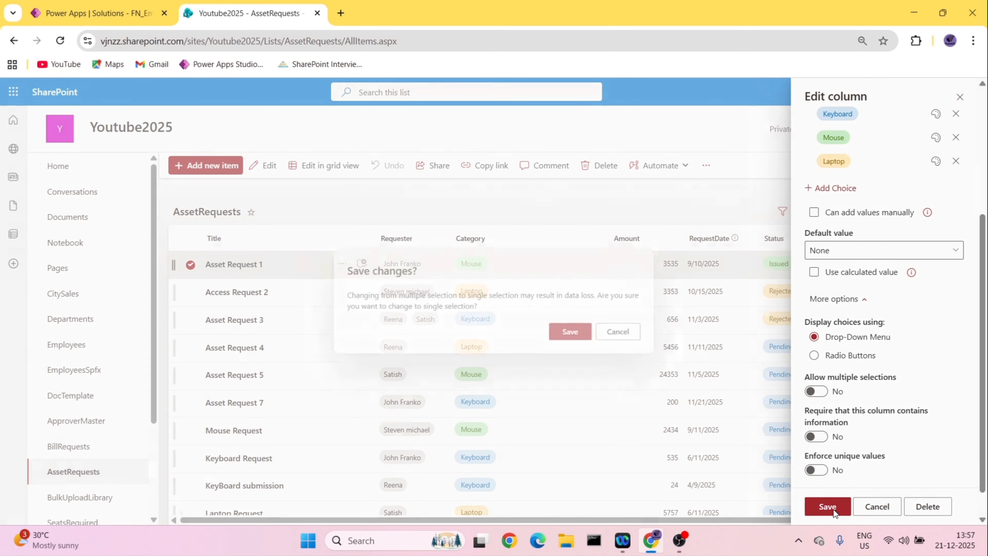
left_click(583, 337)
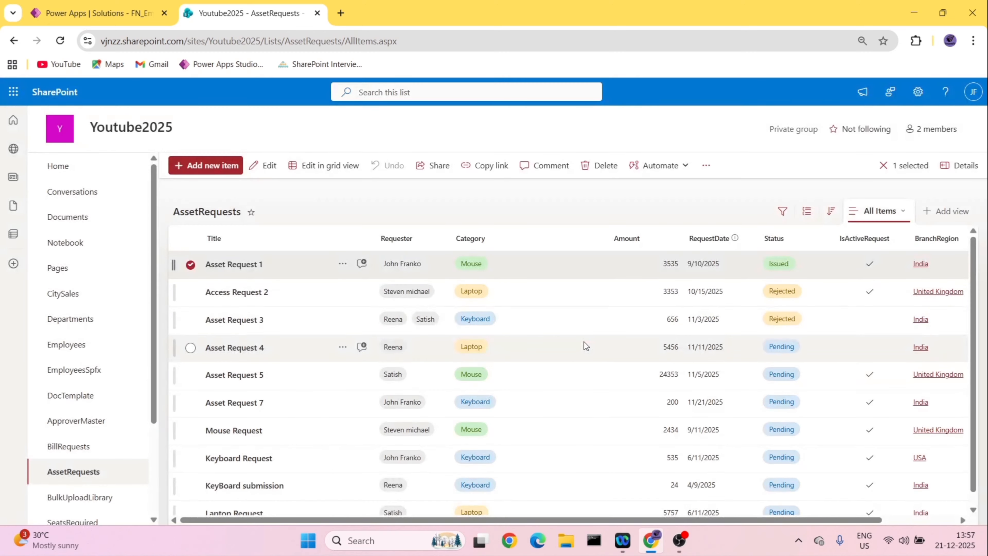
- Switch to the FN_GetItems_FilterMasterclass flow in Power Apps, expand the manual trigger, and show the Get items action's advanced options
left_click(79, 11)
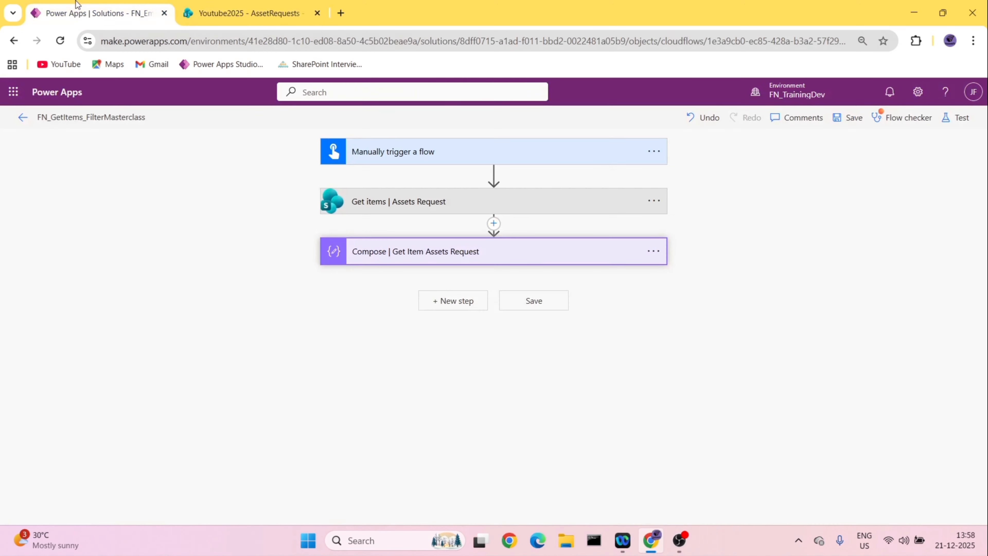
left_click(289, 5)
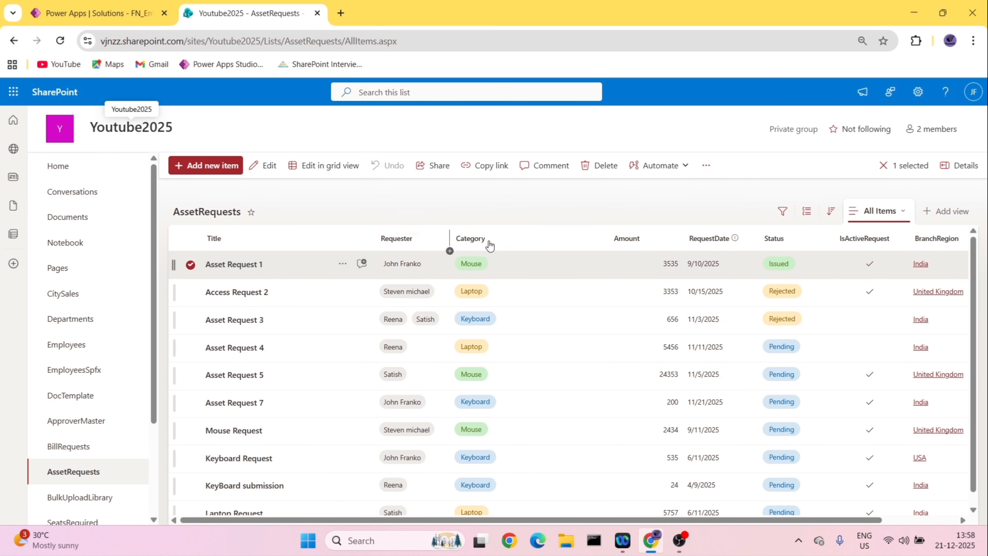
left_click(106, 5)
left_click(410, 159)
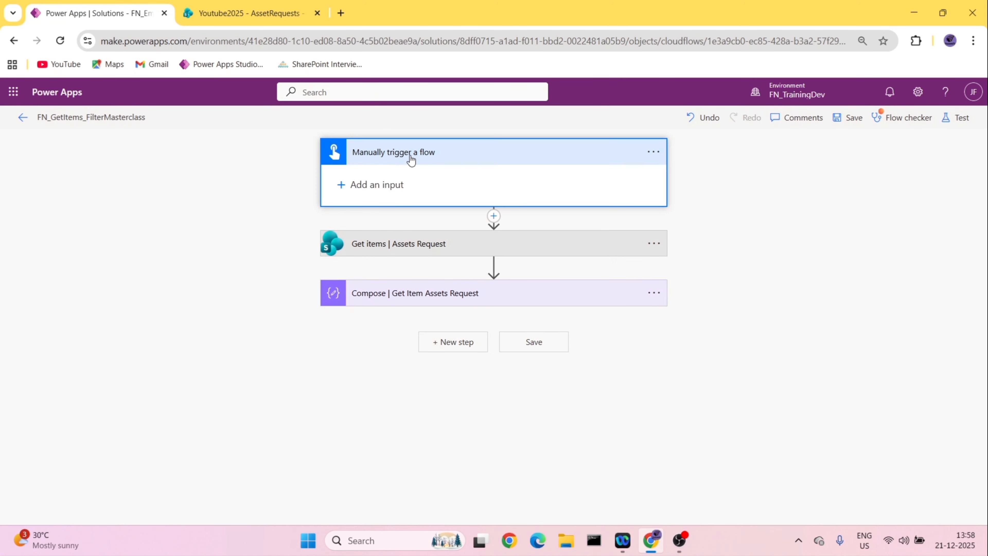
left_click(436, 246)
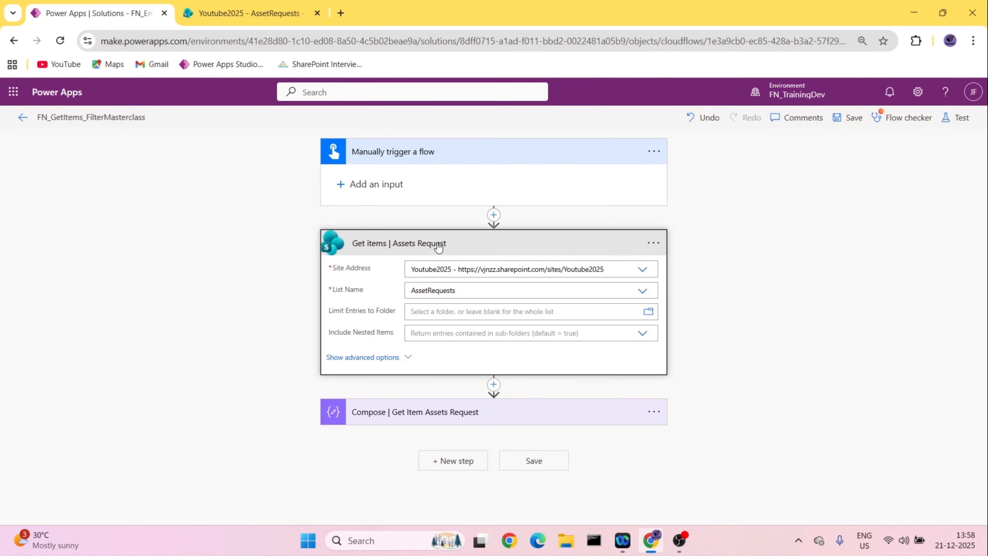
left_click(374, 354)
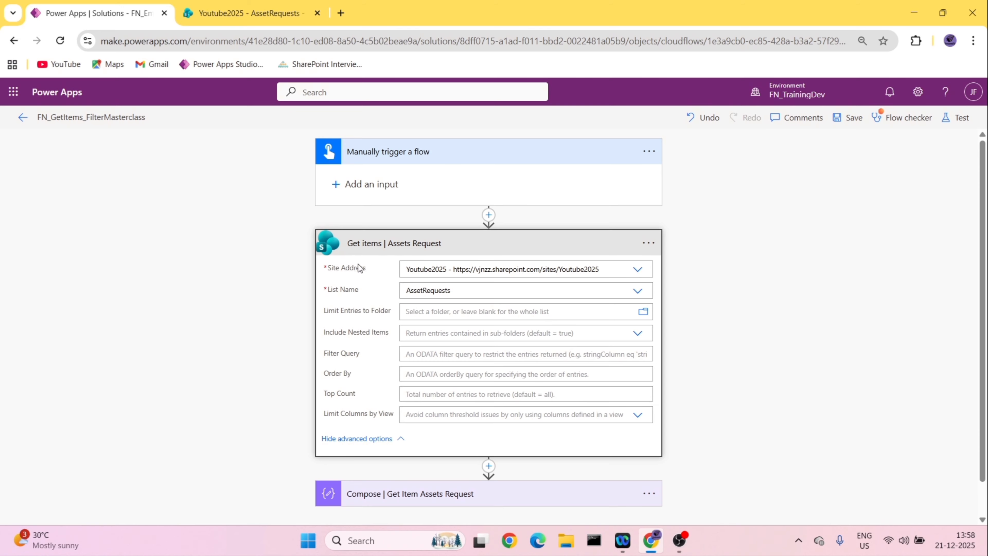
- Review the Compose action's input and the Get items settings, then collapse the Compose action and the trigger
left_click(249, 13)
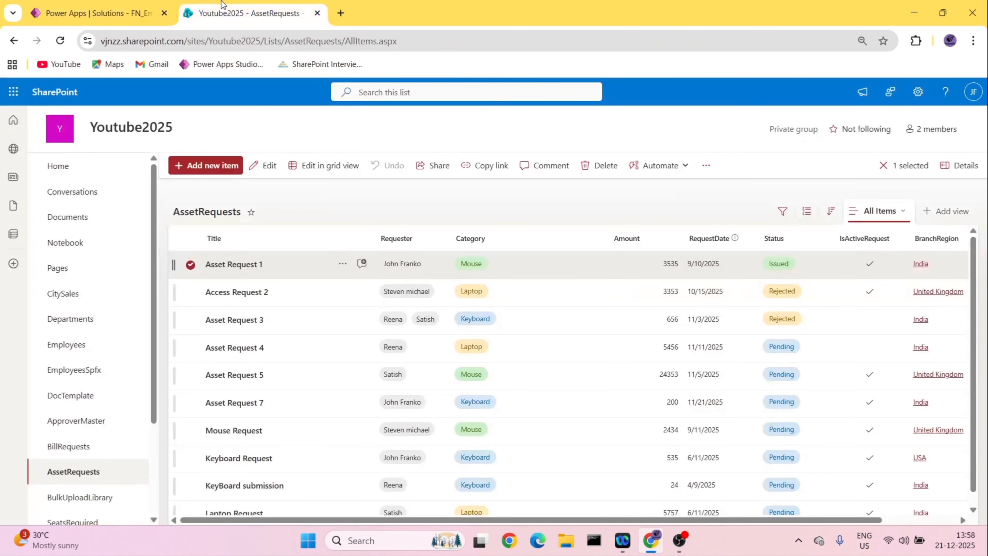
left_click(72, 6)
left_click(400, 296)
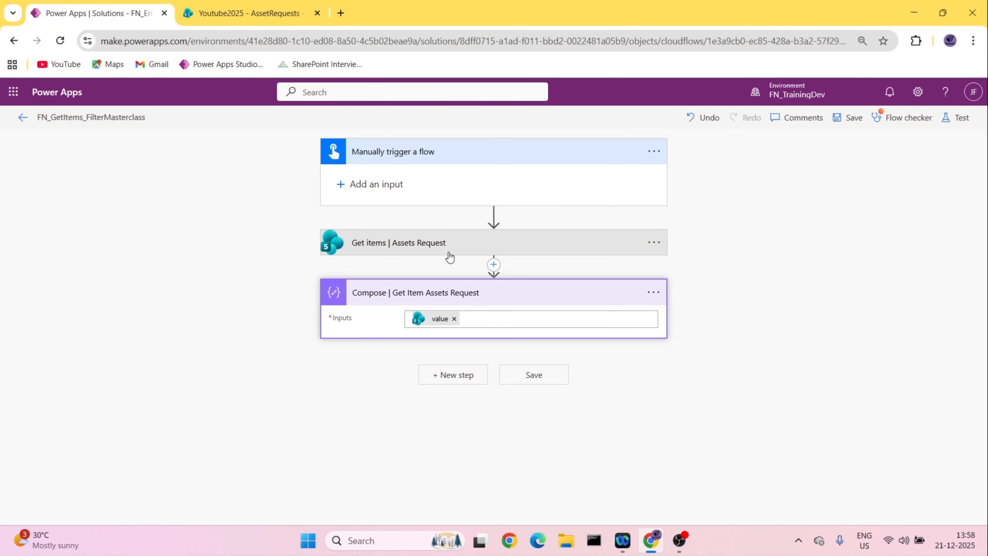
left_click(379, 252)
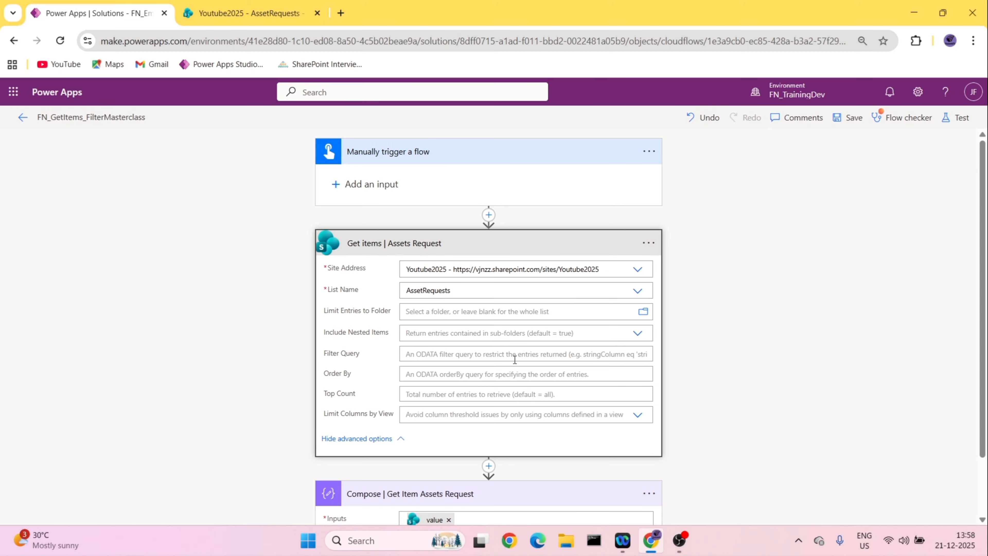
scroll(506, 374, "down", 2)
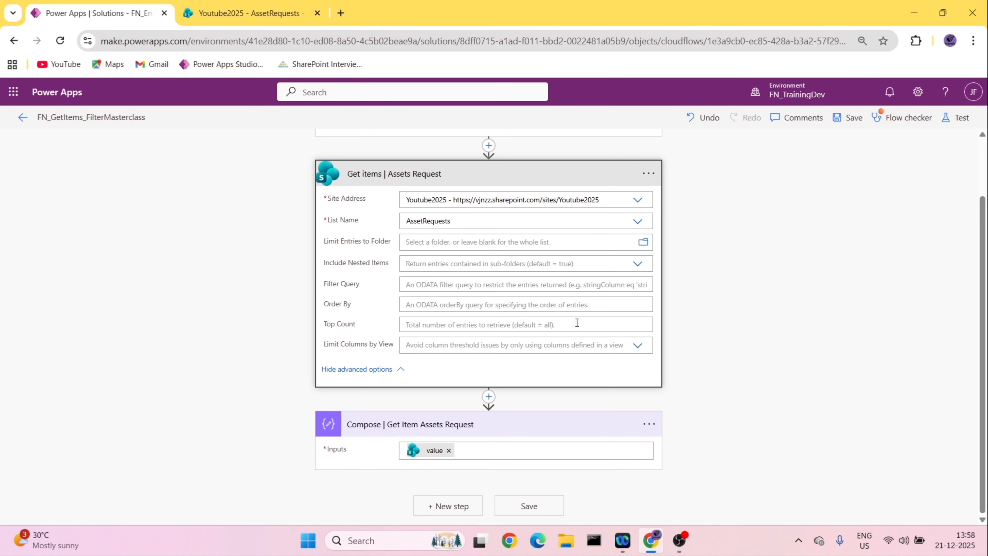
left_click(507, 426)
scroll(430, 356, "up", 2)
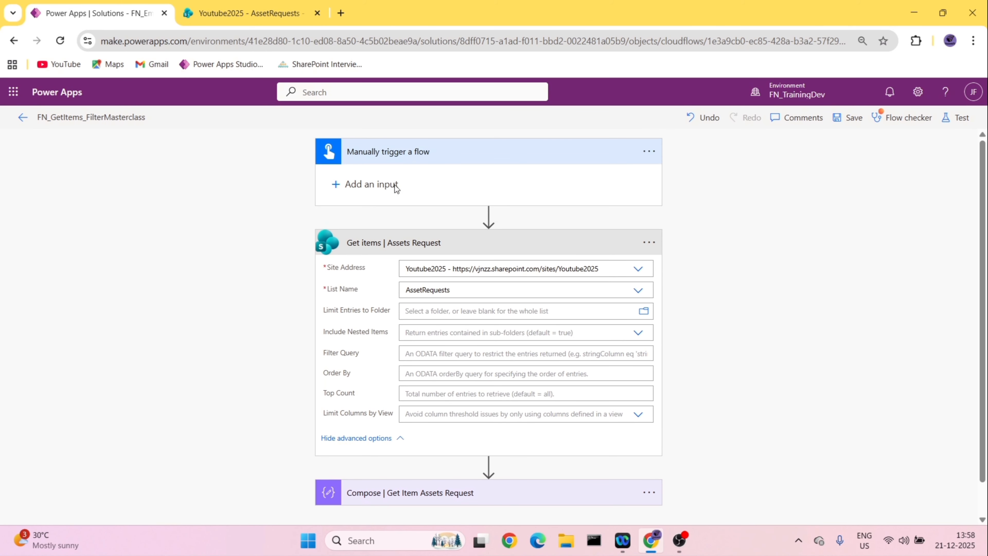
left_click(432, 155)
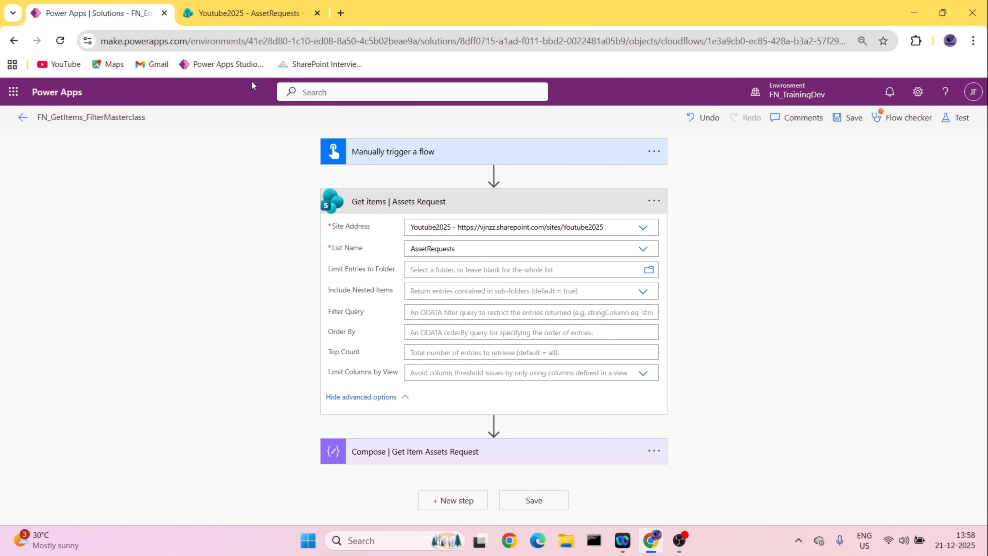
- Set the Get items Filter Query to Category eq 'keyboard' and save the flow
left_click(448, 309)
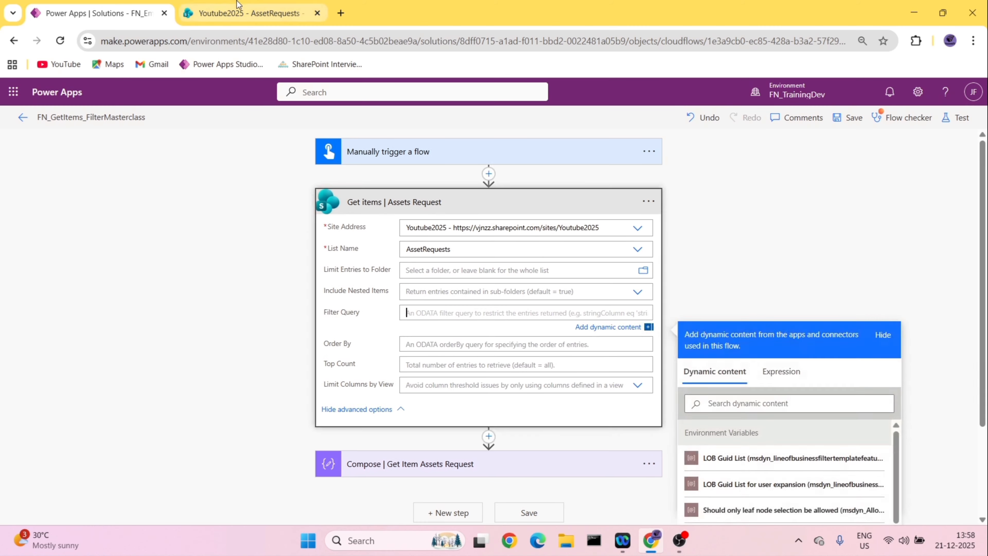
key("ctrl+Tab")
left_click(129, 5)
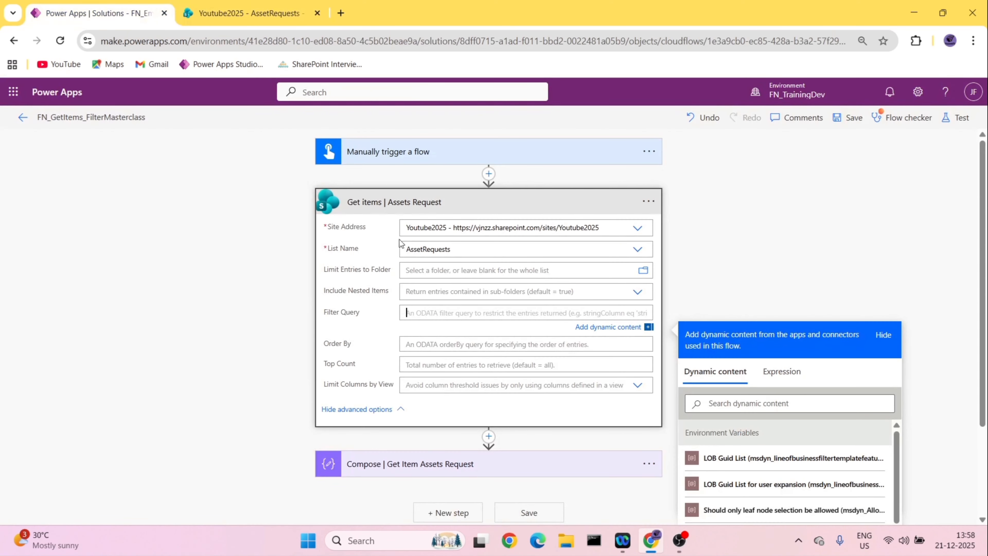
type("Category e")
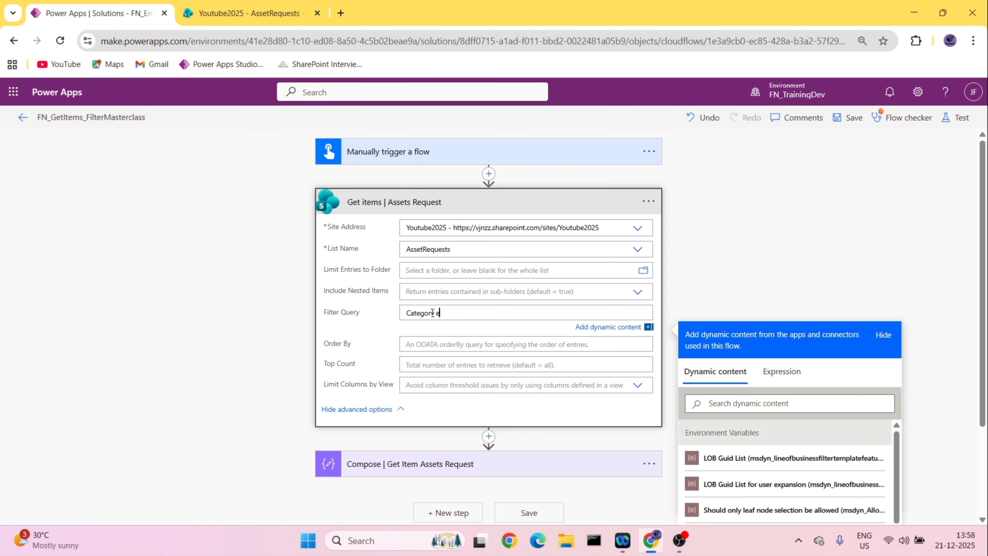
type("q 'keyboard")
left_click(225, 7)
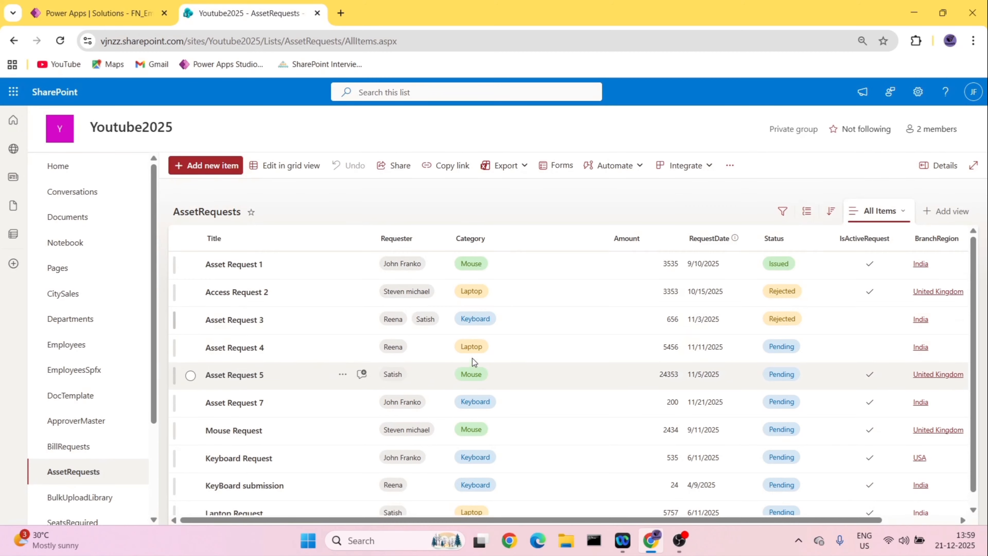
left_click(97, 13)
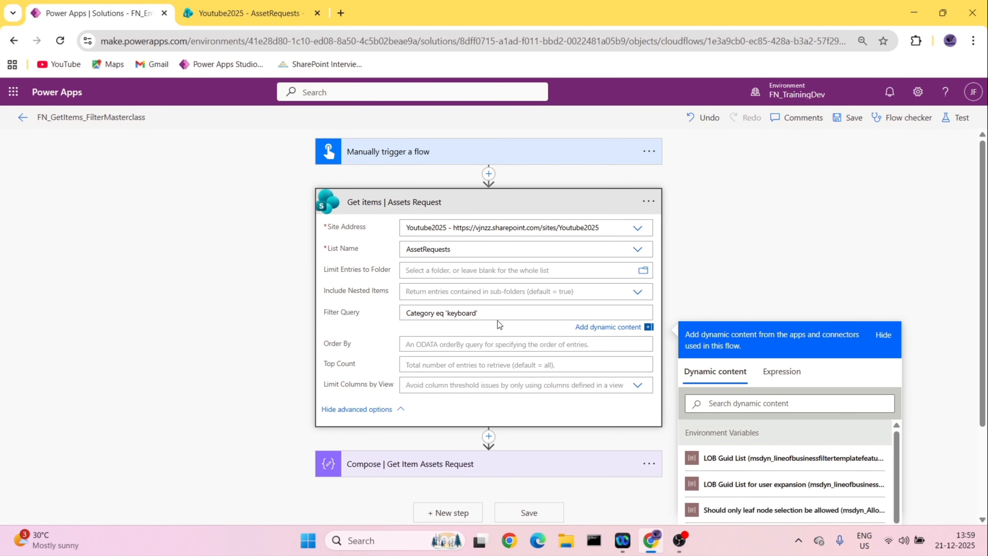
key("BackSpace")
type("k")
left_click(846, 130)
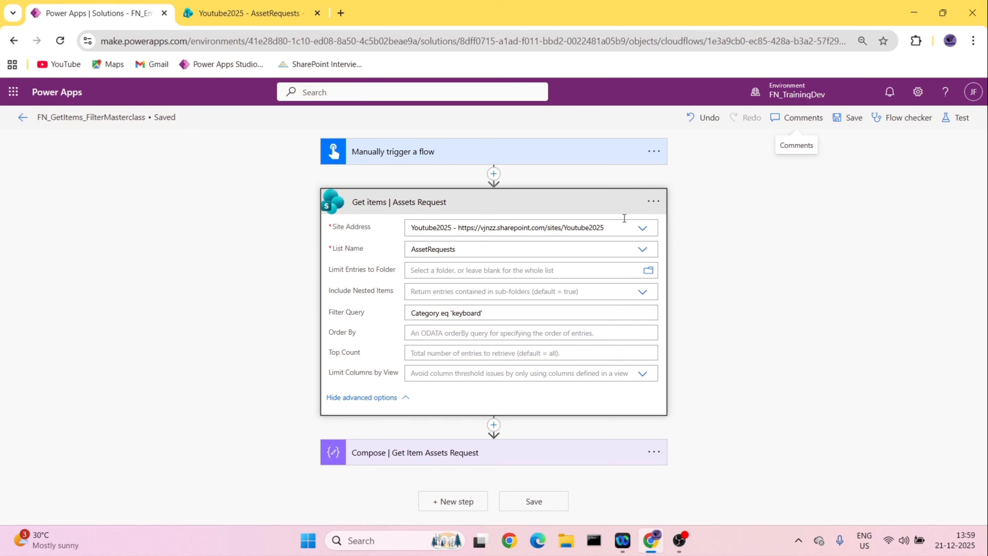
- Test the flow manually by running it and close the run confirmation
left_click(951, 118)
left_click(788, 156)
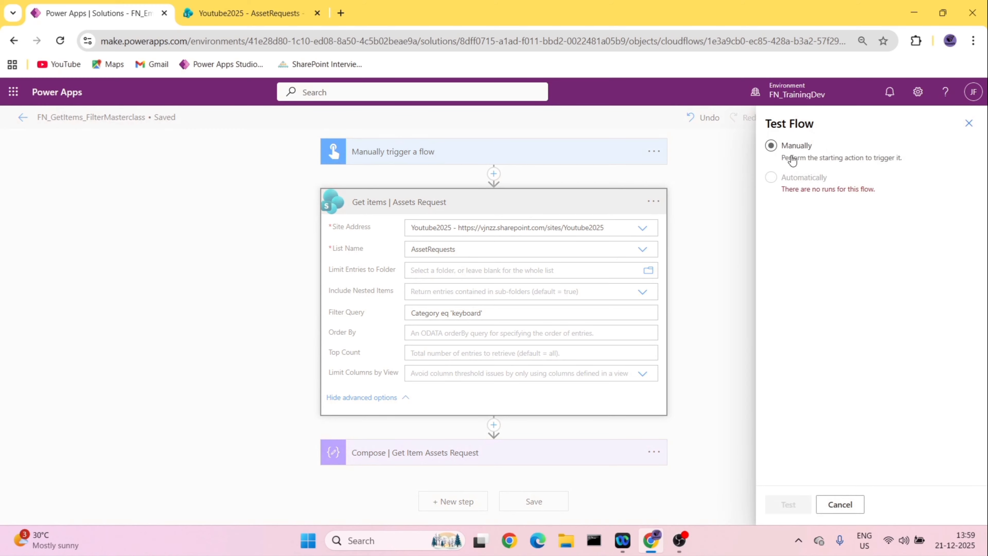
left_click(788, 504)
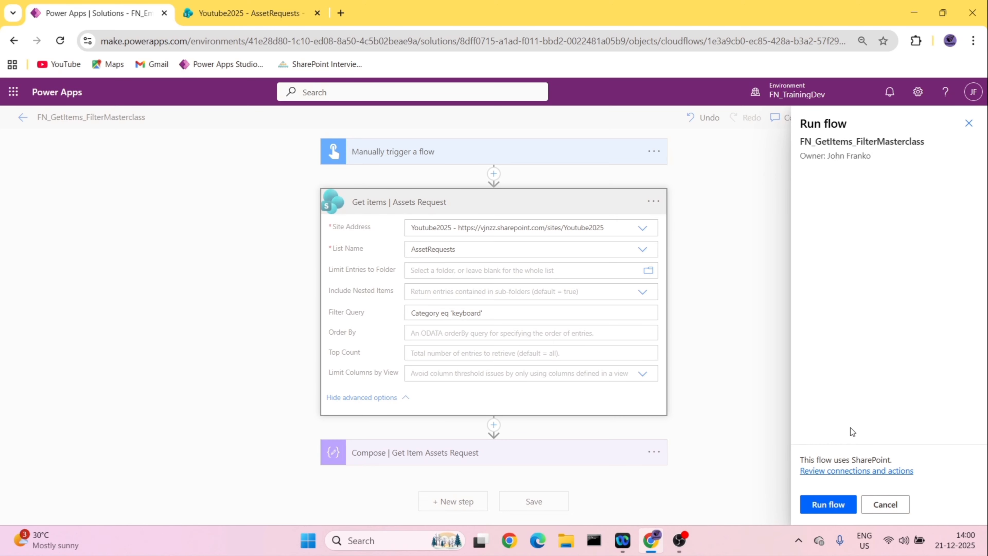
left_click(850, 507)
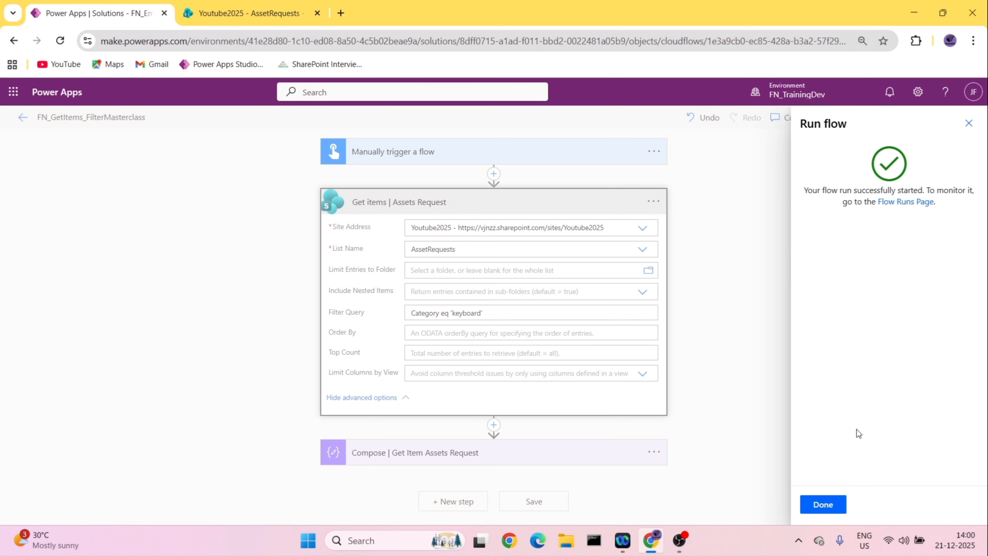
left_click(823, 509)
- Open the online JSON viewer at jsonviewer.stack.hu in a new browser tab
left_click(341, 13)
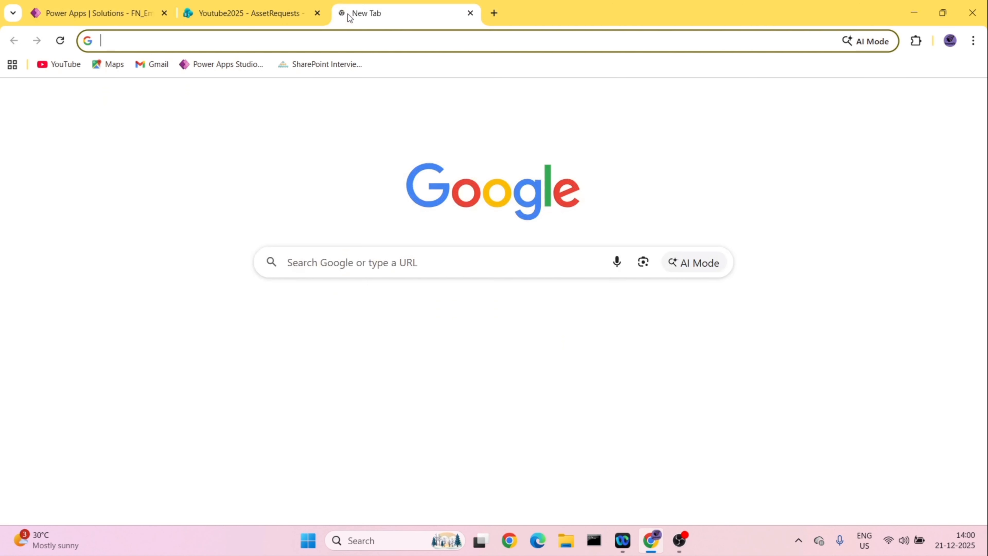
type("js")
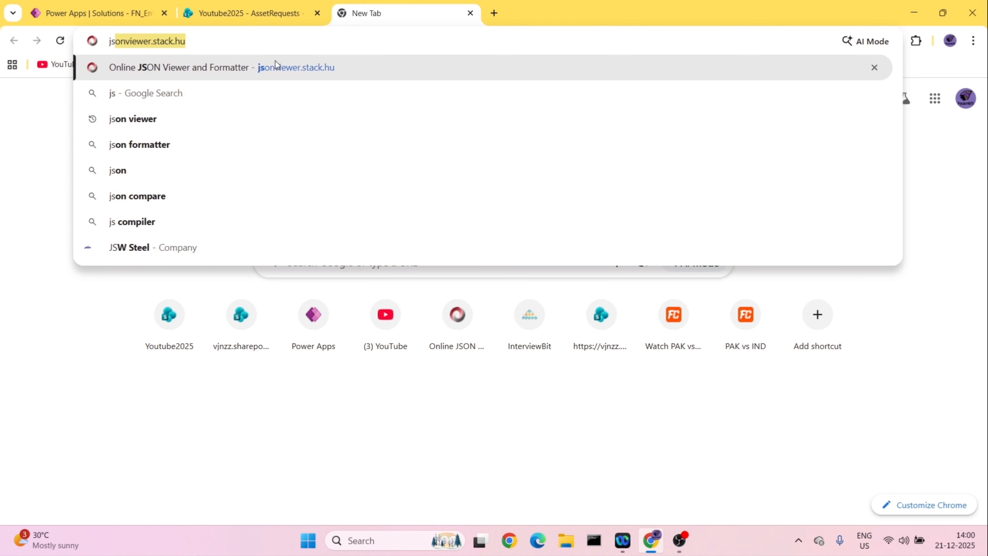
left_click(275, 67)
- Return to the flow run, expand the Compose action and copy its entire output
left_click(134, 3)
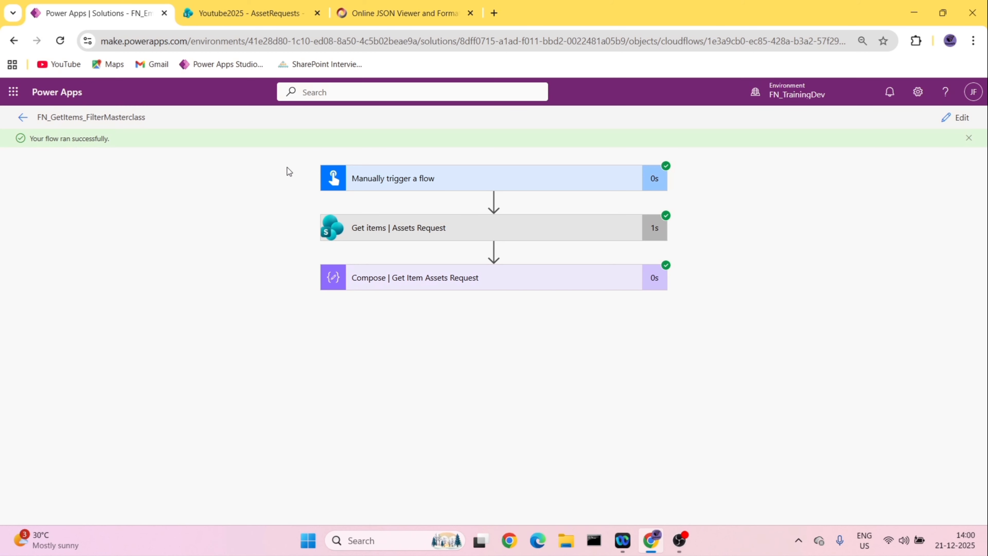
left_click(390, 289)
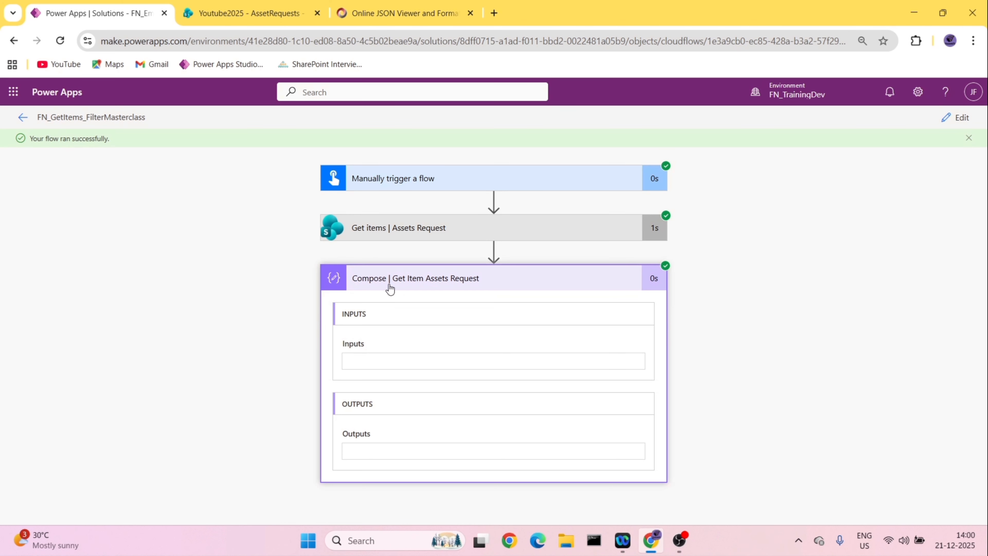
scroll(456, 389, "down", 5)
scroll(457, 485, "down", 2)
scroll(456, 485, "down", 3)
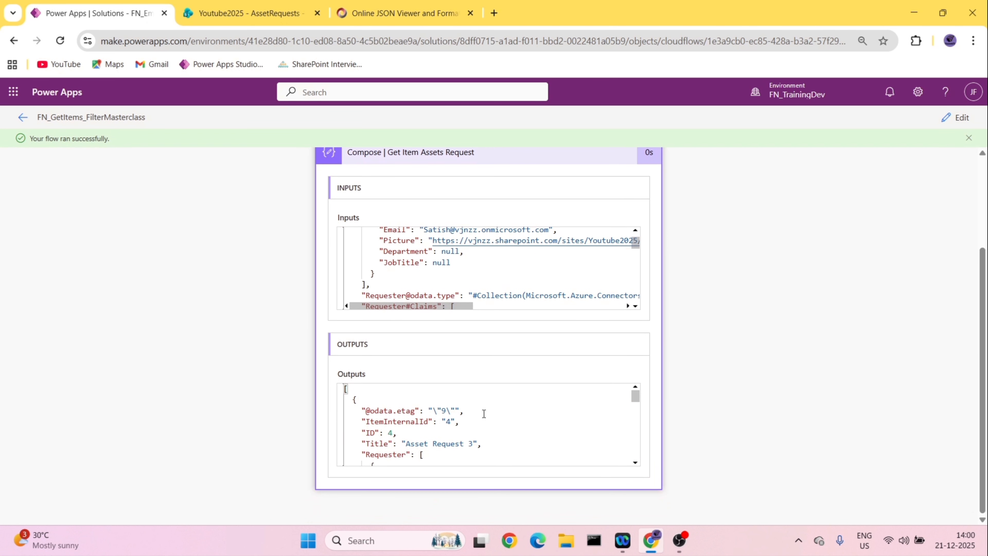
left_click(525, 423)
key("ctrl+a")
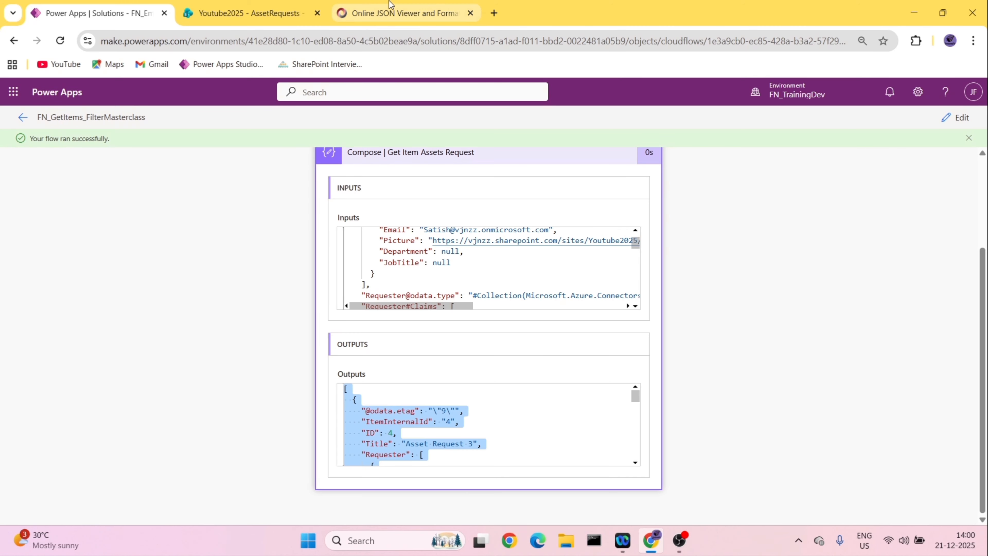
- Paste the copied Compose output into the online JSON viewer and display it as a tree
left_click(389, 13)
left_click(106, 245)
key("ctrl+v")
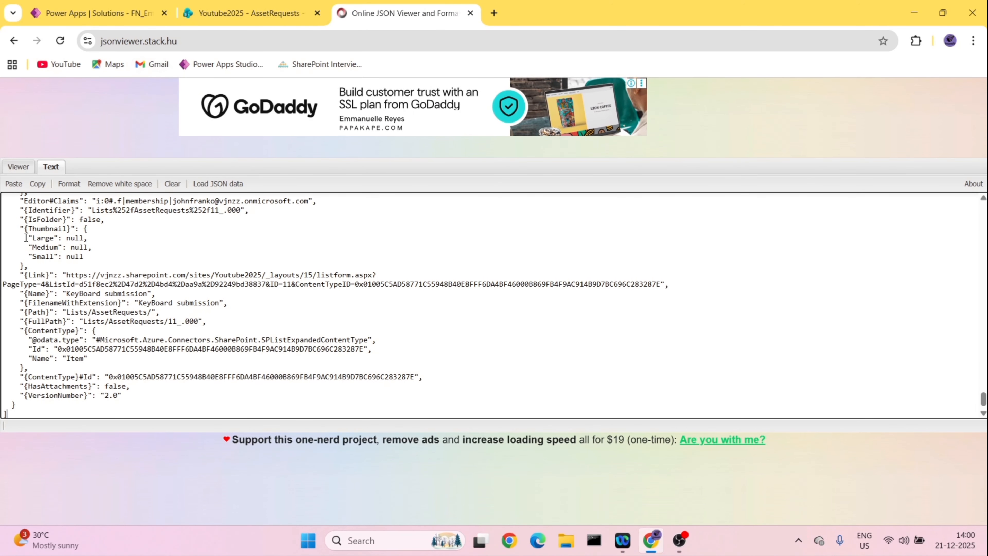
left_click(19, 167)
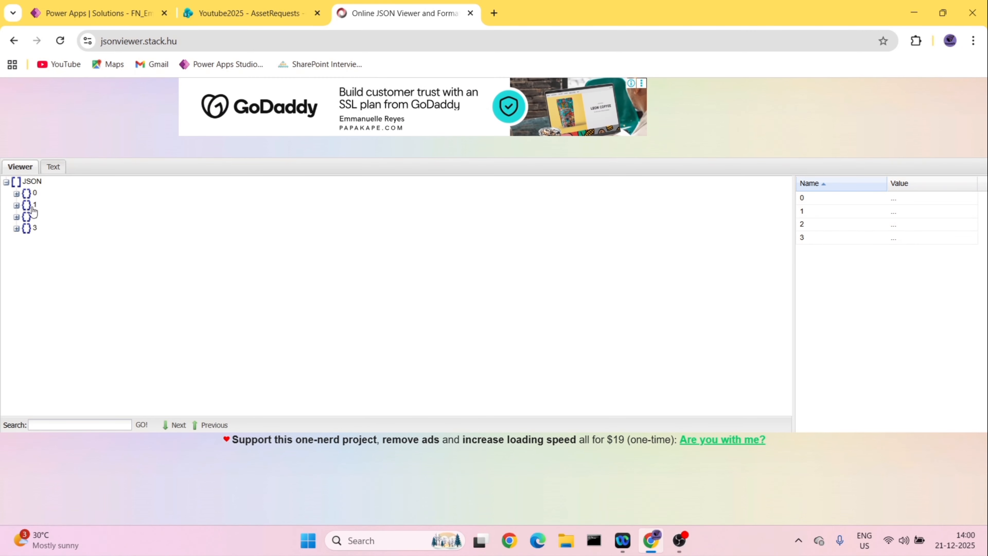
- Check the Keyboard items in the AssetRequests list, then return to the JSON viewer and dismiss the advertisement
left_click(250, 14)
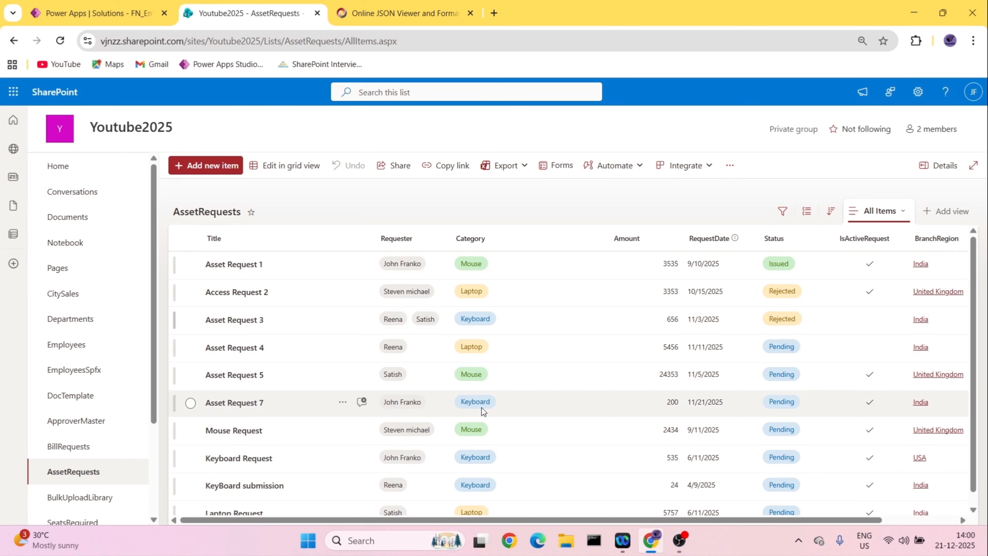
scroll(485, 436, "down", 1)
left_click(389, 13)
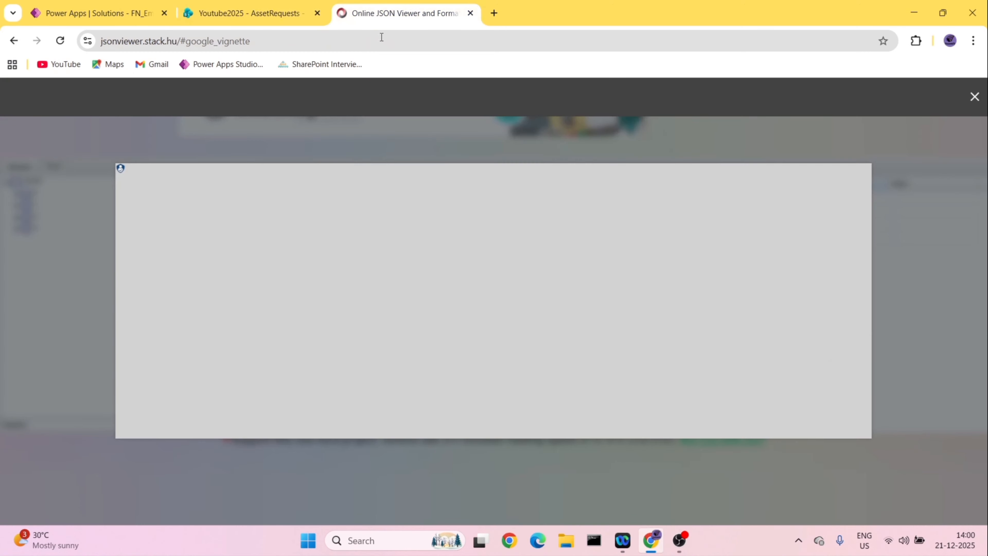
left_click(974, 96)
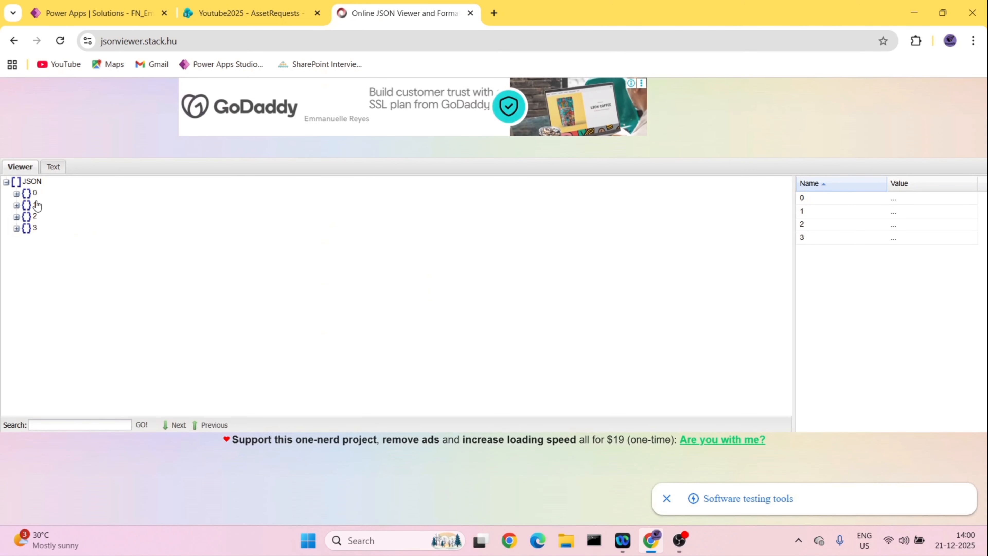
- Inspect records 0 and 3 in the JSON tree and compare them with the Keyboard items in the AssetRequests list
left_click(16, 194)
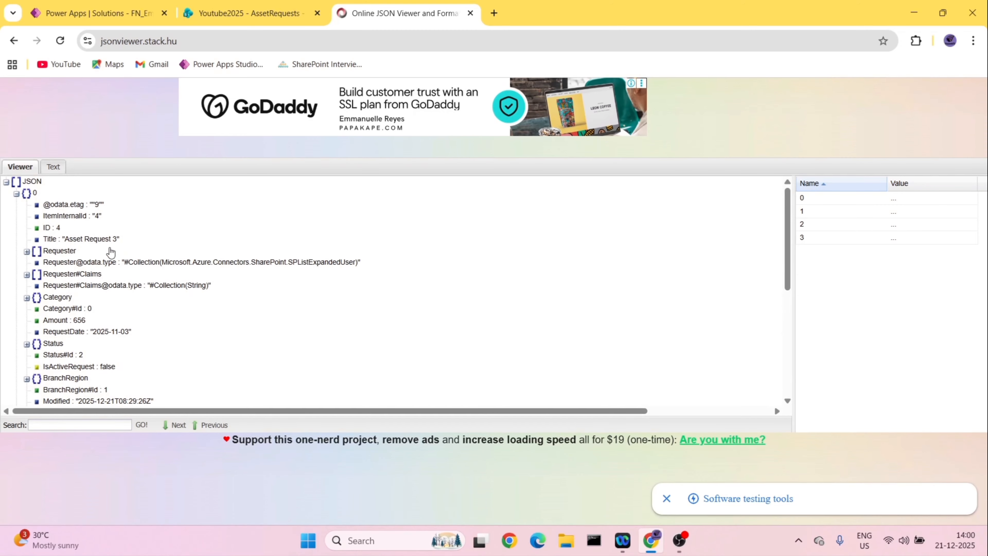
left_click(249, 14)
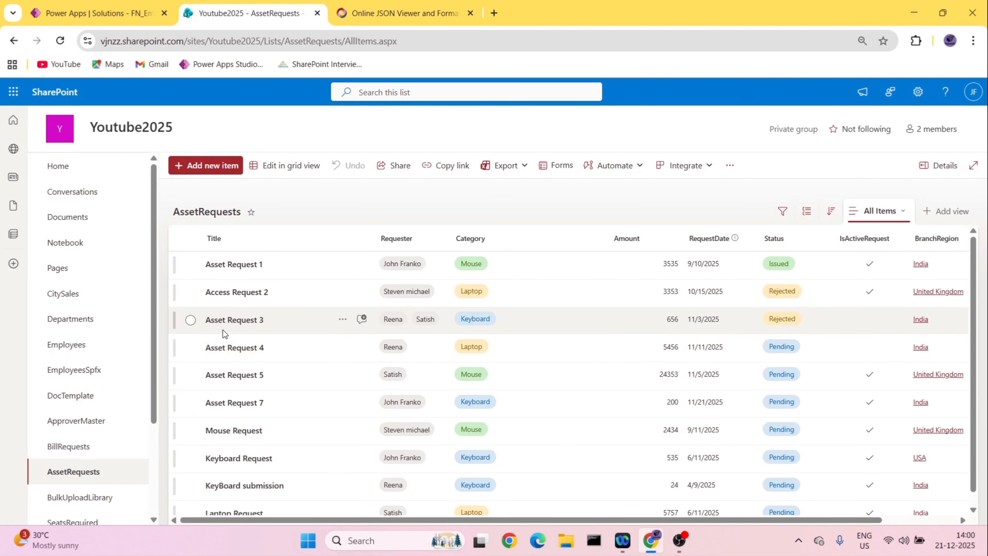
left_click(404, 13)
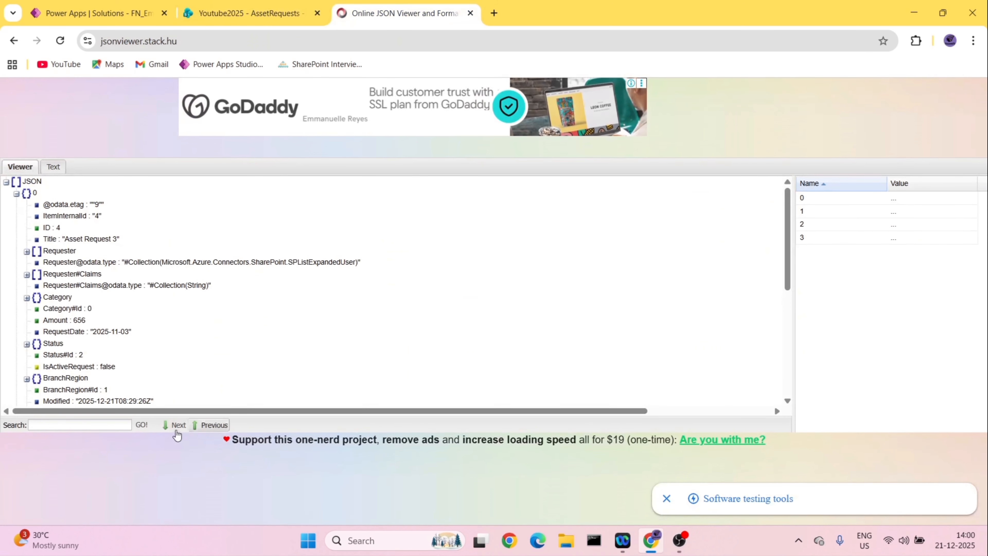
left_click(17, 194)
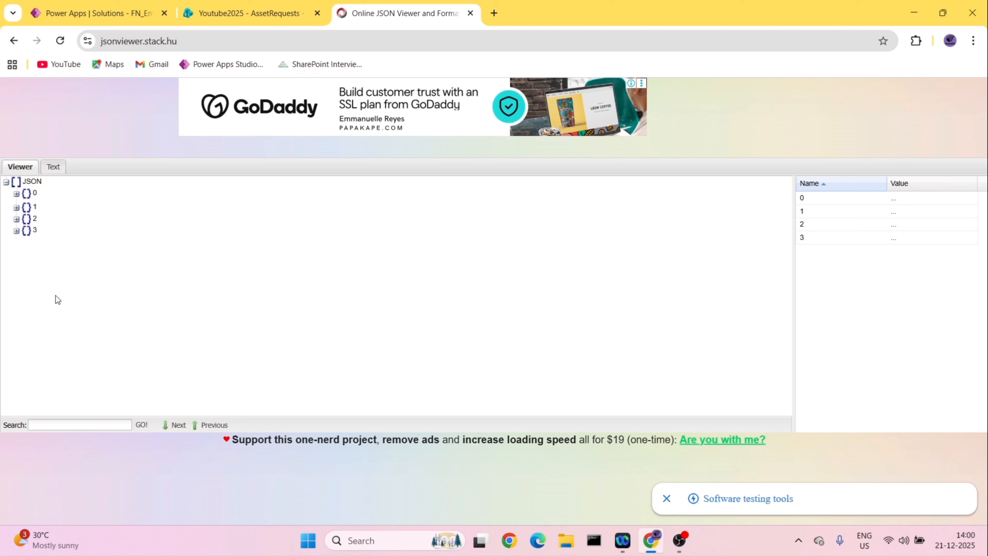
left_click(16, 229)
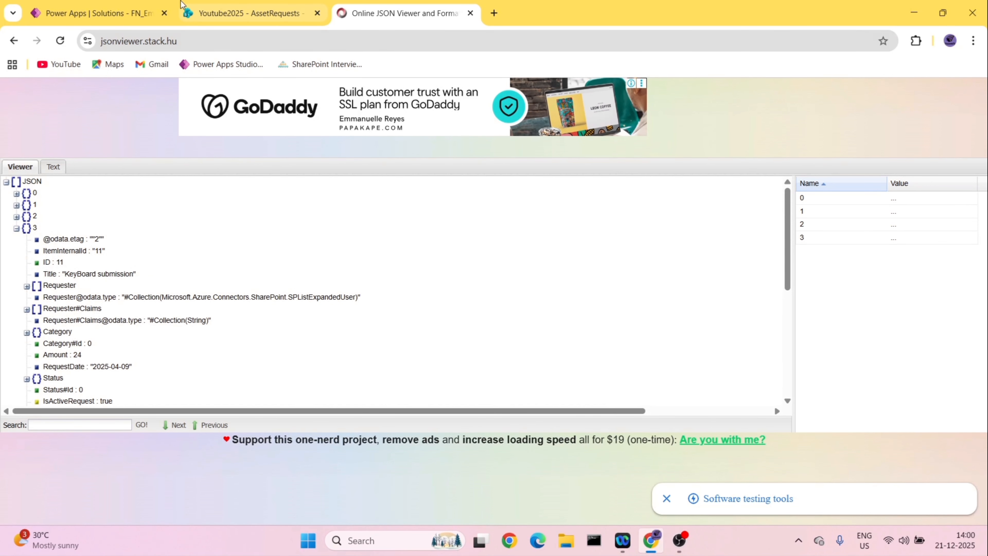
left_click(233, 13)
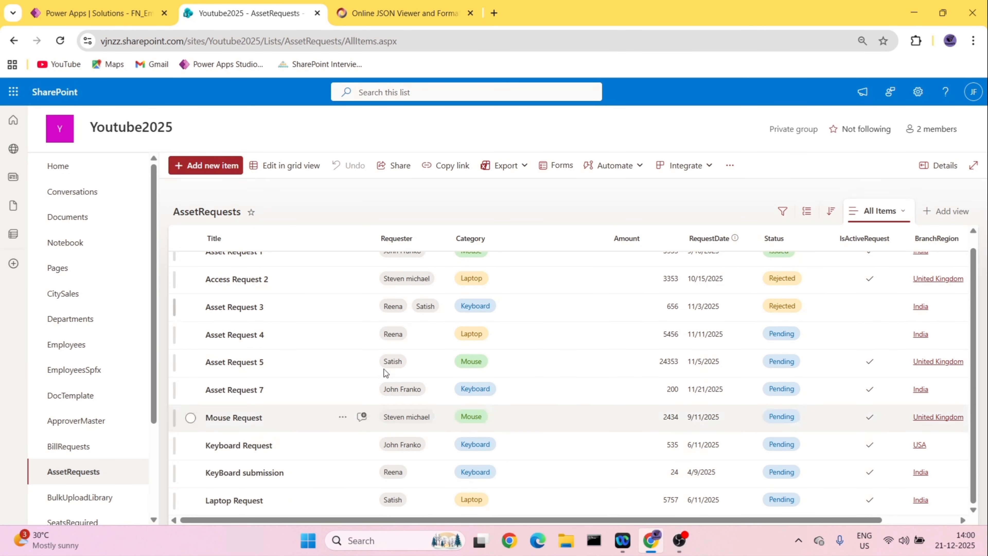
left_click(404, 13)
- Reopen the flow for editing and set the Get items Filter Query to Category ne 'keyboard'
left_click(94, 13)
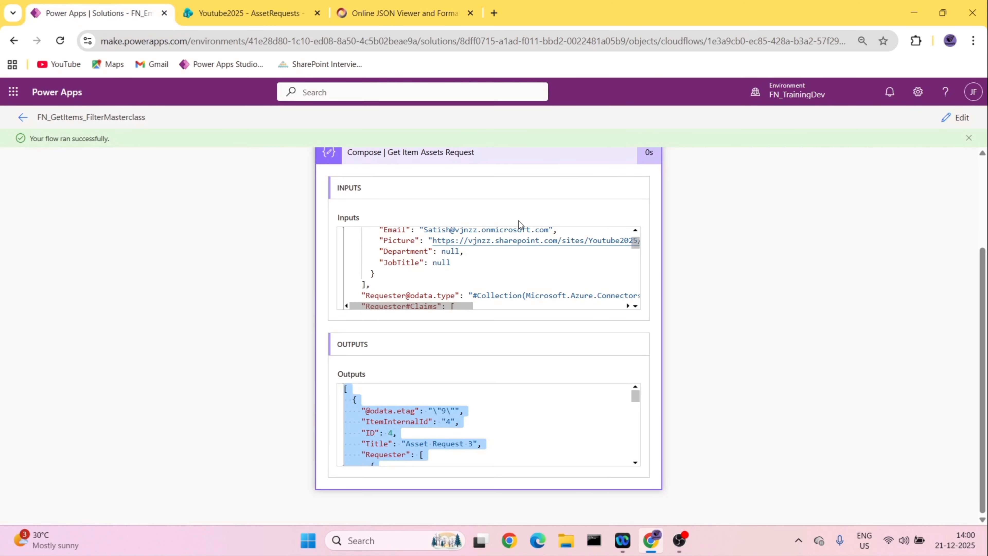
left_click(951, 119)
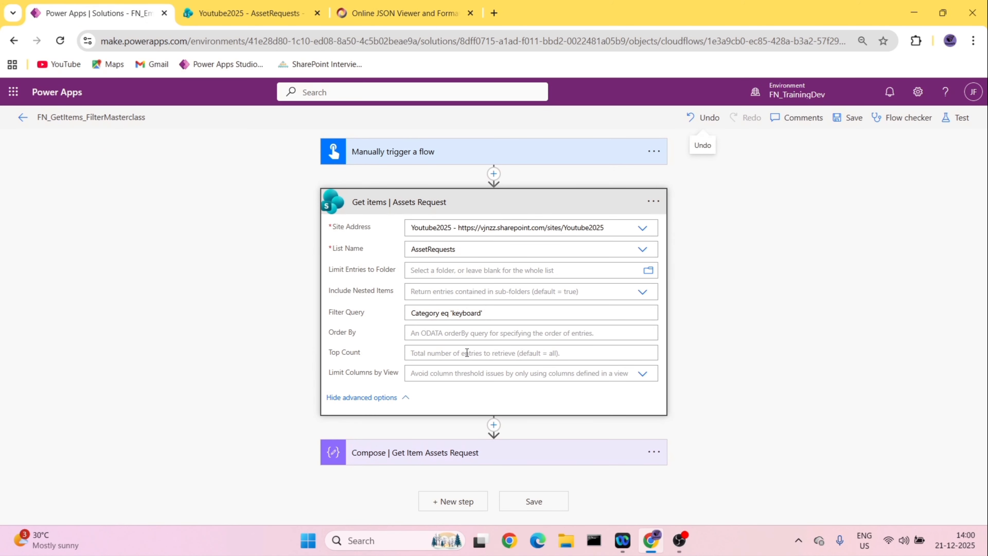
left_click(449, 313)
key("BackSpace")
key("BackSpace")
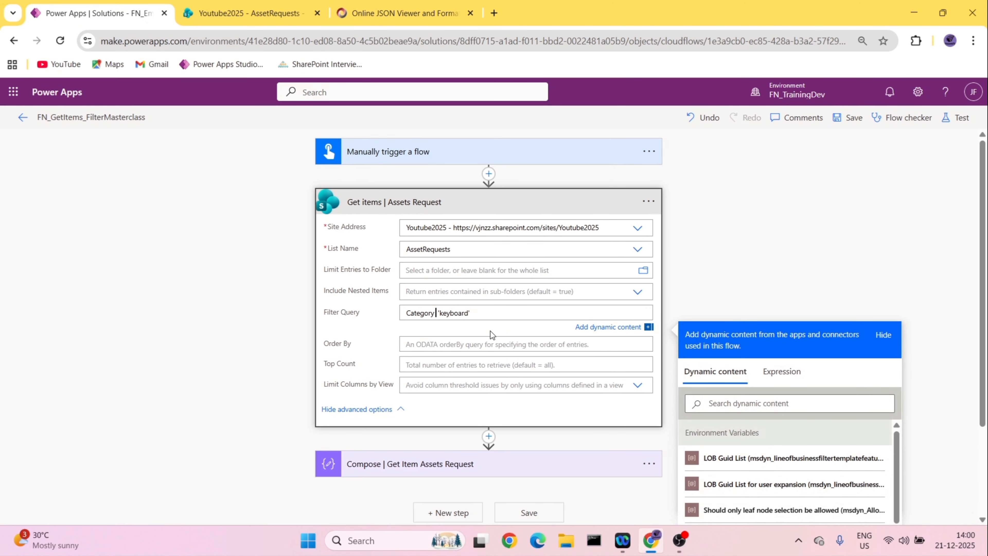
type("ne")
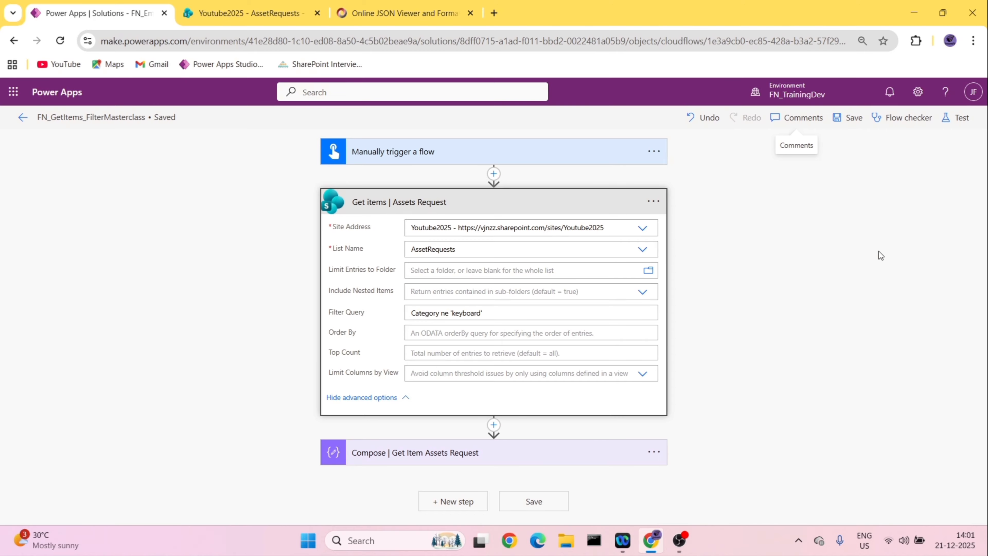
- Run the flow as a manual test with the not-equal filter and close the run confirmation
left_click(941, 117)
left_click(788, 503)
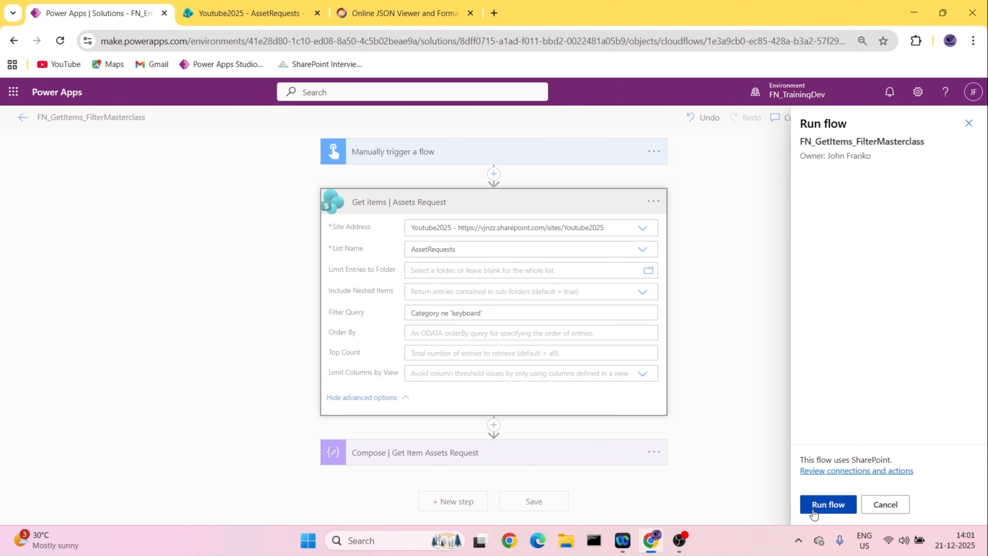
left_click(816, 505)
left_click(818, 506)
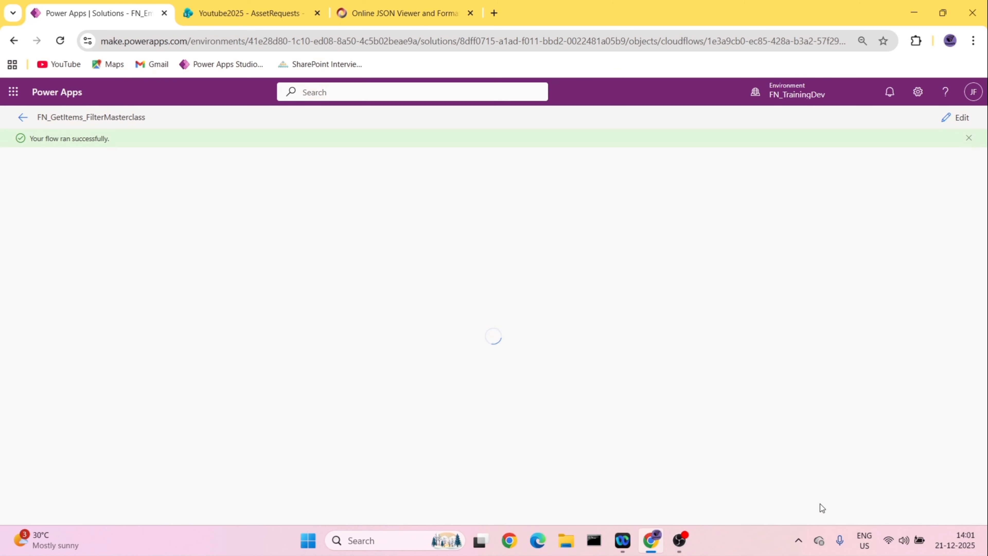
- Expand the Compose action in the new run and copy its whole output
left_click(524, 285)
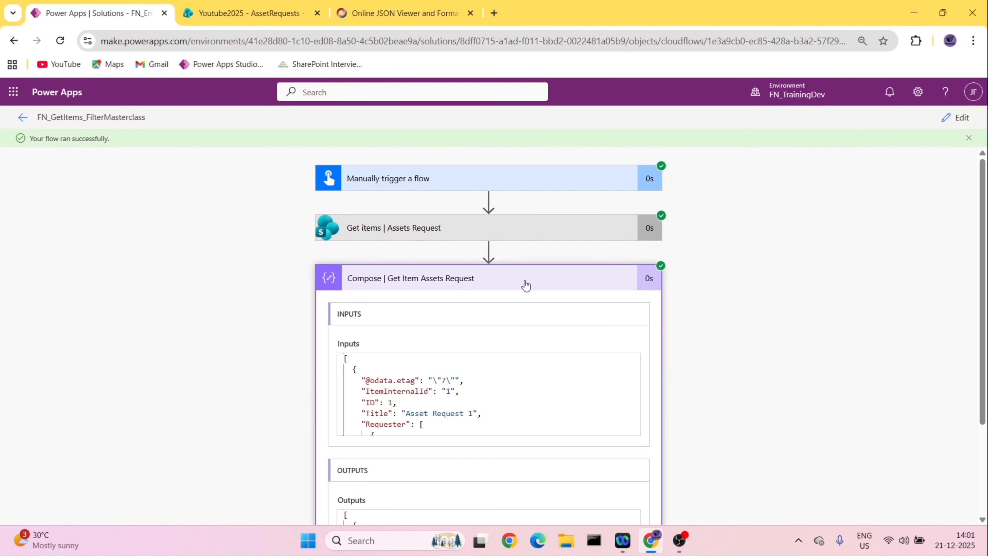
scroll(487, 371, "down", 3)
left_click(451, 455)
key("ctrl+a")
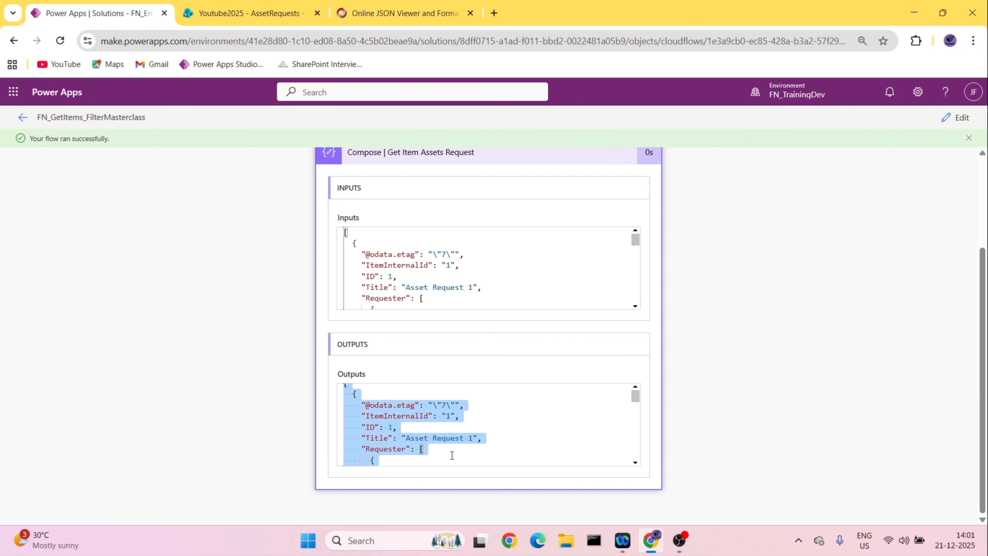
- Replace the JSON viewer's text with the new Compose output and display it as a tree
left_click(405, 13)
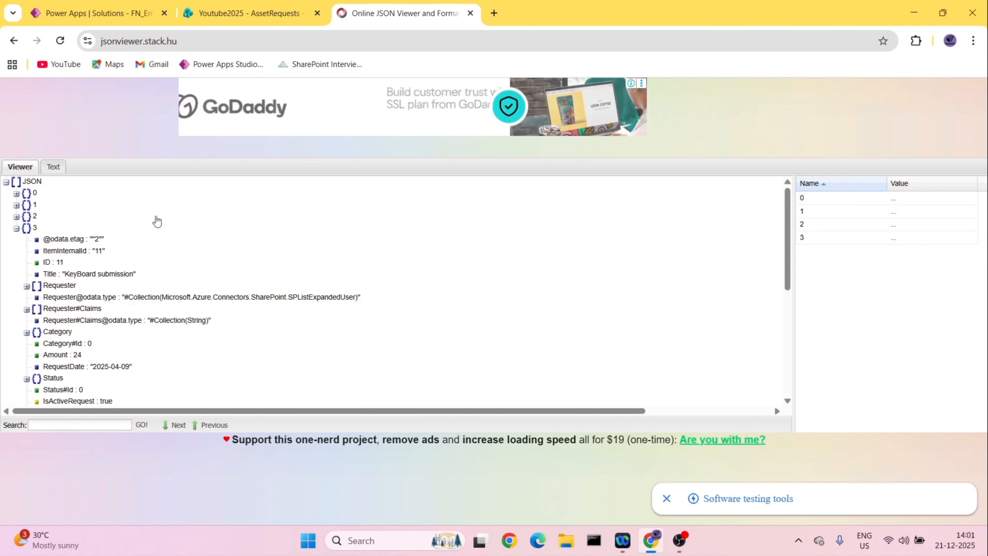
left_click(51, 167)
key("ctrl+a")
key("Delete")
key("ctrl+v")
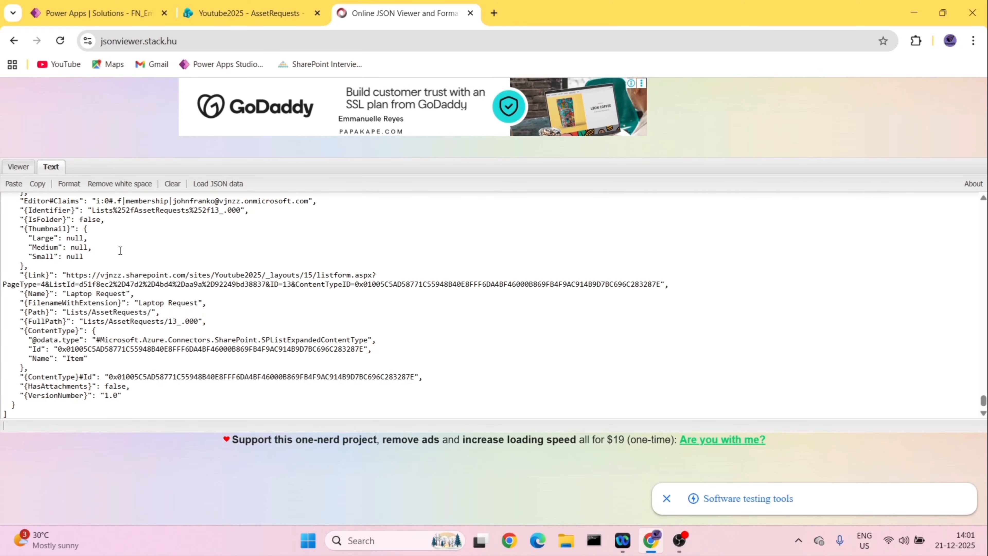
left_click(18, 166)
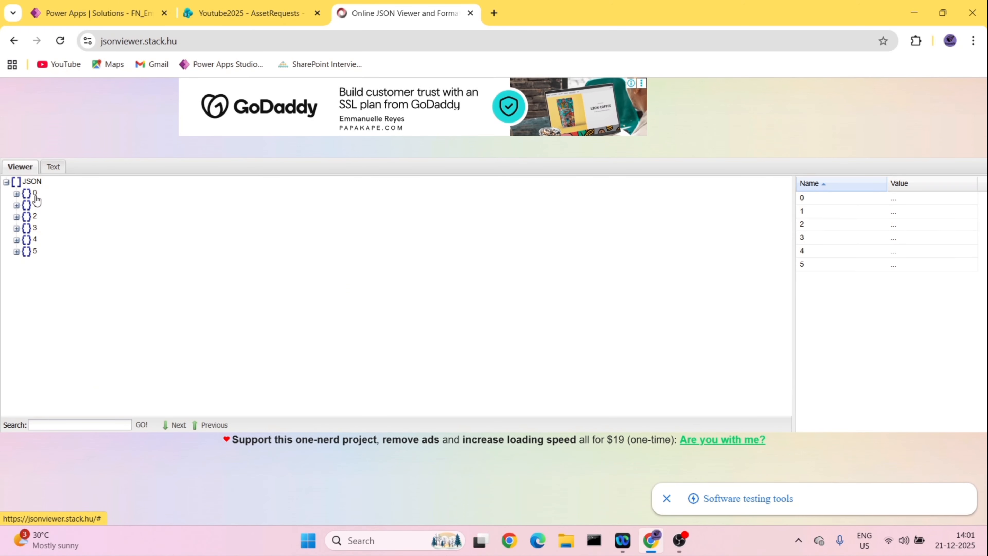
- Review the AssetRequests list for items whose Category is not Keyboard, then return to the JSON viewer
left_click(206, 15)
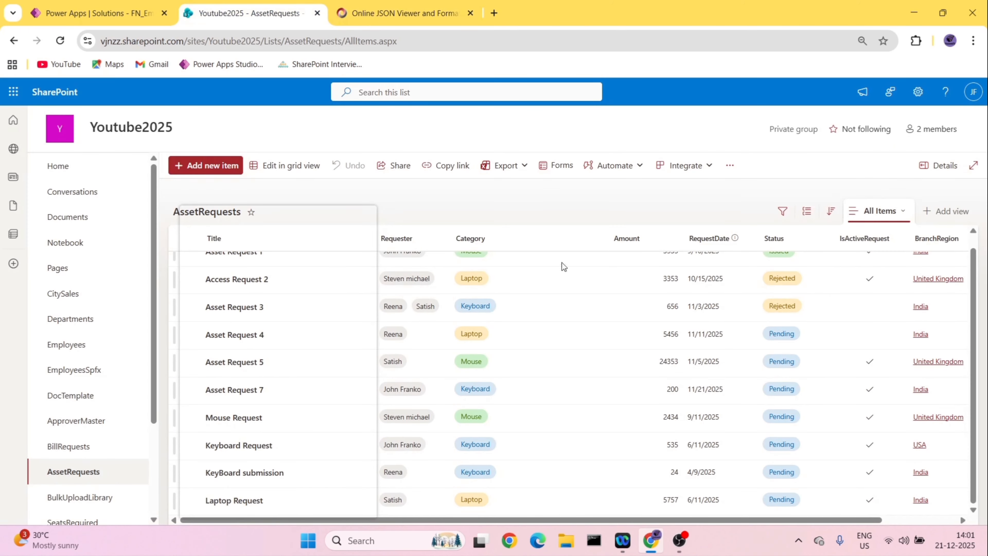
scroll(494, 252, "up", 1)
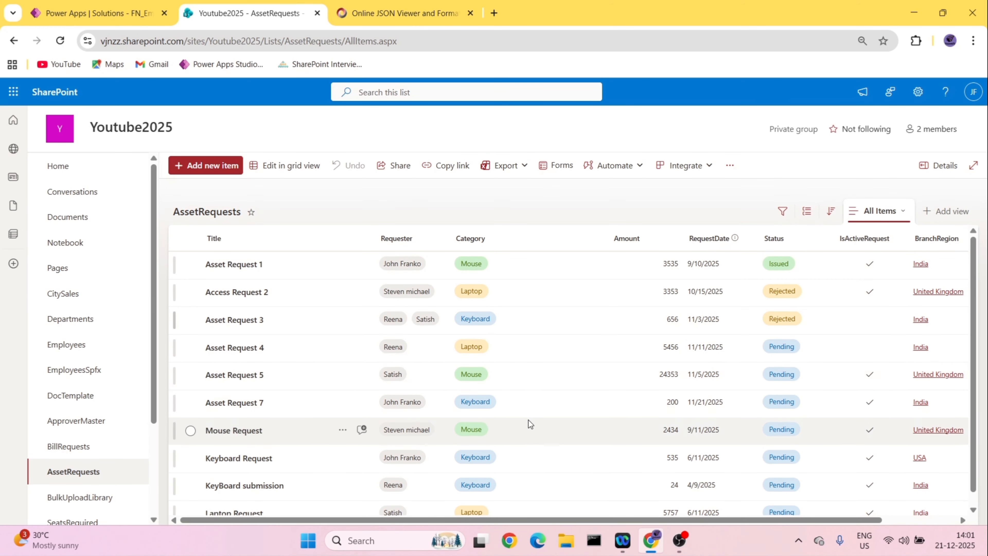
scroll(513, 429, "down", 1)
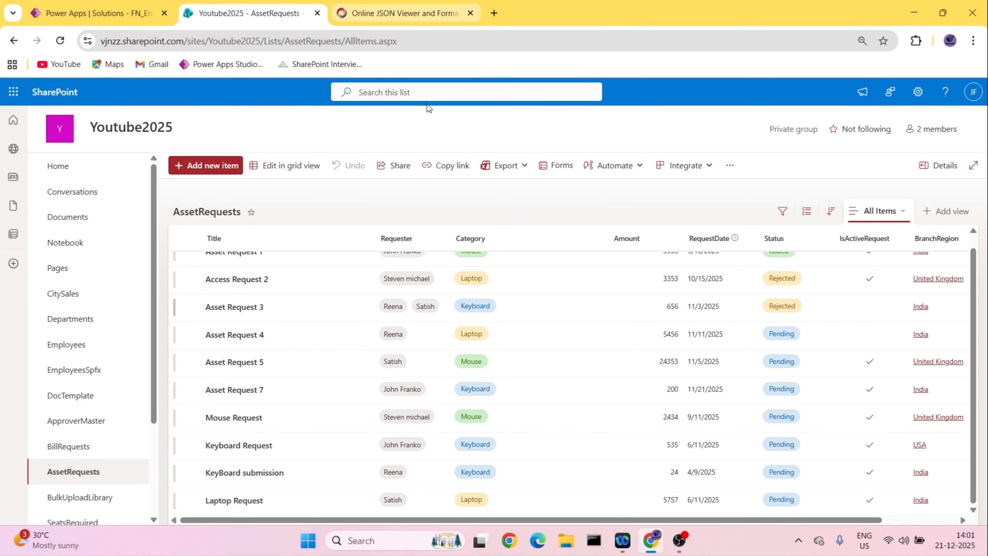
scroll(479, 413, "up", 1)
left_click(405, 14)
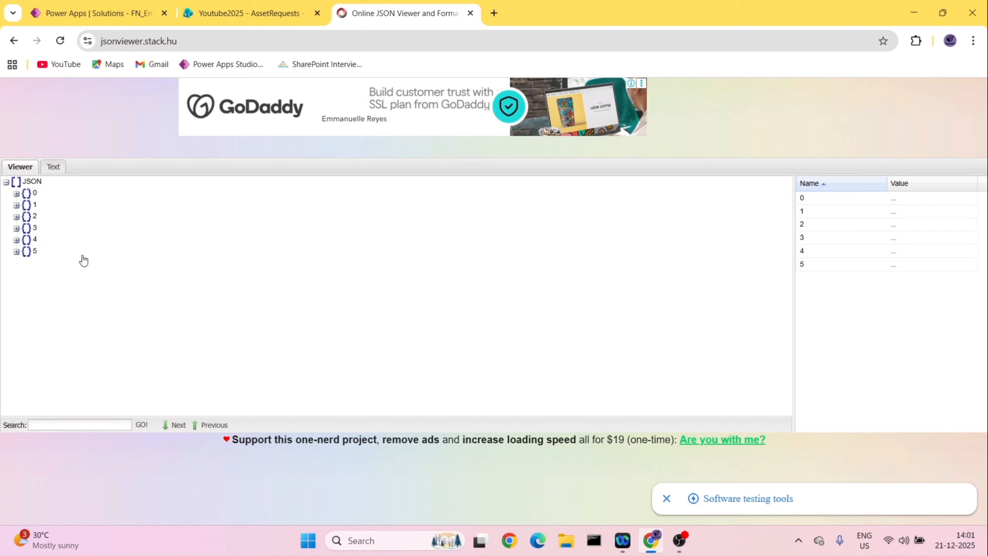
- Inspect the Category value of record 0 in the JSON tree, then collapse the record
left_click(16, 194)
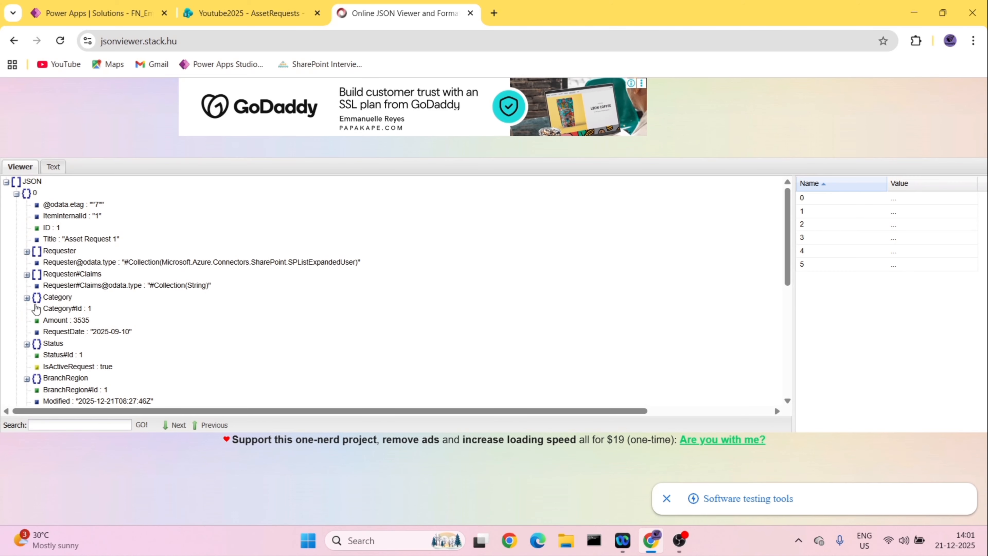
left_click(27, 297)
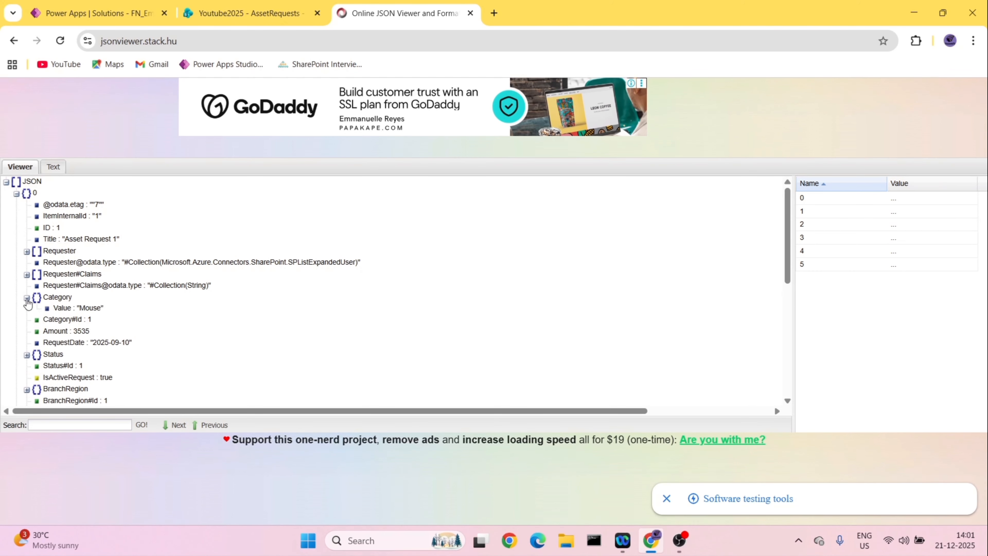
left_click(16, 193)
- Check the AssetRequests list again, then inspect the Category value of record 5 in the JSON tree
left_click(271, 7)
scroll(454, 467, "down", 1)
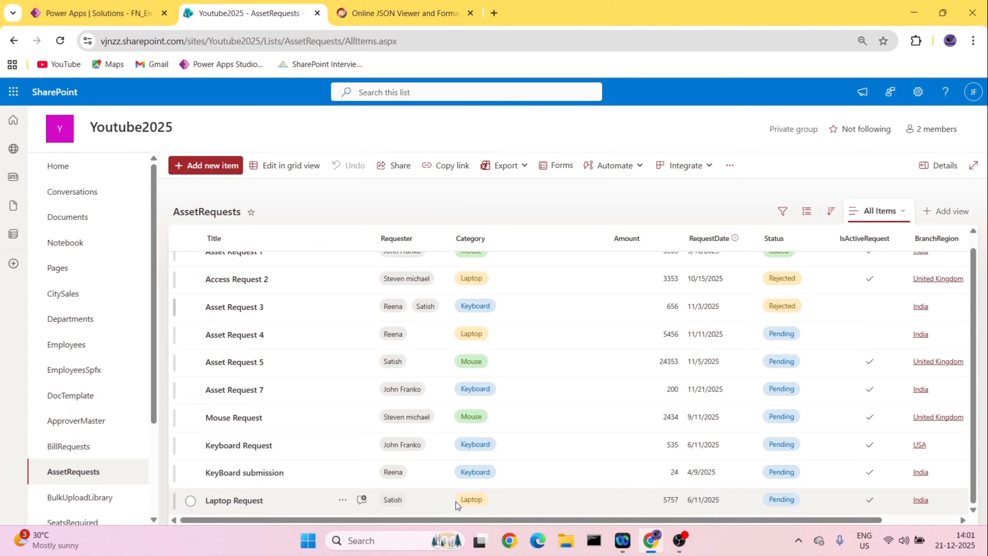
left_click(388, 6)
left_click(16, 251)
scroll(31, 277, "down", 5)
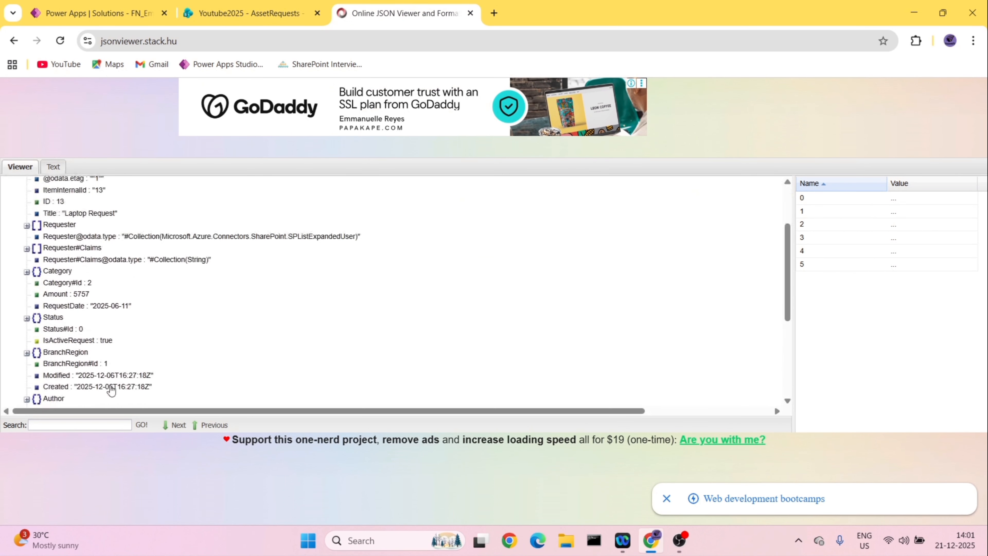
scroll(31, 277, "up", 2)
scroll(31, 277, "up", 1)
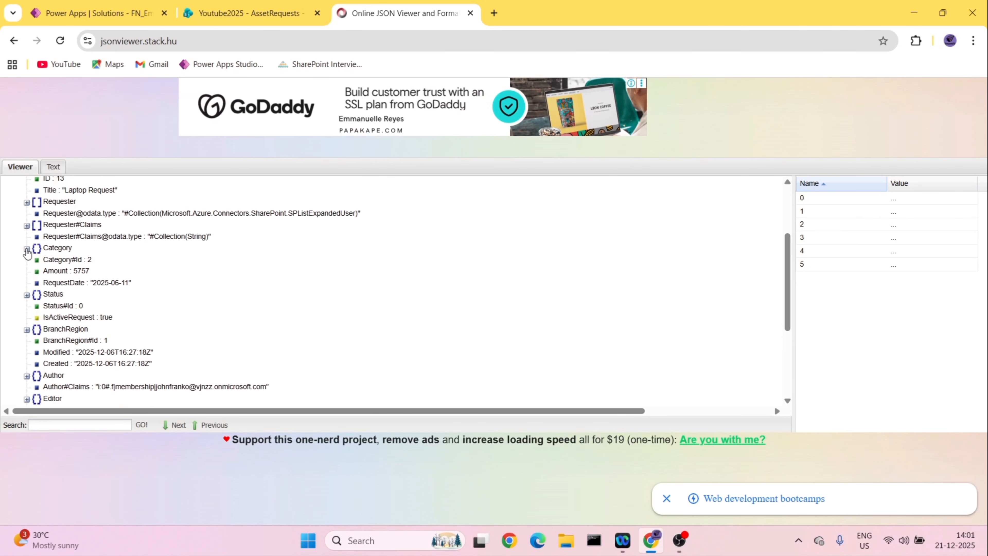
left_click(27, 248)
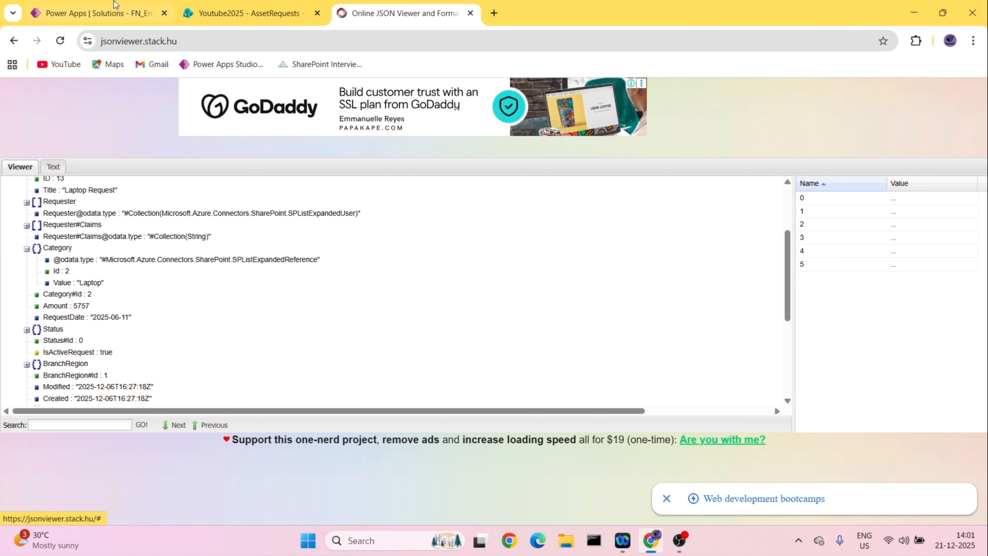
- Reopen the flow for editing and replace the Get items filter query with startswith(Category,'Keyboard')
left_click(117, 12)
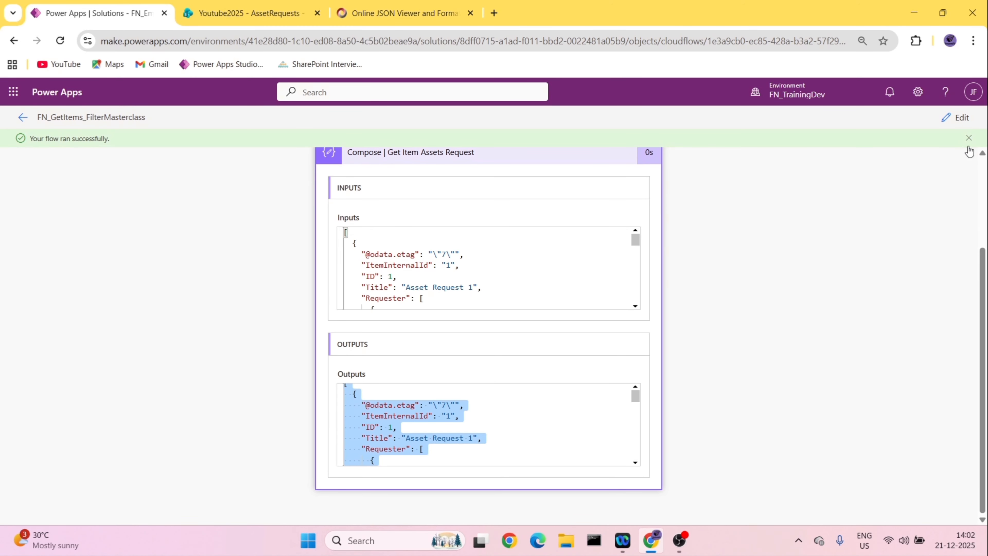
left_click(958, 117)
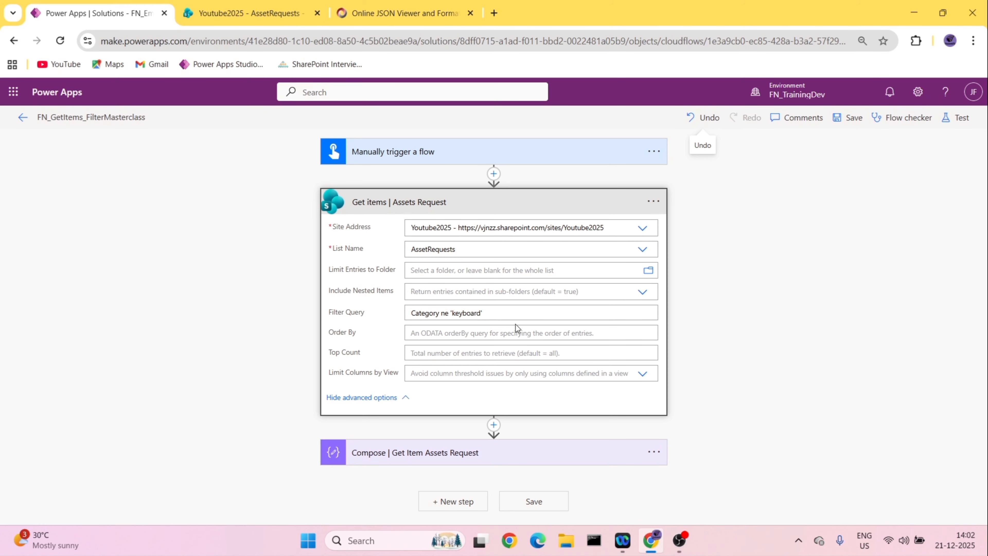
left_click_drag(505, 313, 405, 318)
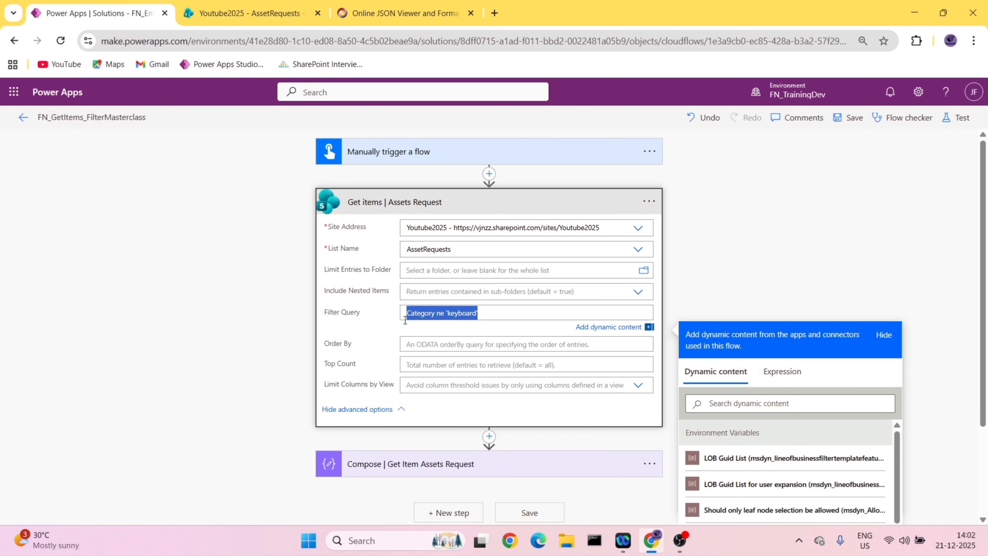
key("BackSpace")
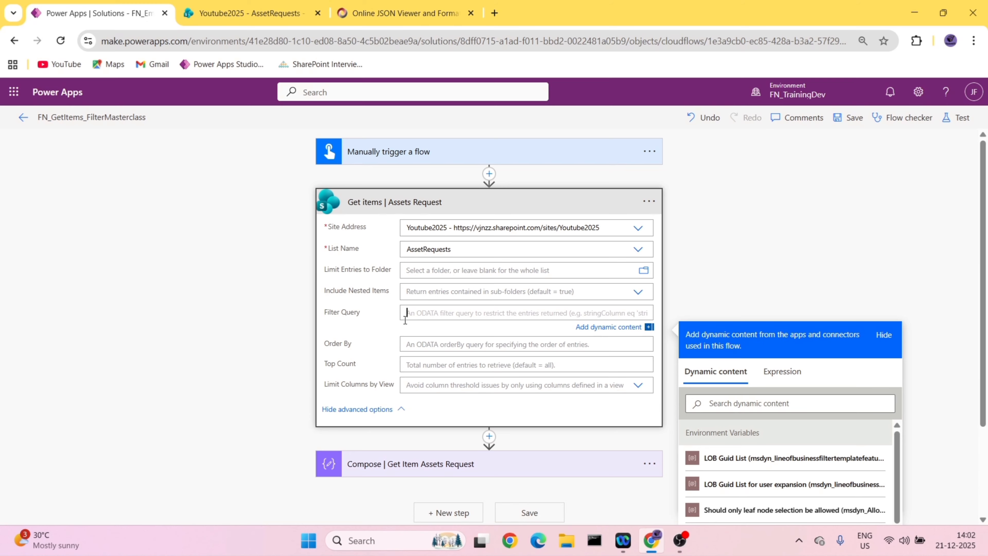
type("starts")
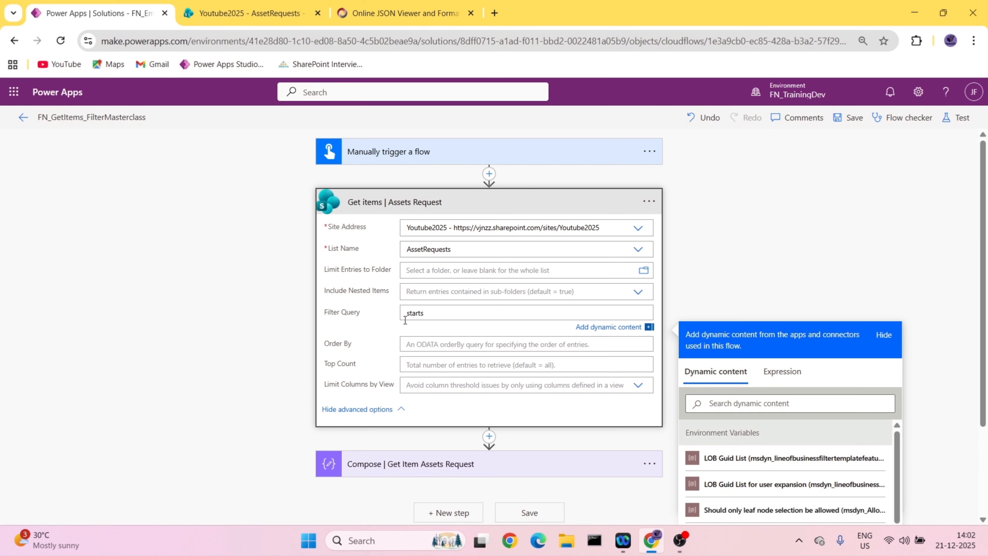
type("with(Category,'Keyboard")
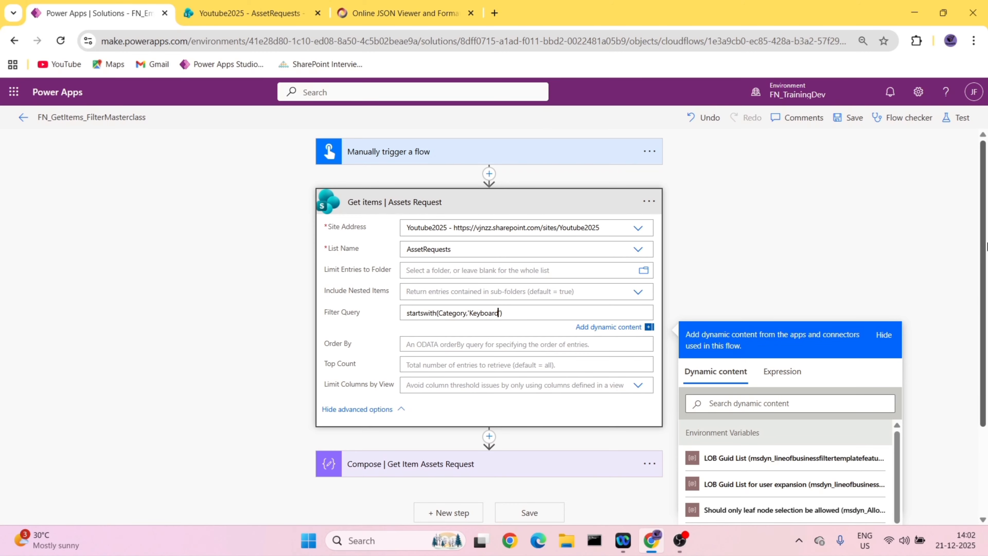
- Save the flow and run a manual test of it
left_click(865, 124)
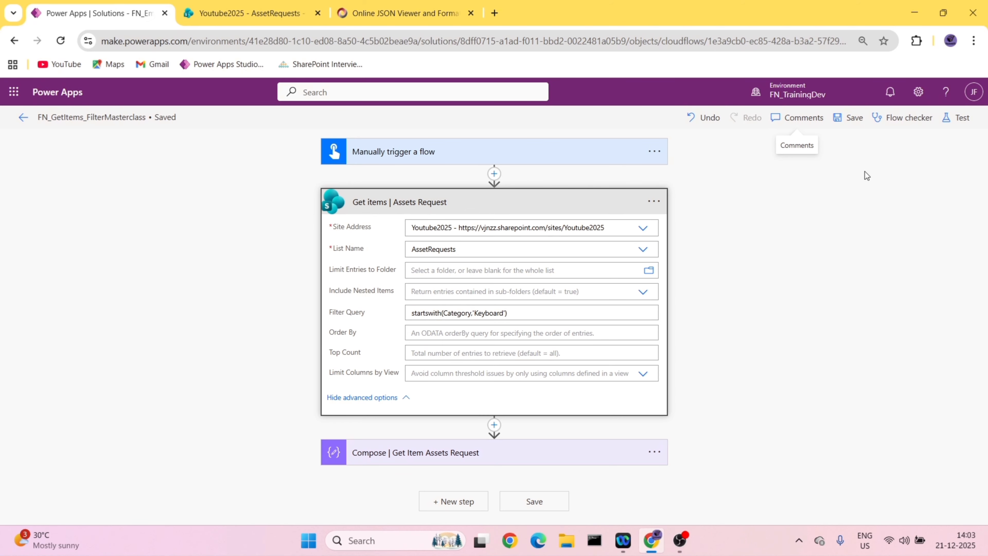
left_click(957, 118)
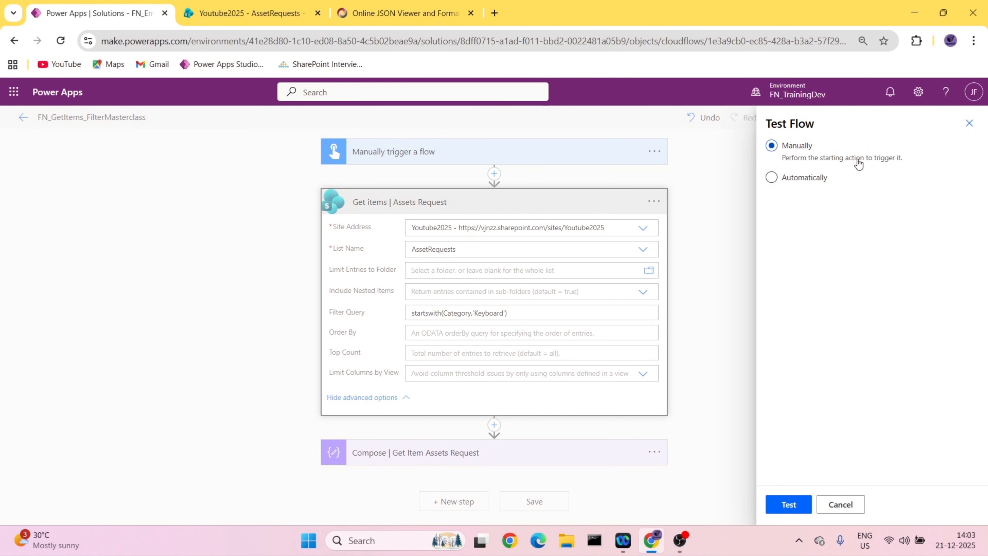
left_click(790, 505)
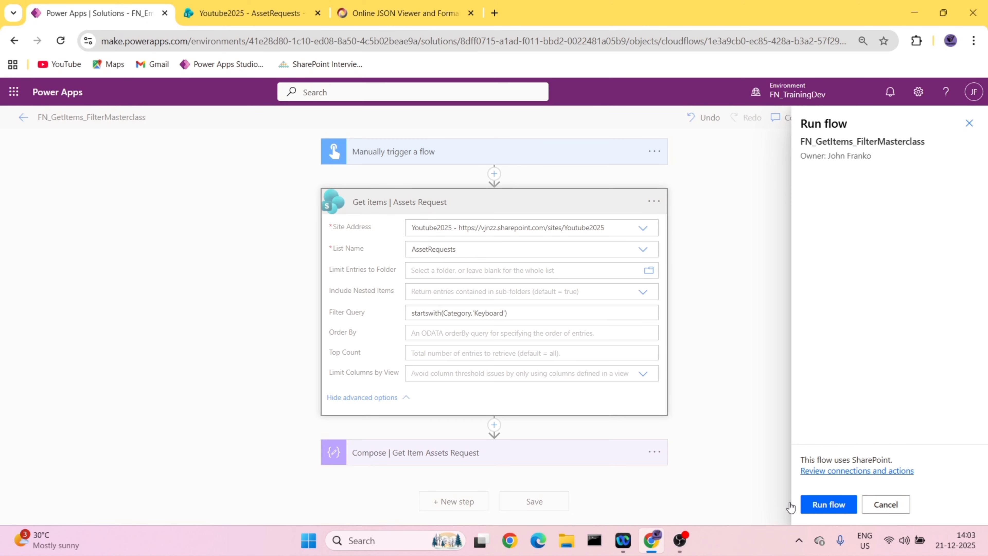
left_click(826, 504)
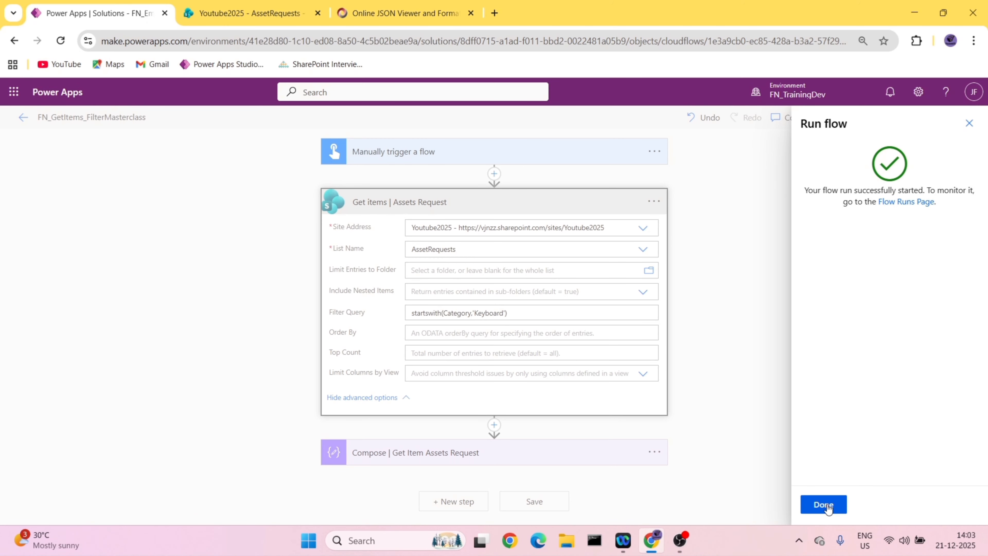
left_click(828, 504)
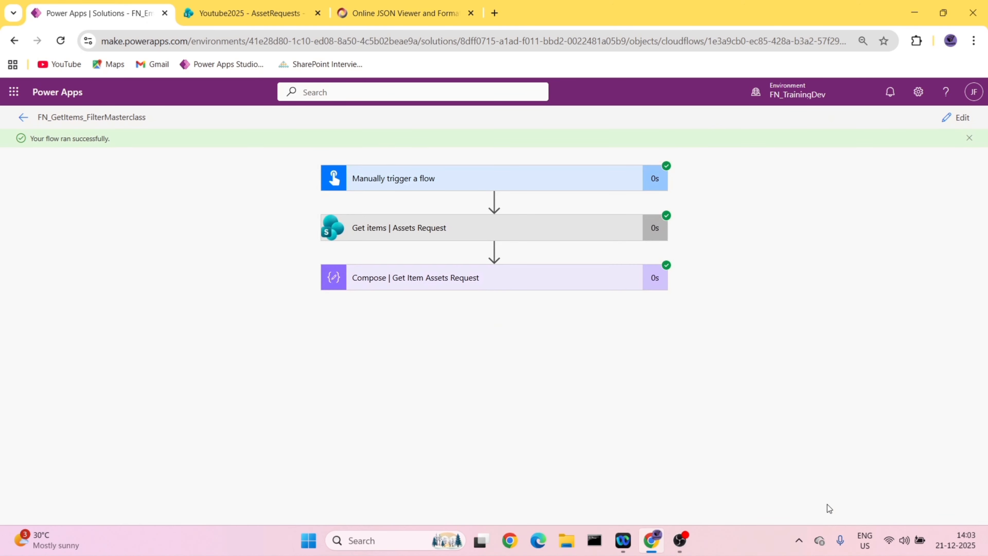
- Expand the Compose action in the finished run and copy its entire output
left_click(458, 276)
scroll(439, 361, "down", 3)
left_click(436, 444)
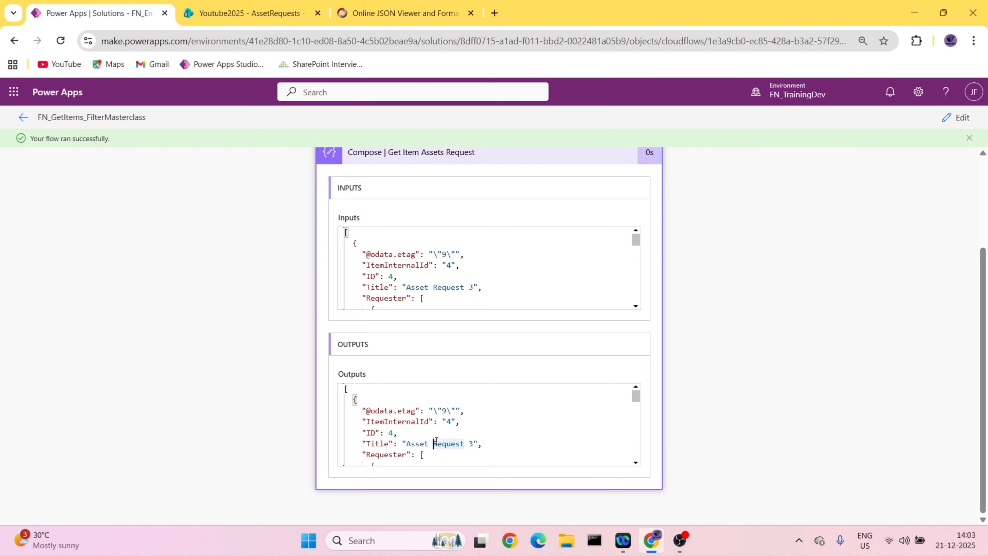
key("ctrl+a")
- Replace the JSON viewer's text with the output of the startswith run and show it as a tree
left_click(400, 13)
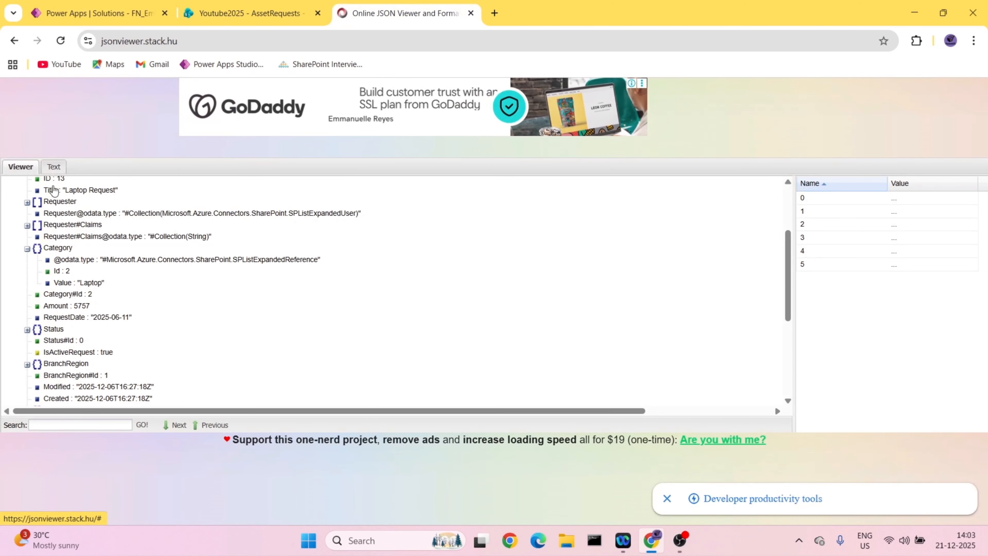
left_click(51, 166)
key("ctrl+a")
key("Delete")
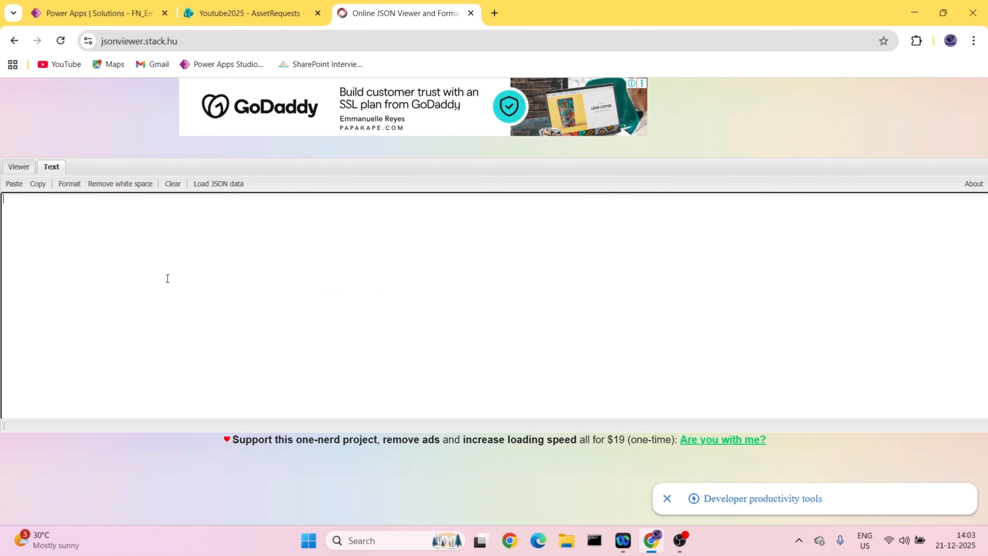
key("ctrl+v")
left_click(19, 166)
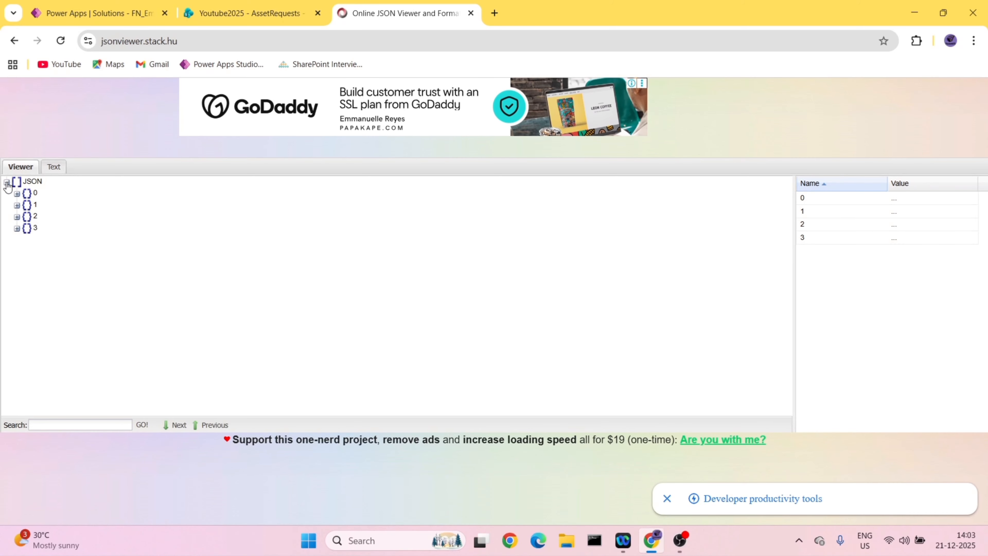
- Inspect record 0's Category value and record 3's fields in the JSON tree, then return to the AssetRequests list
left_click(17, 193)
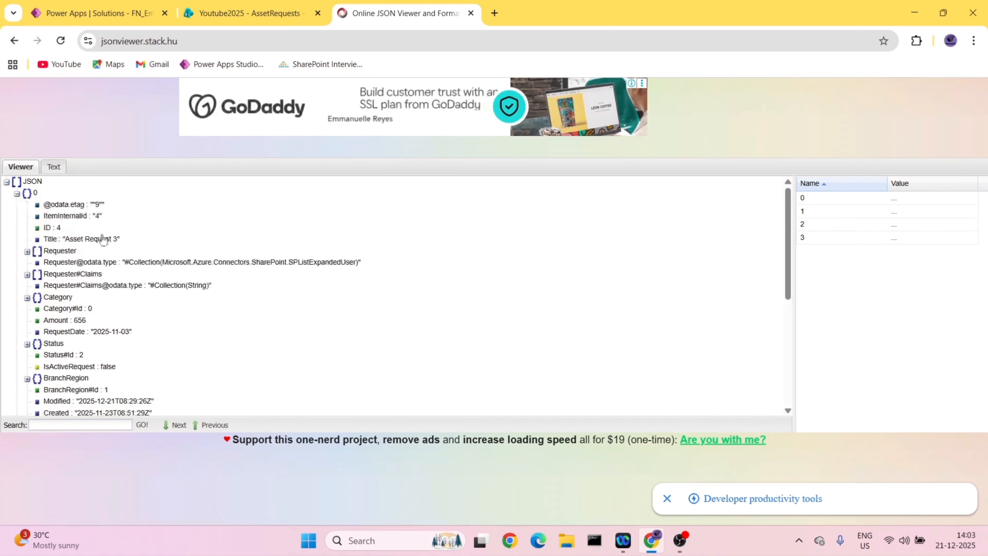
left_click(27, 297)
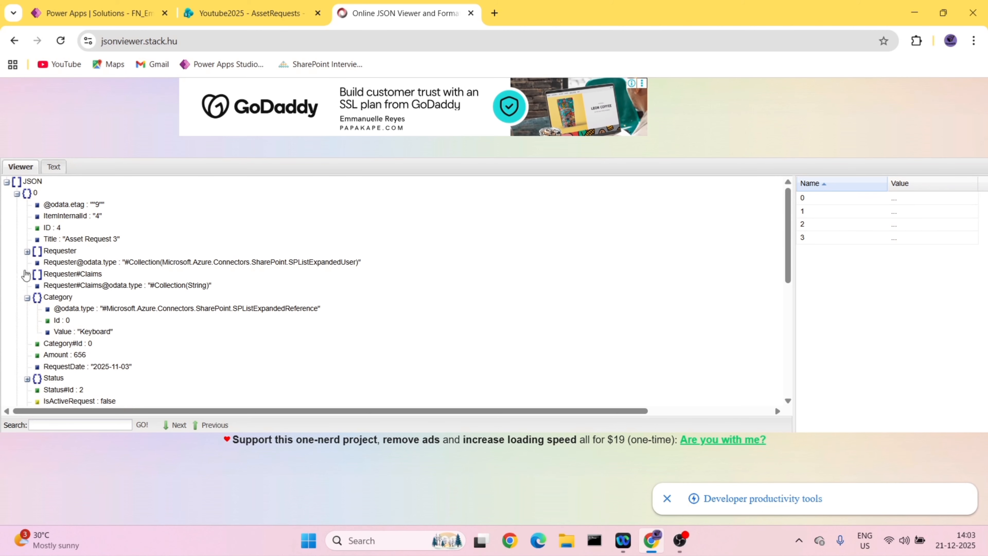
left_click(16, 194)
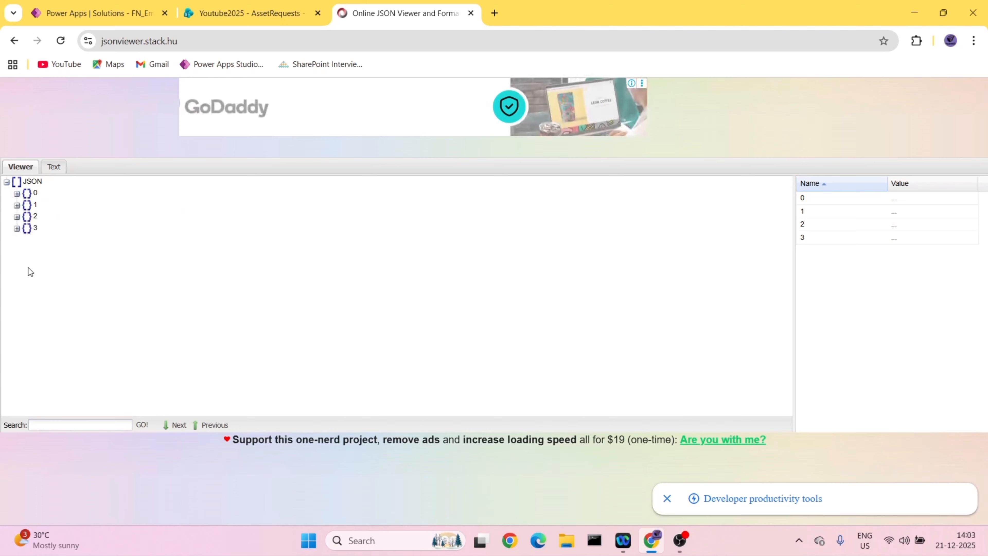
left_click(16, 228)
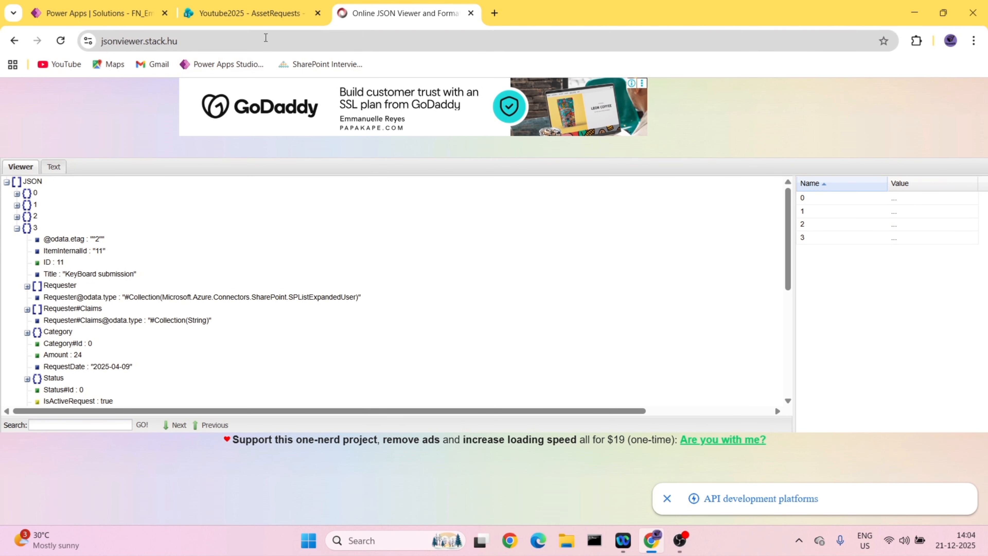
left_click(265, 12)
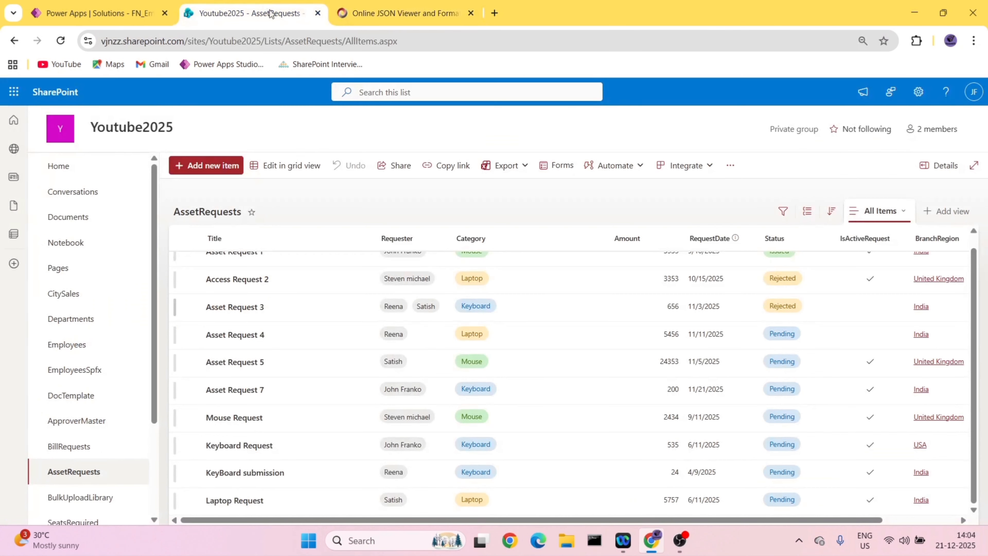
left_click(490, 241)
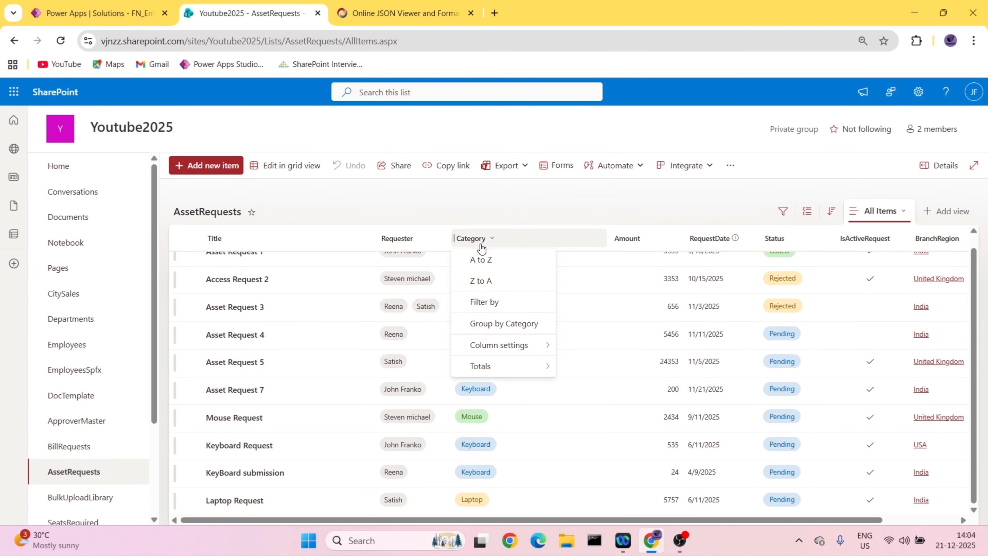
left_click(530, 312)
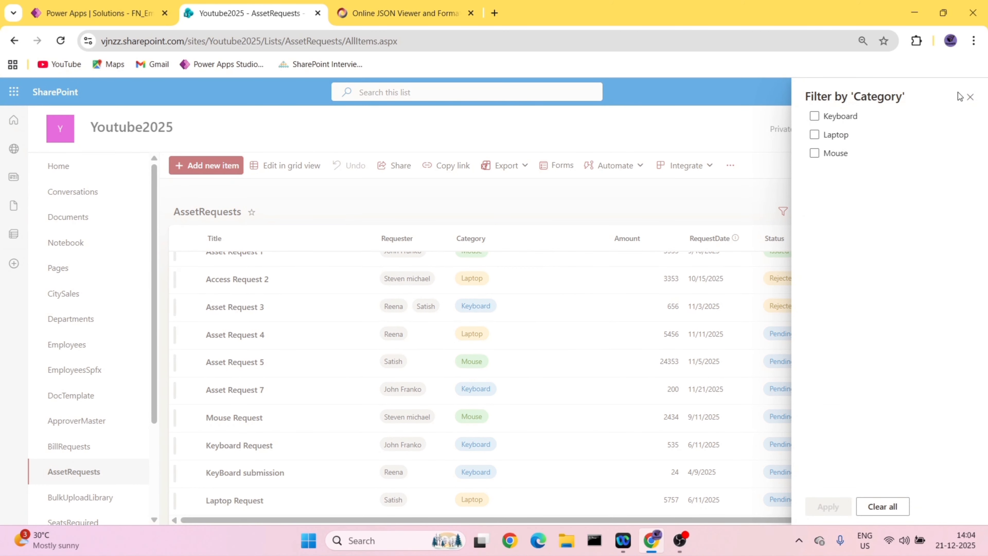
left_click(970, 97)
- Edit the Category column of AssetRequests to allow multiple selections and save the column
left_click(488, 239)
mouse_move(505, 349)
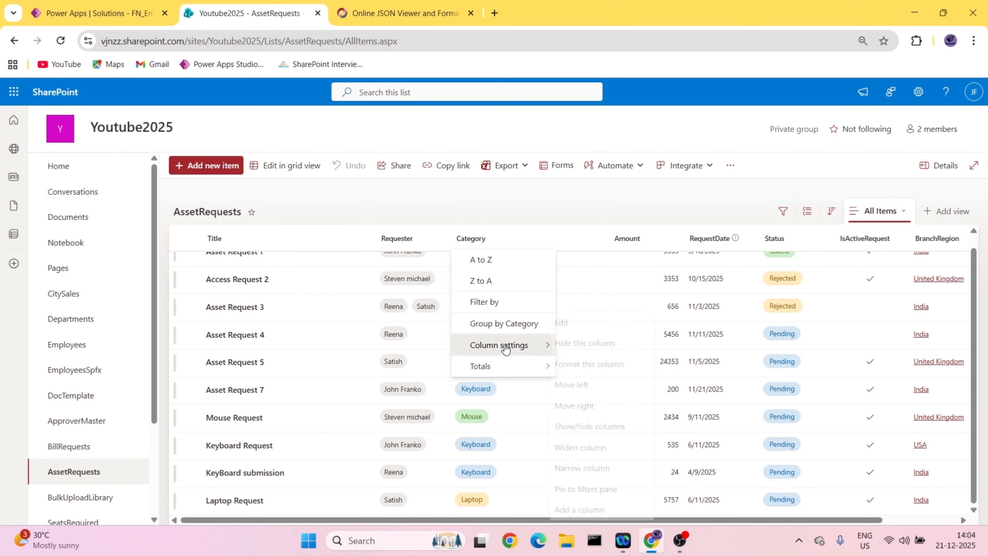
left_click(568, 323)
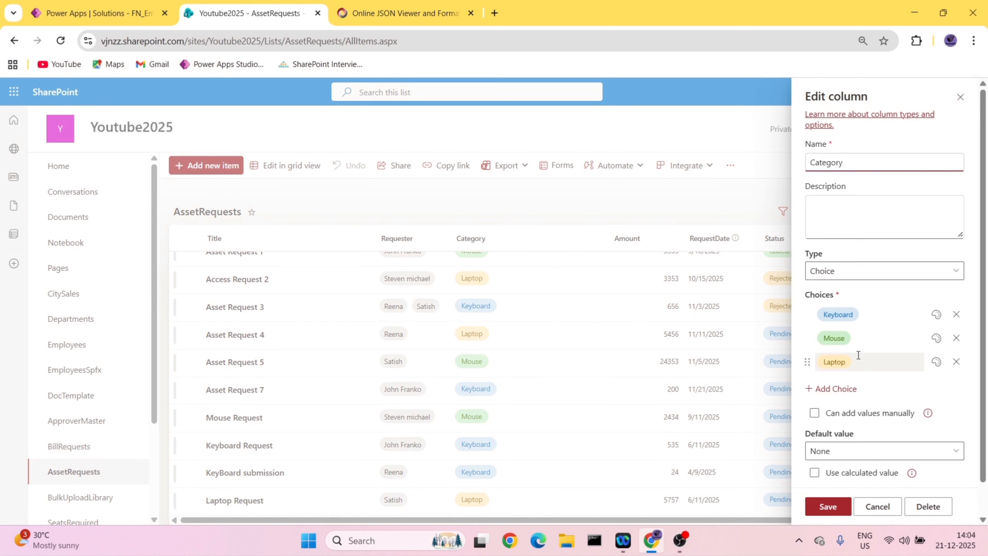
scroll(859, 366, "down", 1)
left_click(856, 462)
scroll(862, 461, "down", 5)
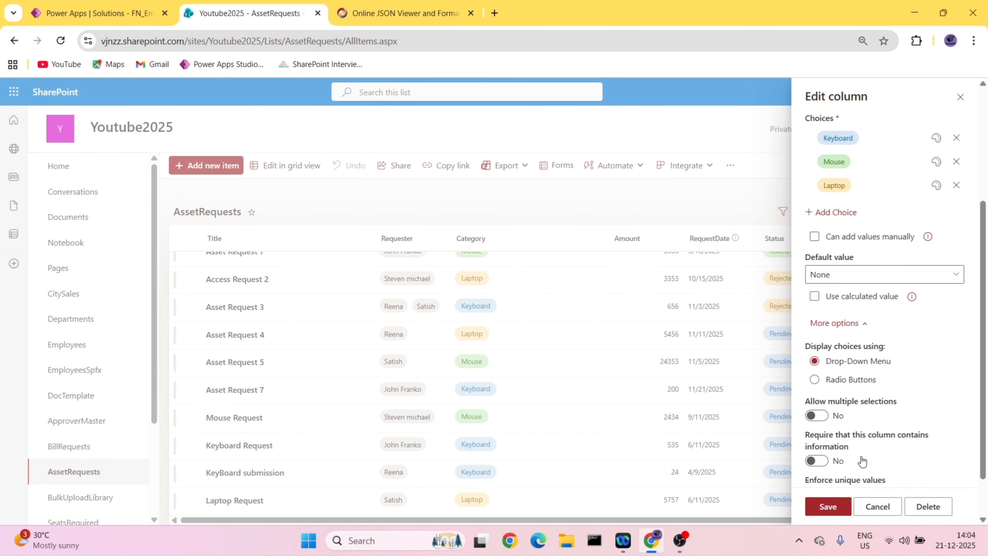
scroll(862, 461, "down", 2)
left_click(816, 361)
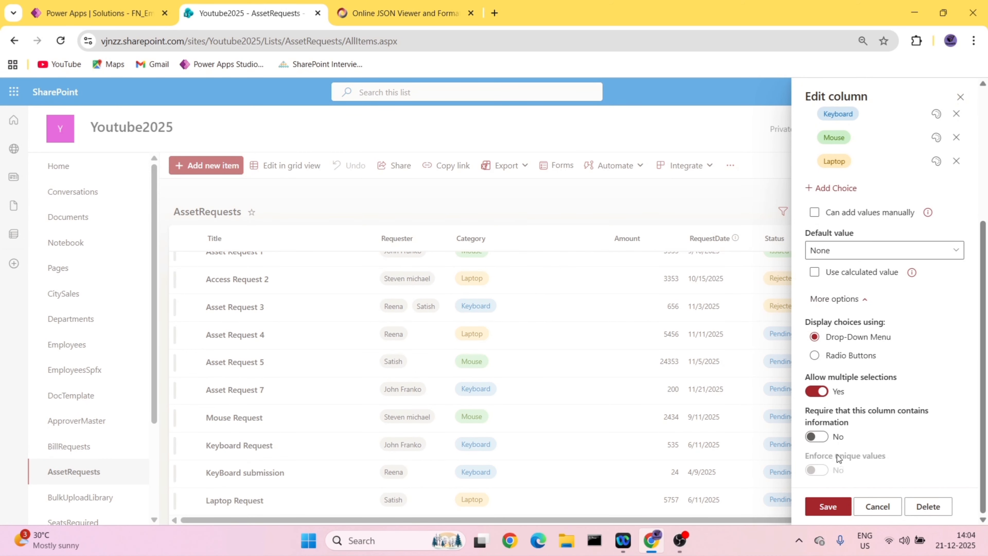
left_click(840, 506)
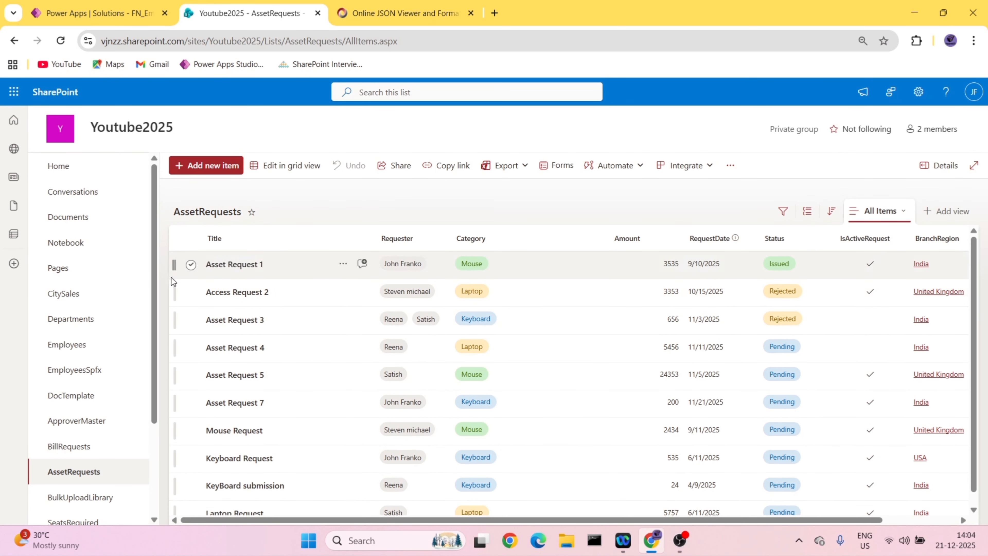
- Add Keyboard alongside Mouse in the Category of the Asset Request 1 item and save it
left_click(191, 265)
left_click(263, 165)
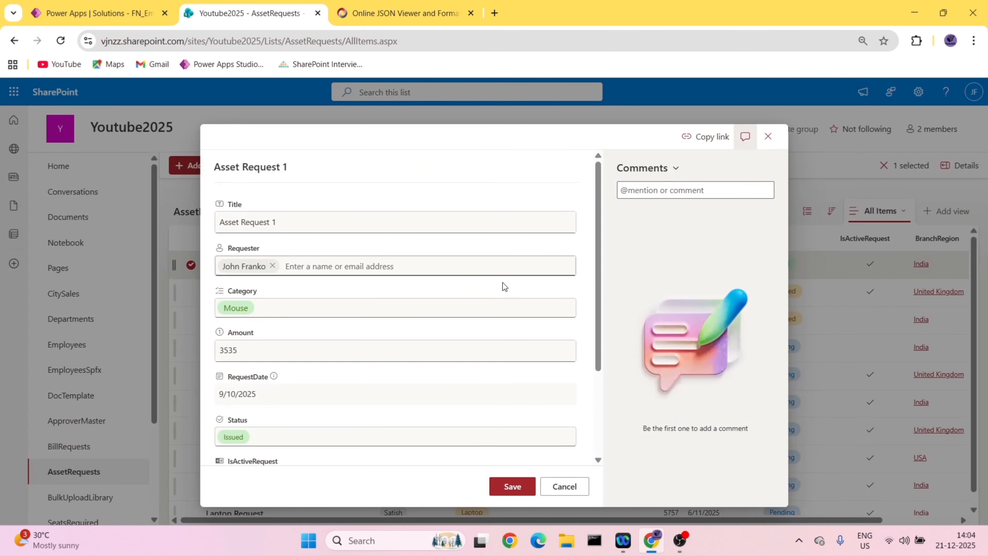
left_click(301, 313)
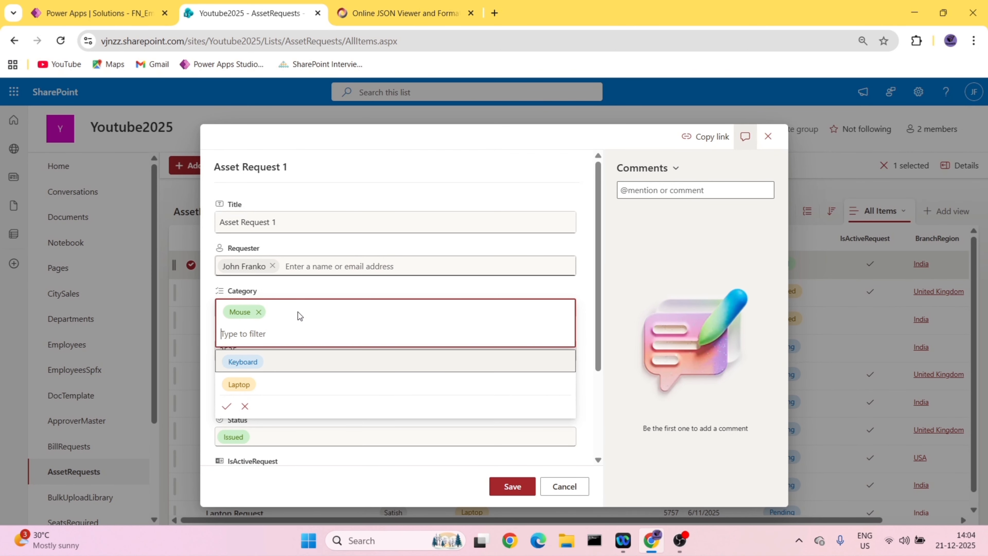
left_click(287, 363)
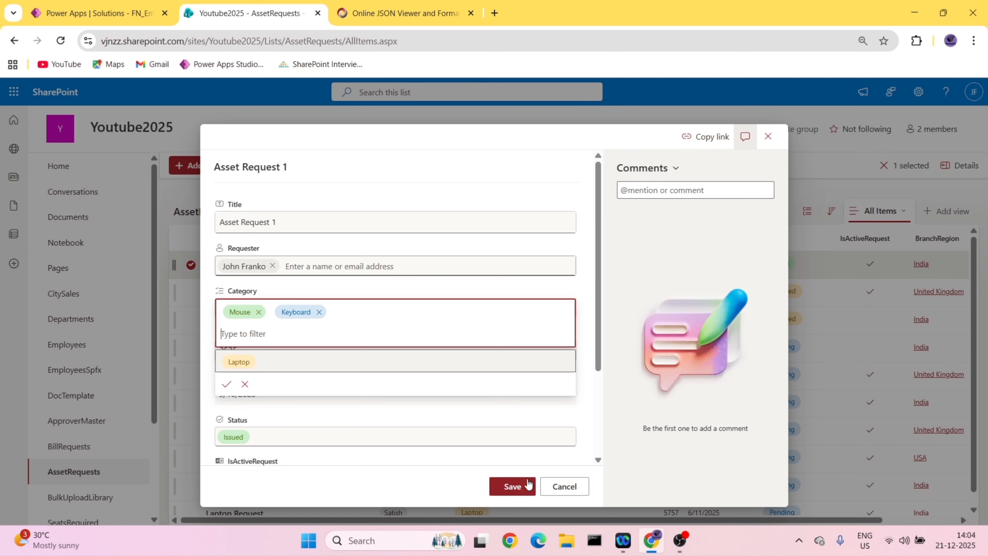
left_click(513, 486)
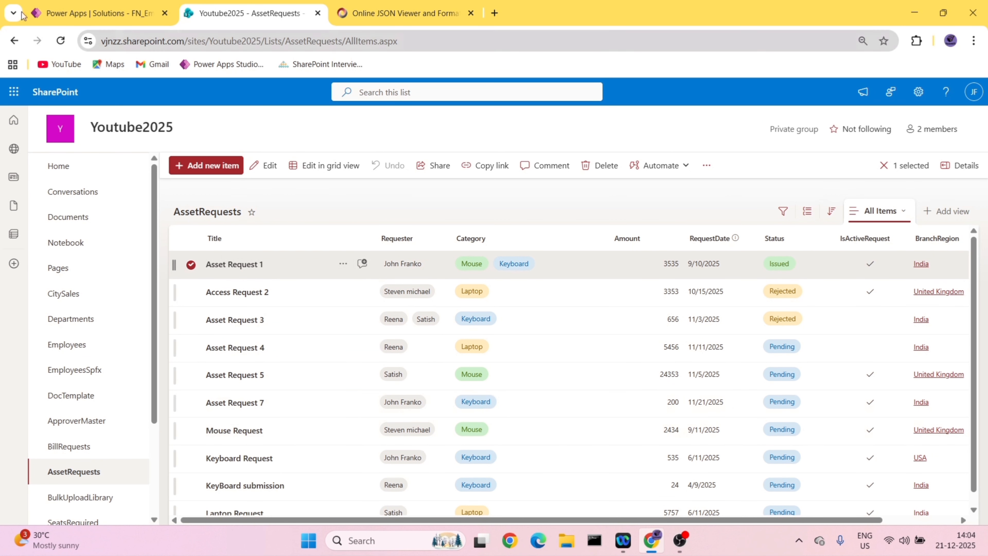
- Open the FN_GetItems_FilterMasterclass flow for editing and review the Category values across the AssetRequests list in SharePoint
left_click(97, 13)
left_click(969, 121)
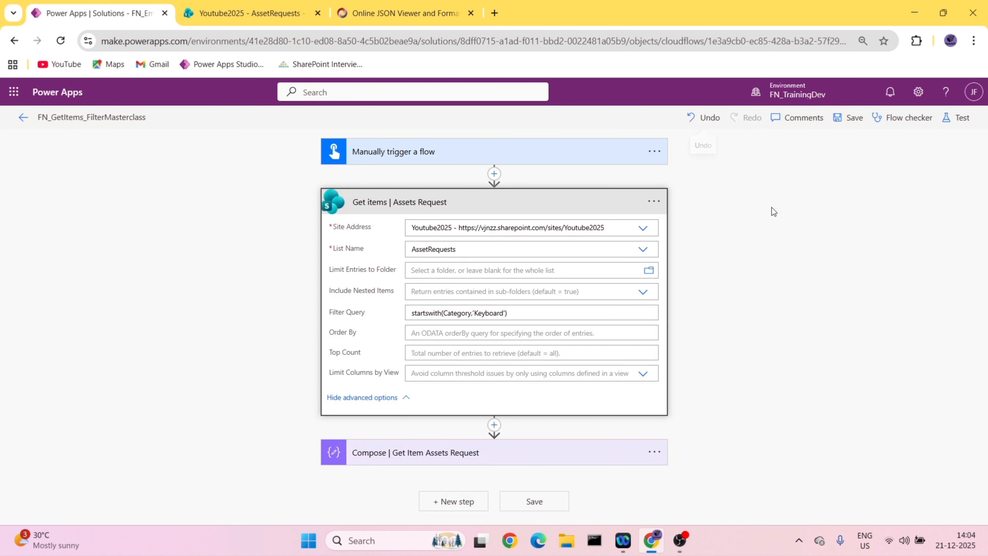
left_click(272, 11)
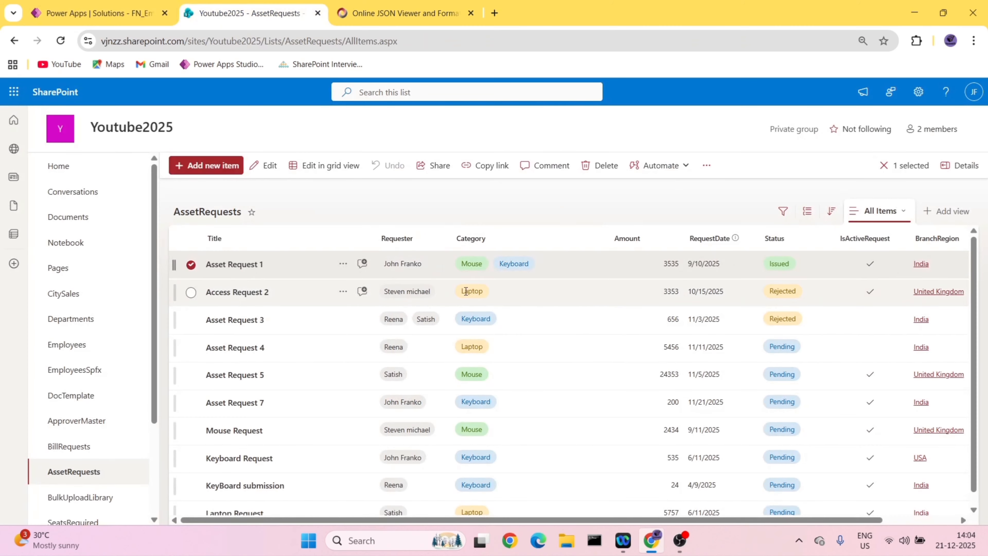
scroll(469, 322, "down", 1)
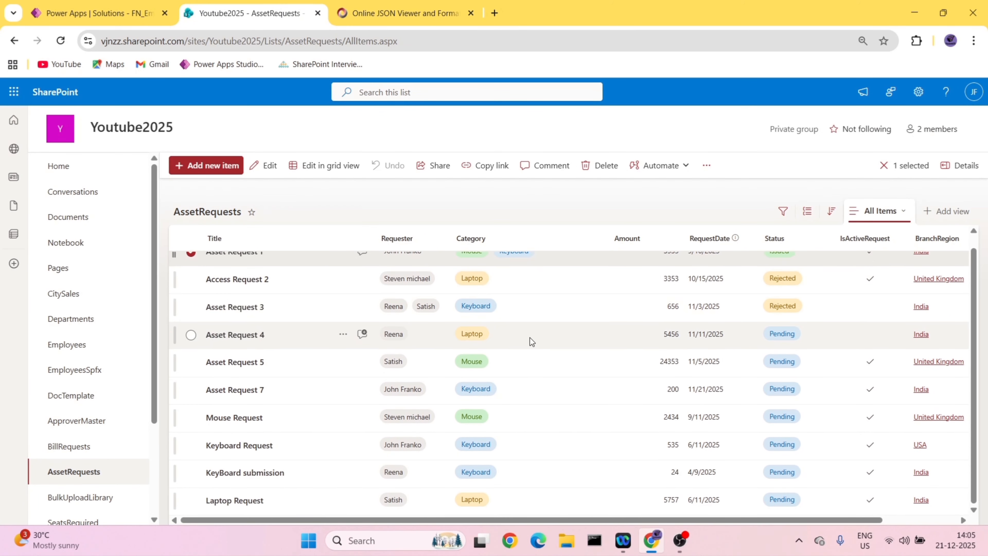
scroll(525, 324, "up", 1)
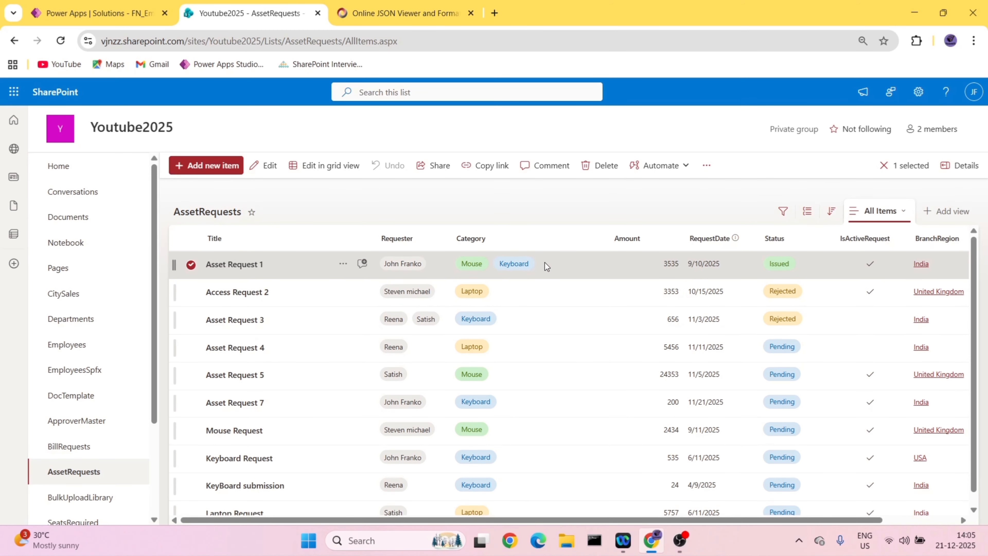
- Return to the flow in Power Apps and run it as a manual test with the startswith Keyboard filter
key("ctrl+shift+Tab")
left_click(955, 118)
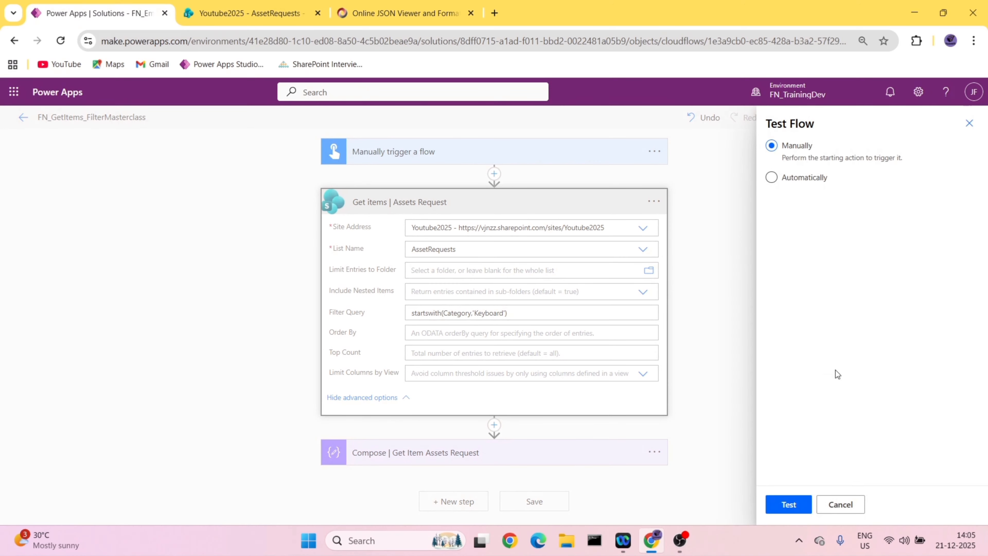
left_click(798, 504)
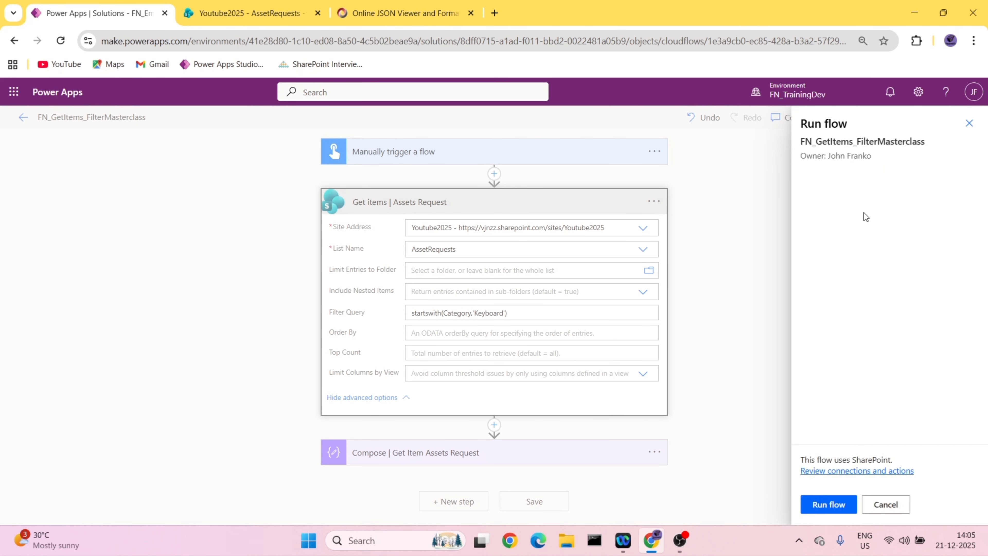
left_click(833, 504)
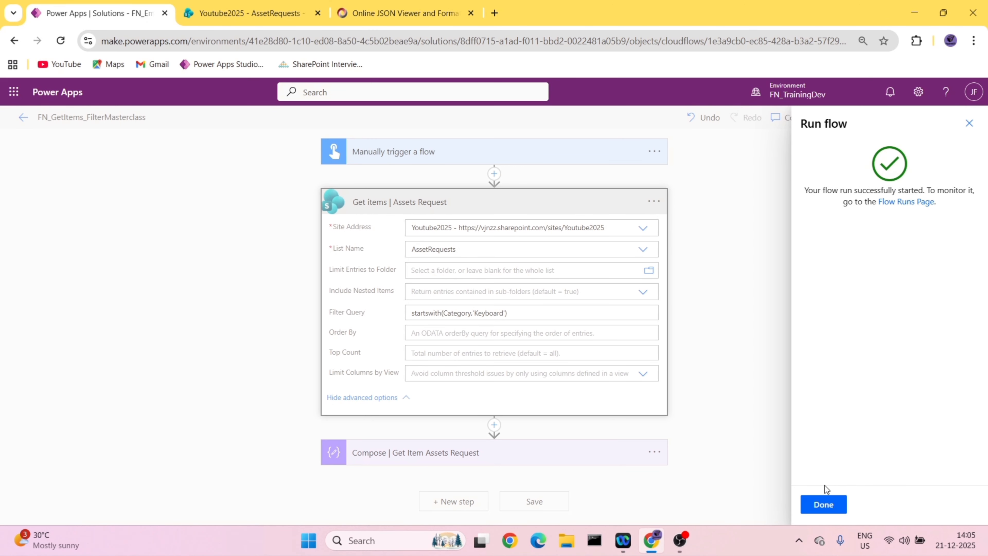
left_click(823, 504)
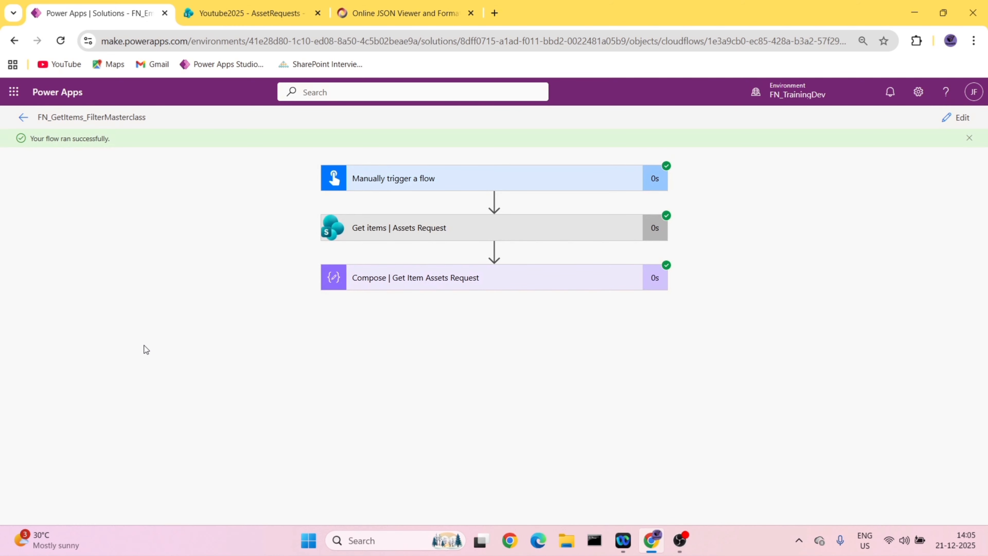
- Expand the Compose | Get Item Assets Request action of the finished run and copy its entire output
left_click(407, 283)
scroll(408, 289, "down", 5)
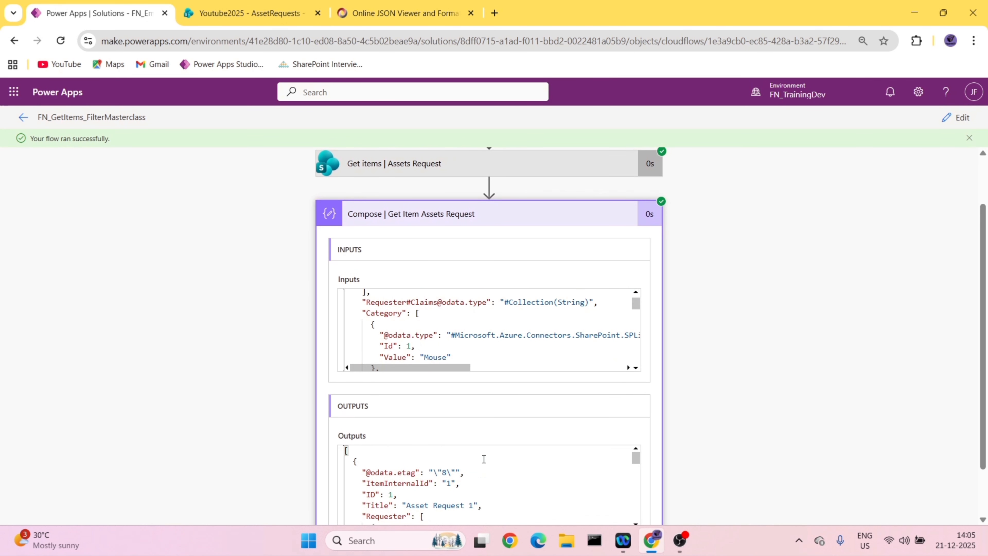
scroll(497, 449, "down", 3)
left_click(498, 452)
key("ctrl+a")
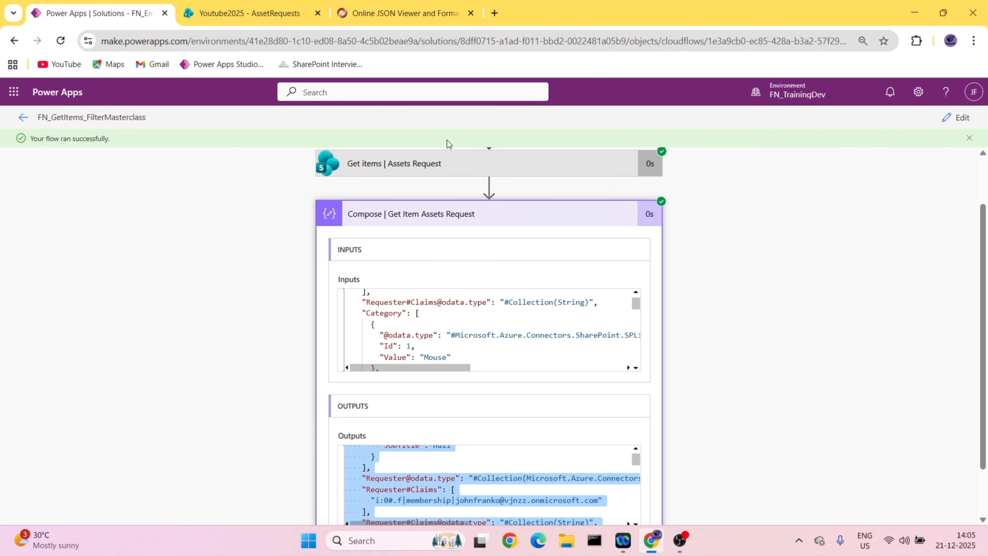
- Replace the text in the online JSON viewer with the copied Compose output and show it as a tree
left_click(401, 13)
left_click(51, 167)
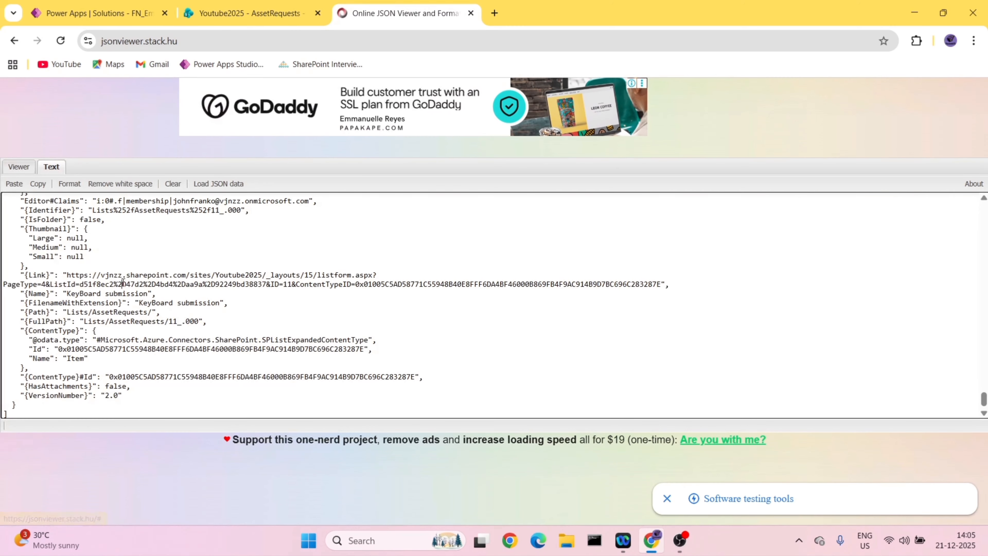
key("ctrl+a")
key("ctrl+v")
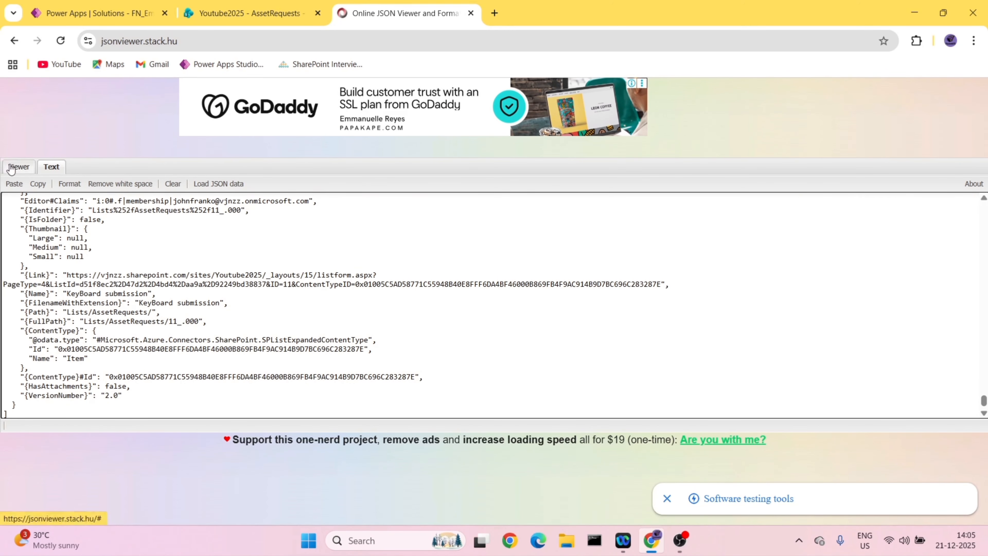
left_click(19, 167)
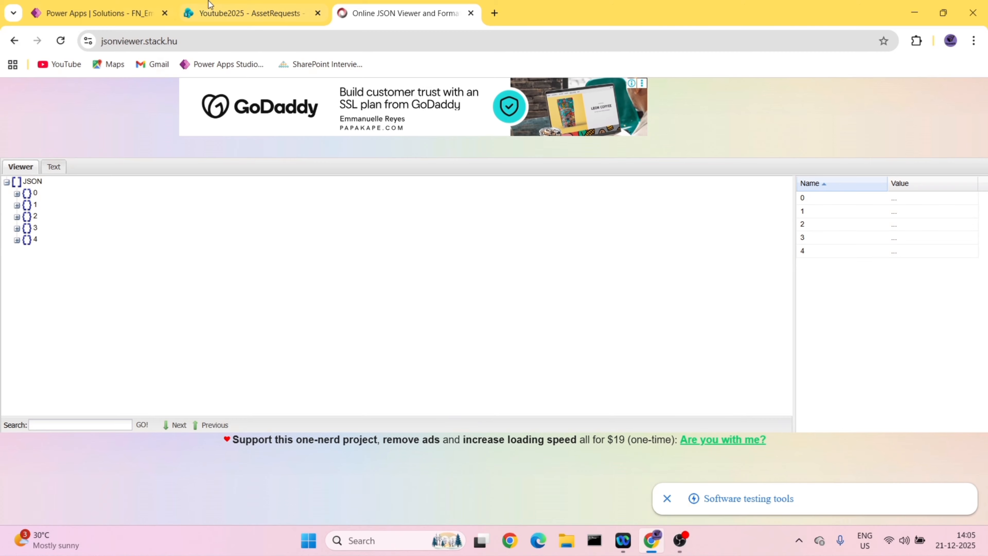
- Check the AssetRequests list, and inspect both Category entries of record 0 in the JSON tree
left_click(210, 9)
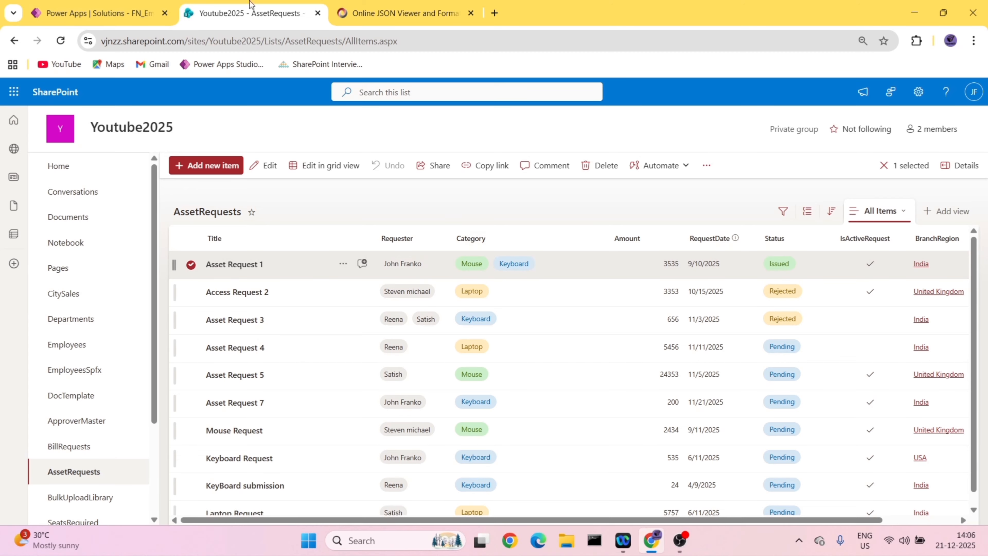
left_click(400, 13)
left_click(17, 194)
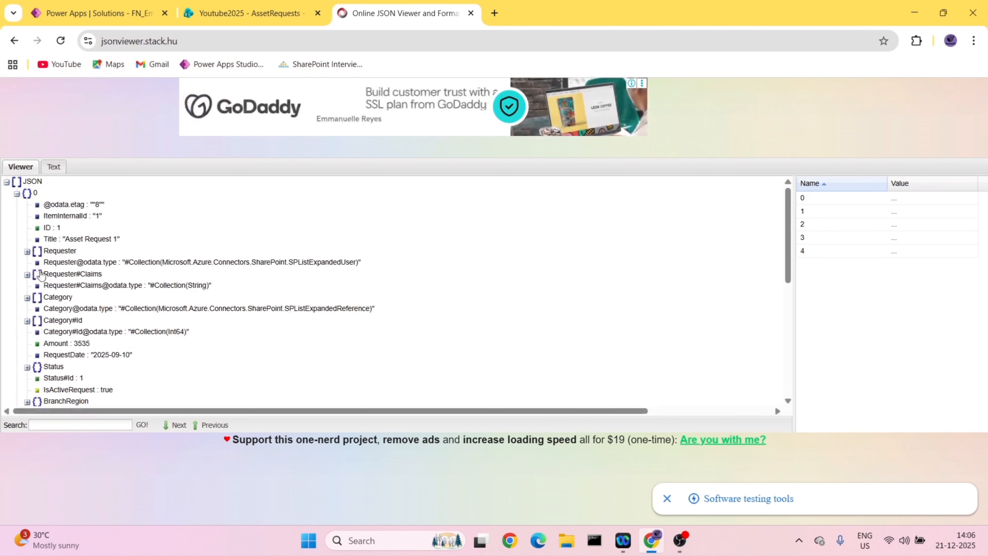
left_click(28, 297)
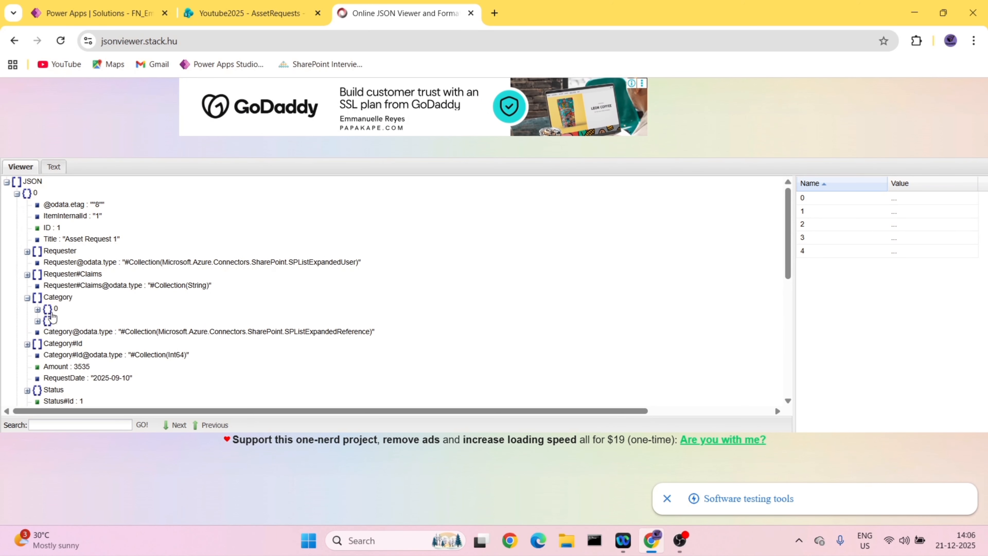
left_click(37, 310)
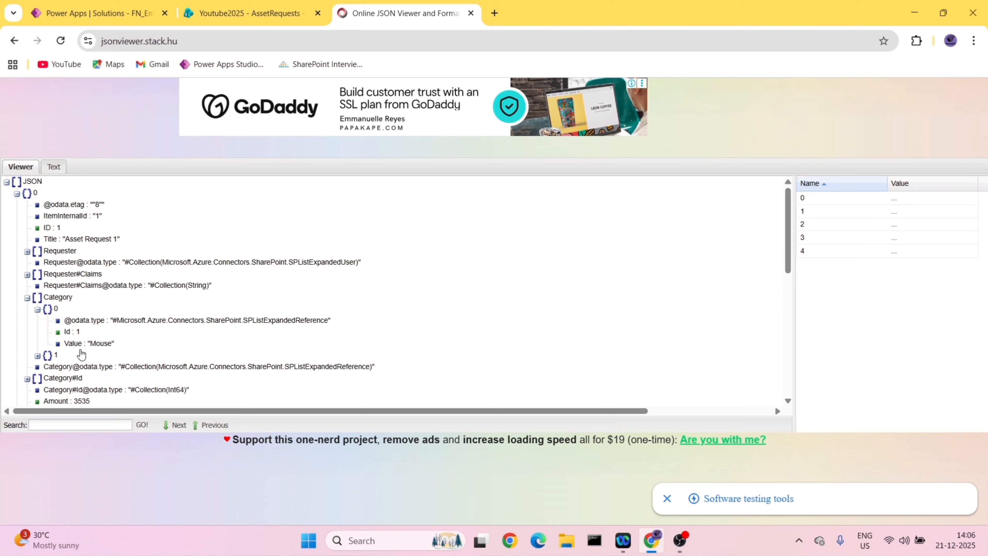
left_click(37, 309)
left_click(38, 321)
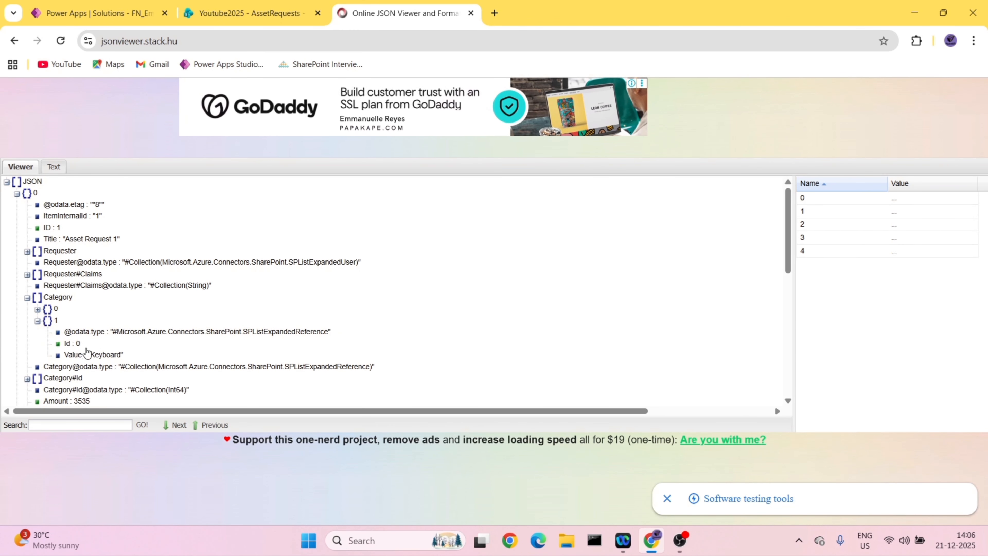
- Reopen the flow for editing and compare the JSON tree with Asset Request 1's Category choices in the AssetRequests list
left_click(93, 13)
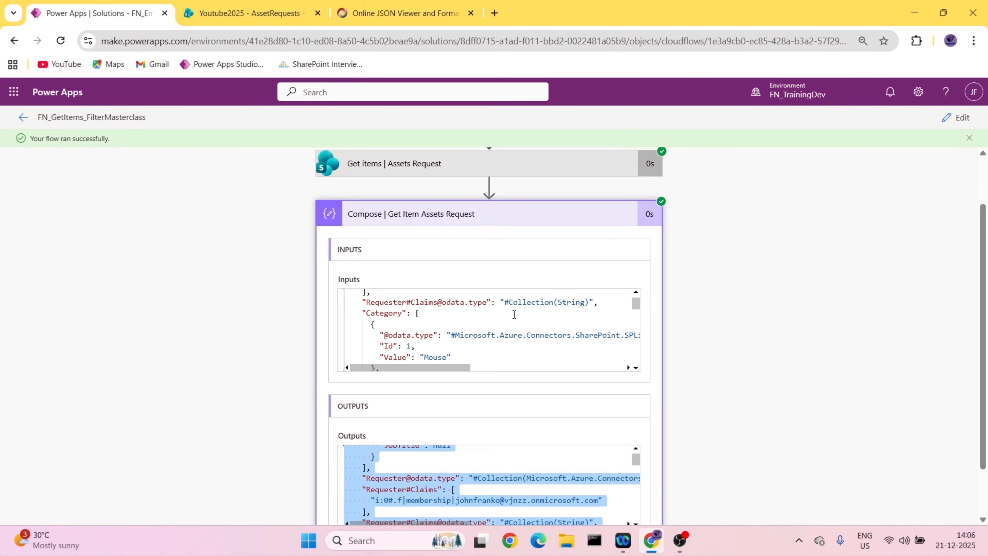
left_click(957, 117)
left_click(405, 13)
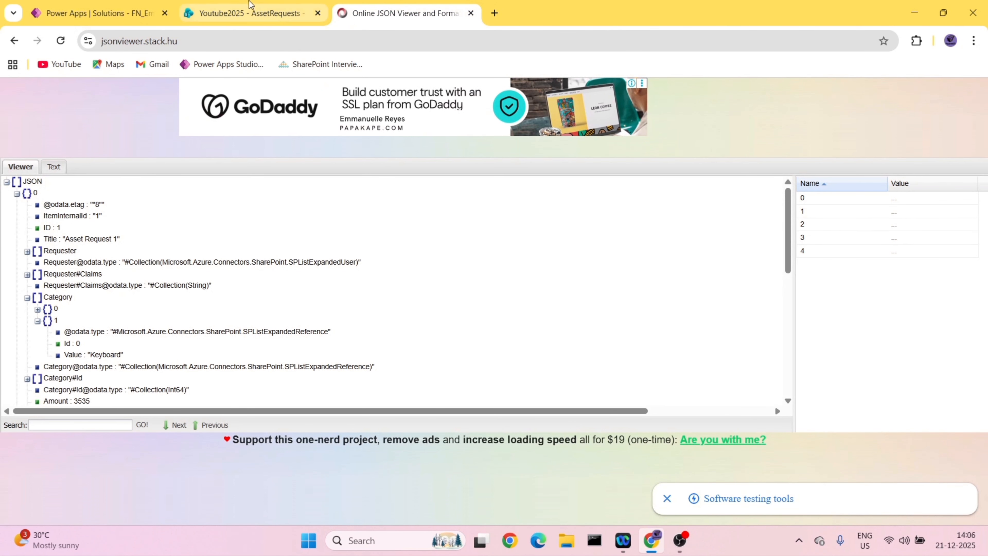
left_click(250, 13)
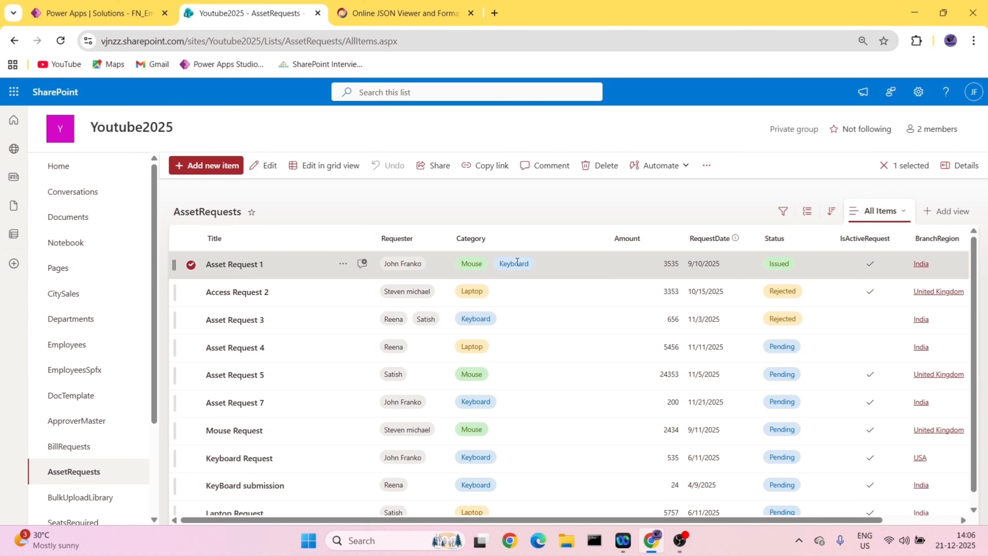
- Set the Filter Query of Get items | Assets Request to substringof('keyboard',Category) and save the flow
left_click(98, 13)
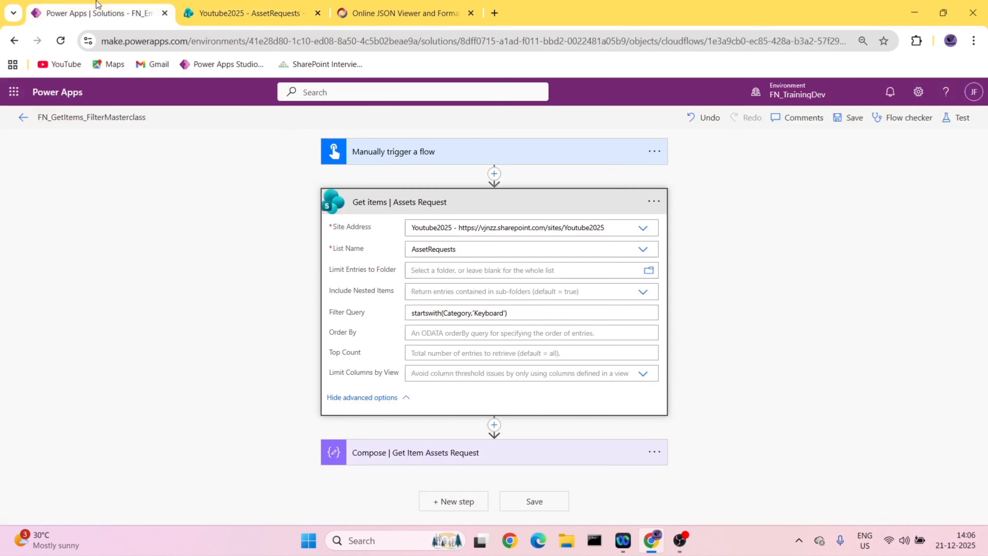
triple_click(461, 310)
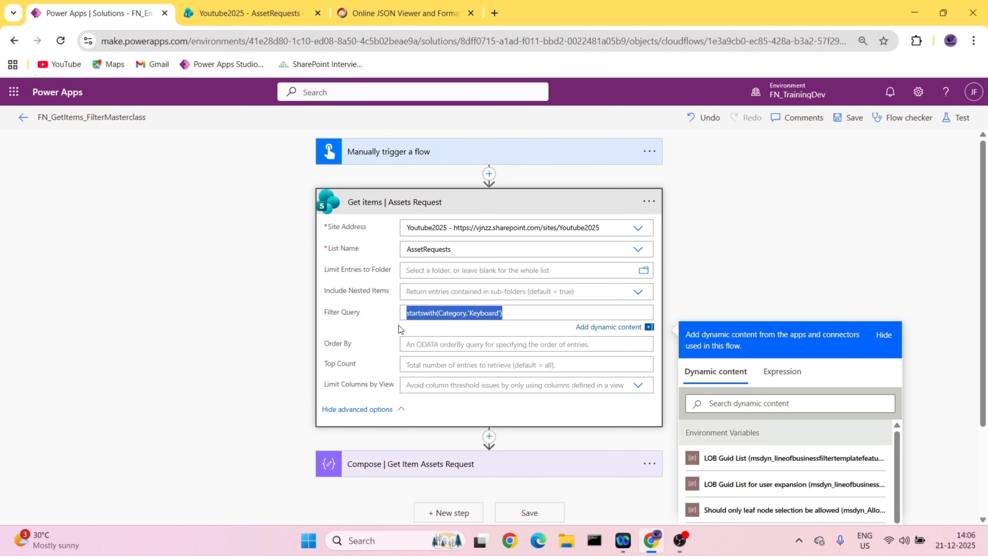
type("sub")
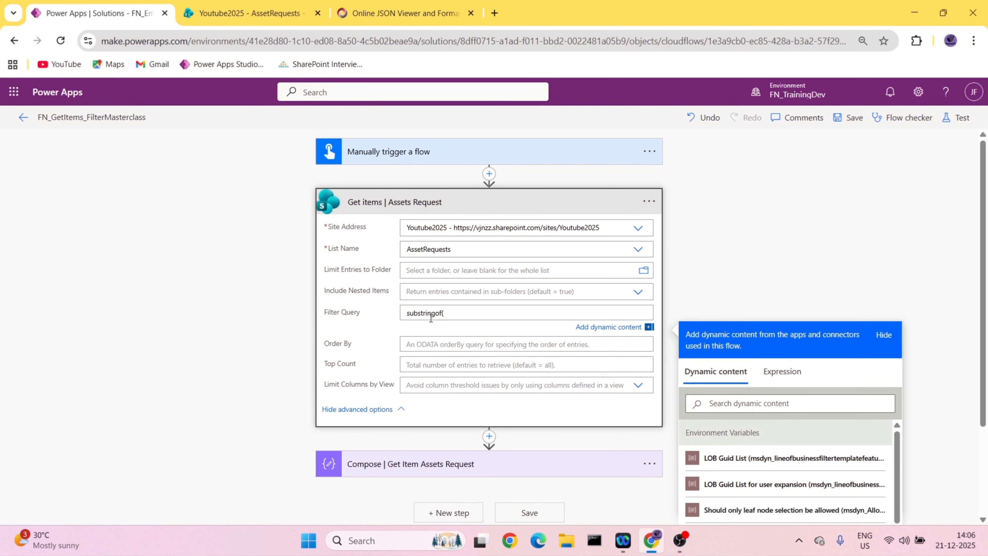
type("stringof(")
key("Return")
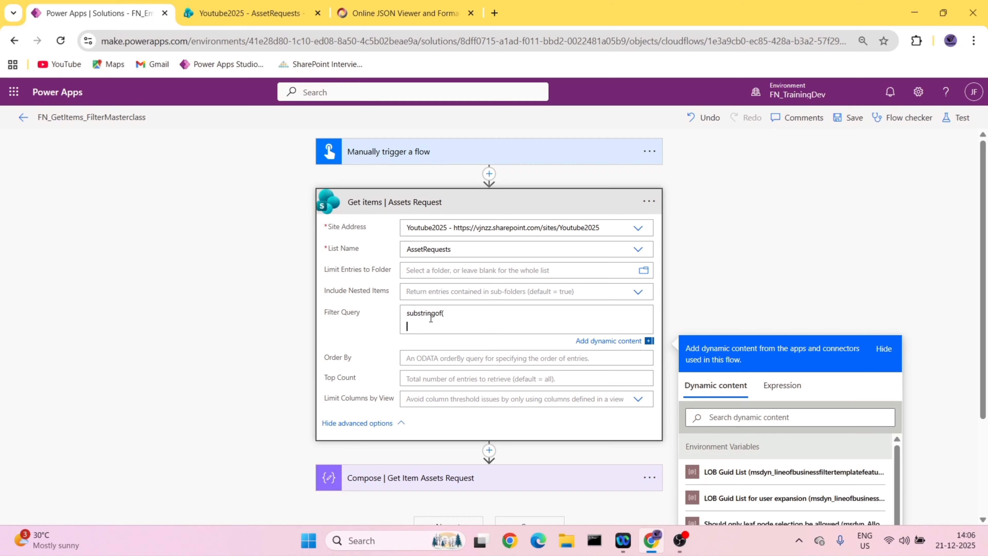
key("BackSpace")
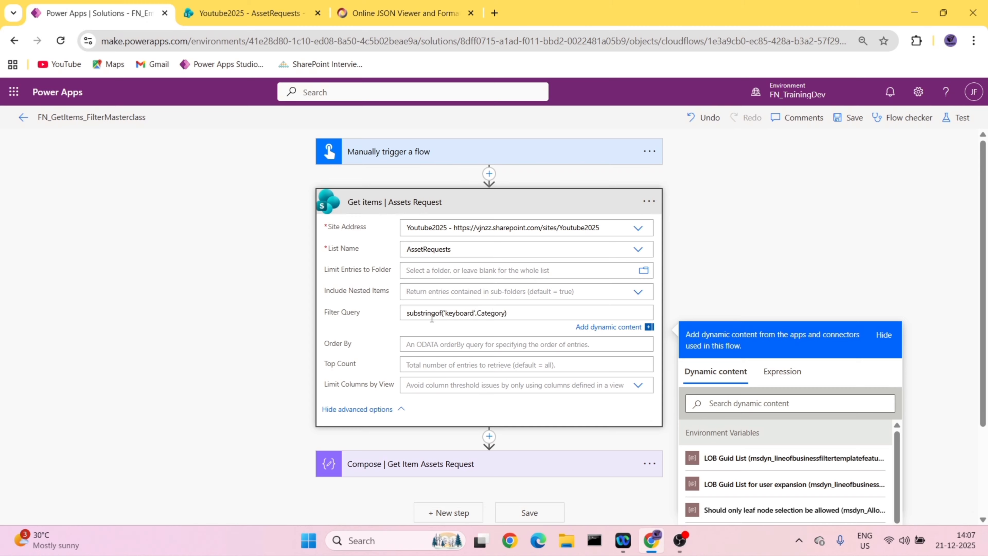
left_click(849, 117)
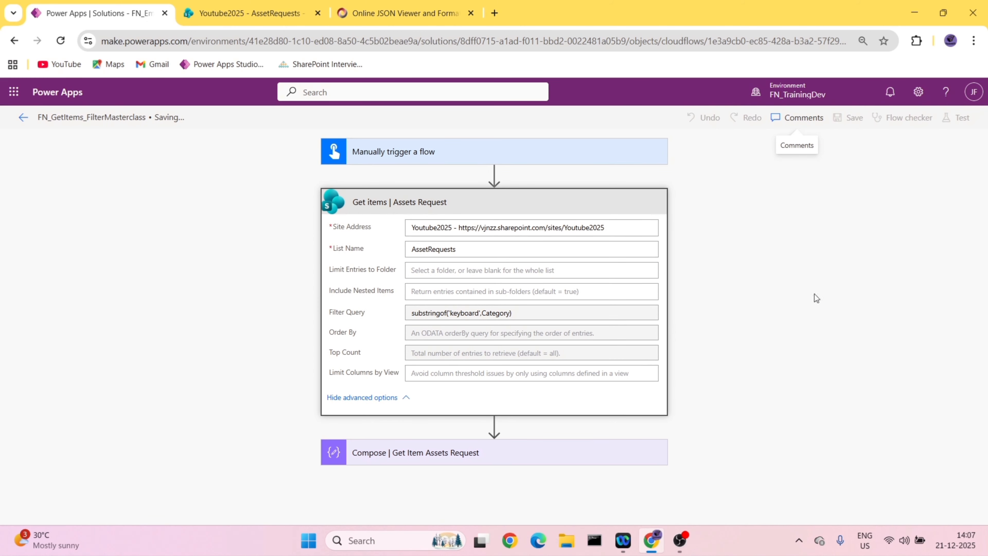
- Examine the AssetRequests list for items whose Category includes Keyboard
left_click(401, 13)
left_click(249, 13)
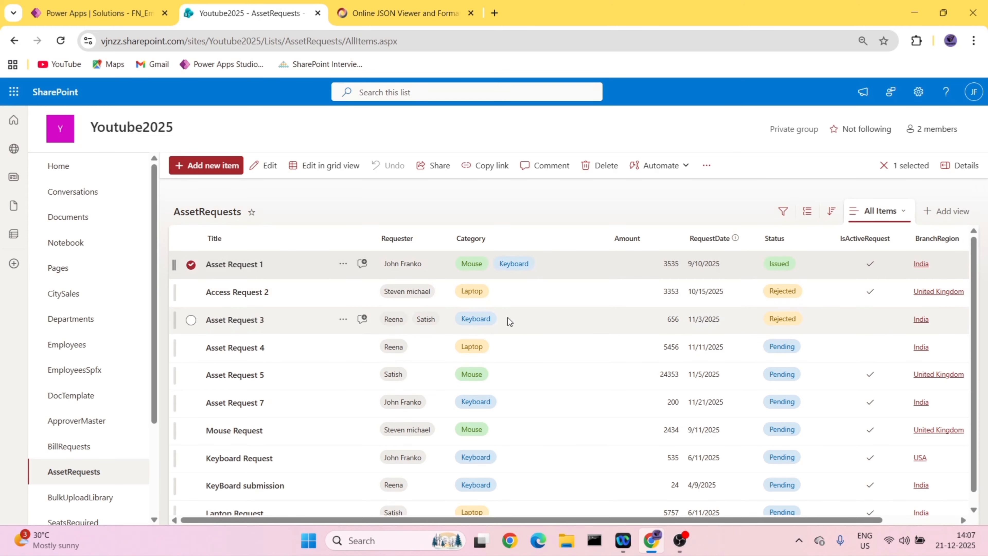
scroll(492, 329, "down", 1)
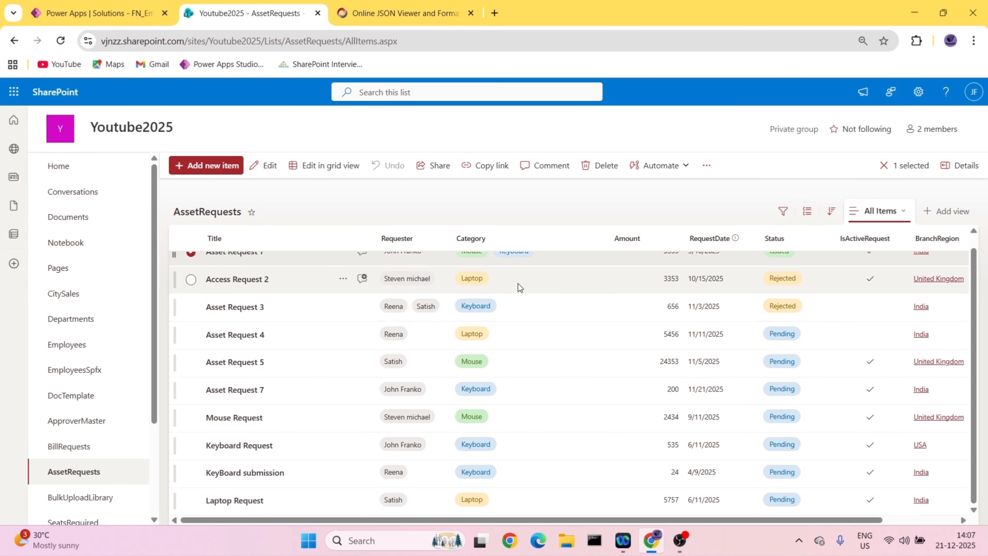
- Run the flow as a manual test with the substringof filter on Category
left_click(94, 16)
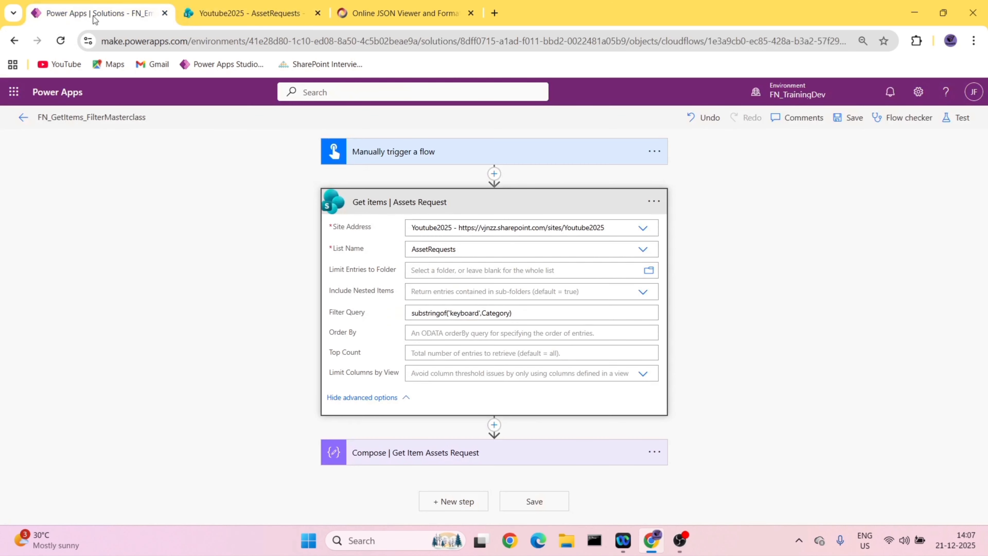
left_click(956, 118)
left_click(788, 504)
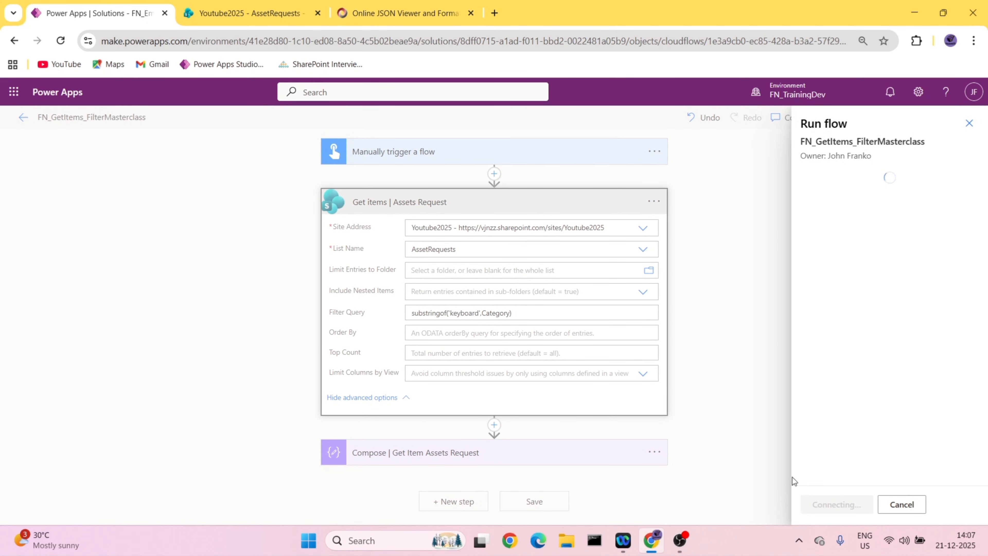
left_click(825, 504)
- Delete the previous run's JSON from the JSON viewer's text and try to show the emptied text as a tree
left_click(415, 3)
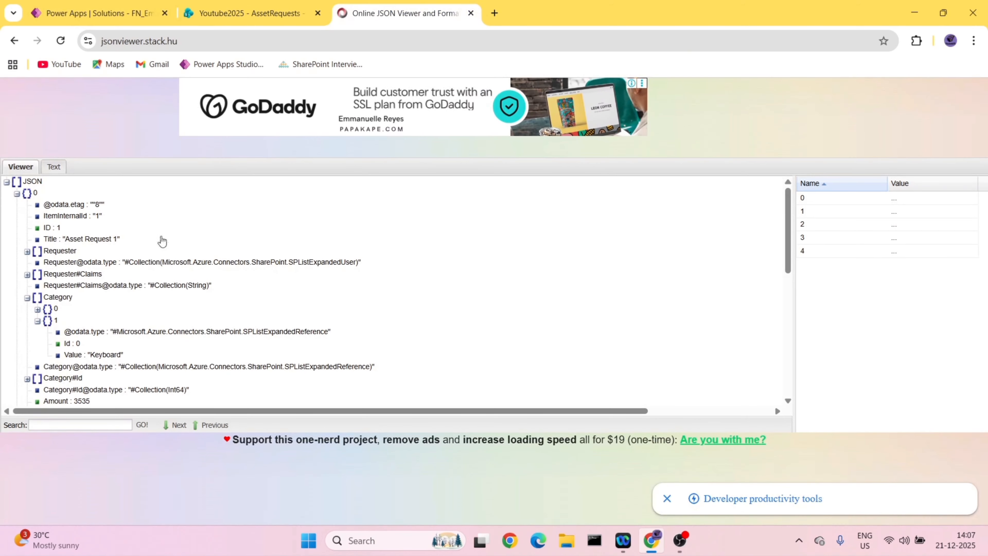
left_click(54, 166)
left_click(213, 363)
key("ctrl+a")
key("BackSpace")
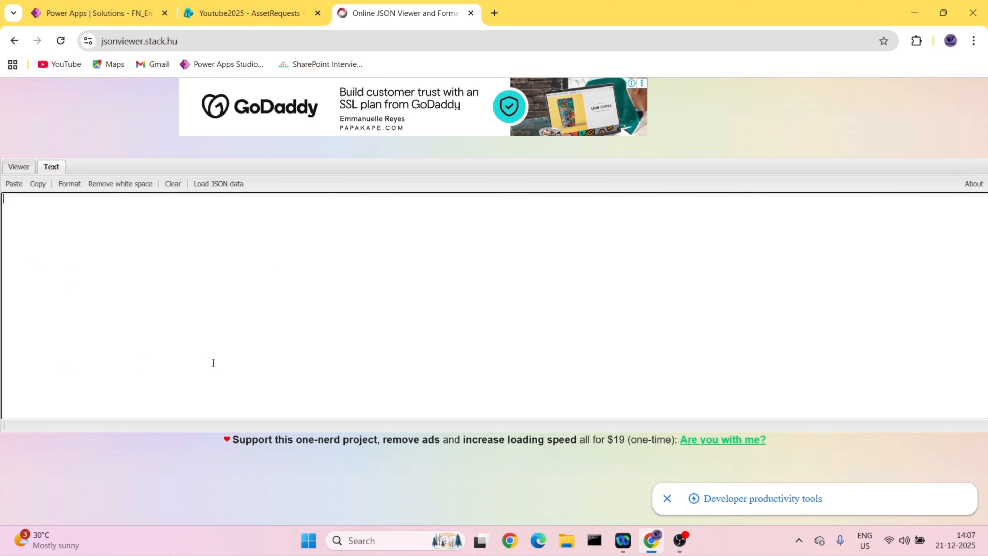
left_click(19, 167)
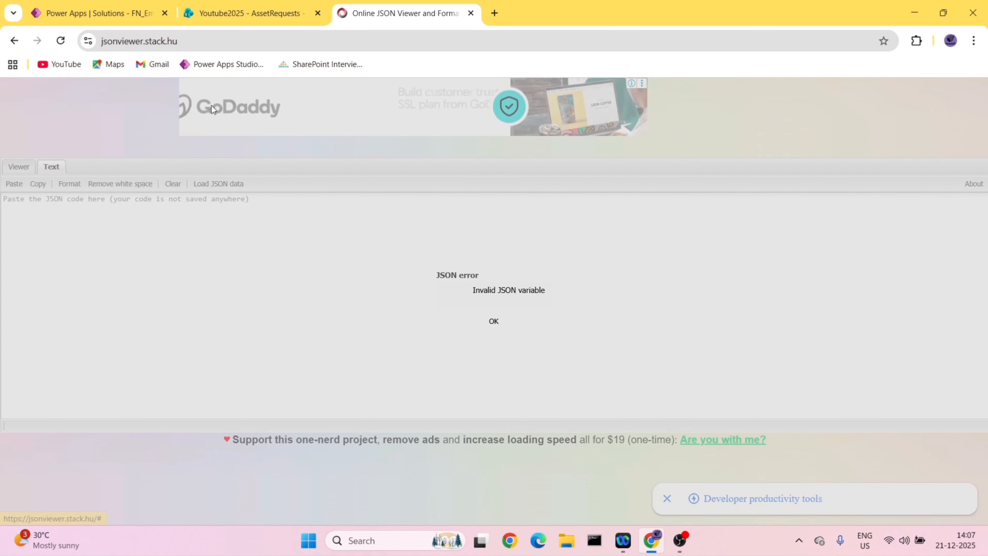
left_click(494, 320)
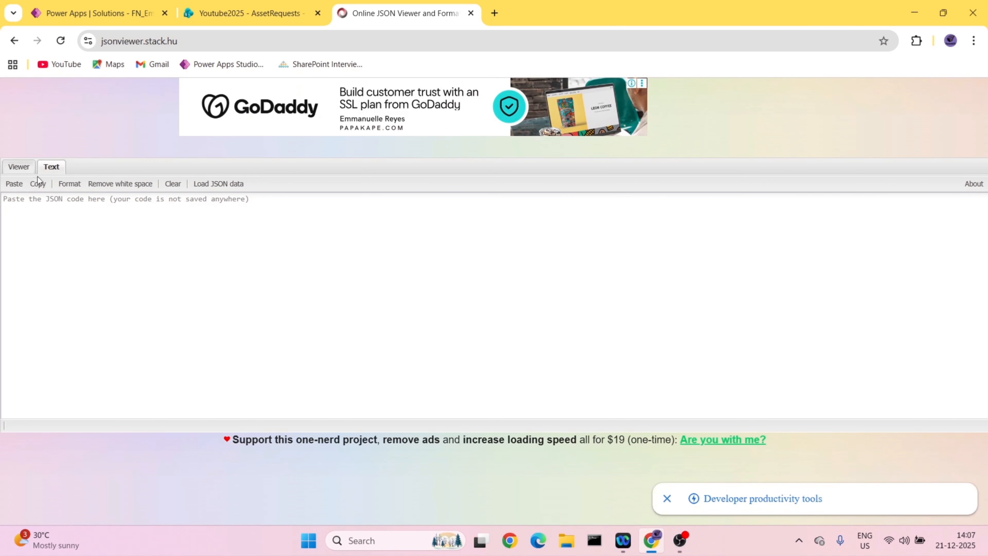
- Open the finished run of the substringof test and copy the output of Compose | Get Item Assets Request
left_click(97, 8)
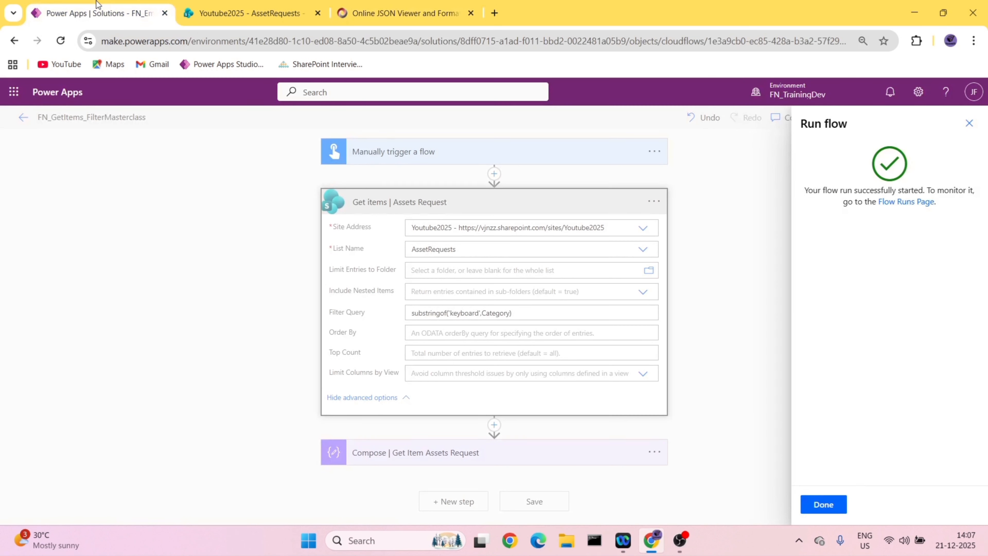
left_click(821, 504)
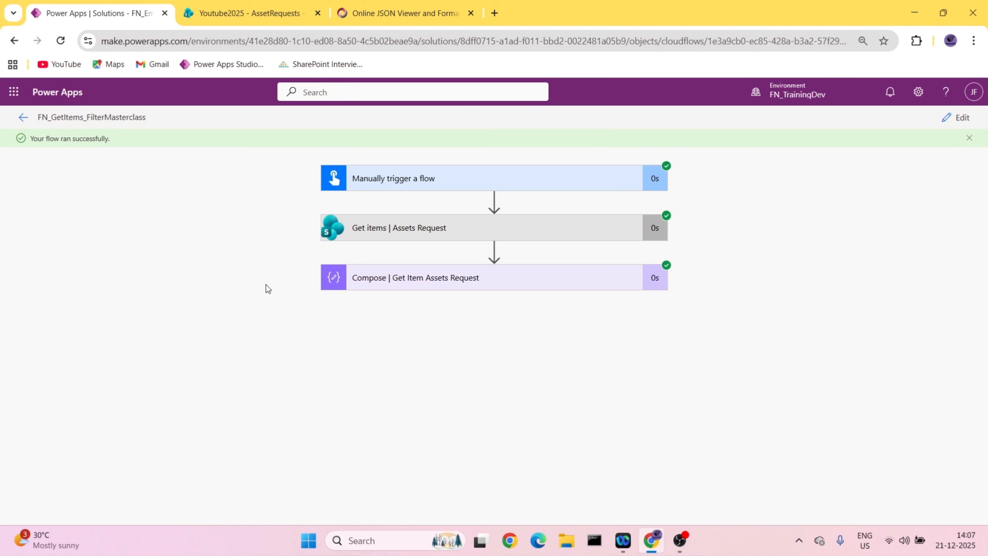
left_click(470, 278)
scroll(471, 278, "down", 3)
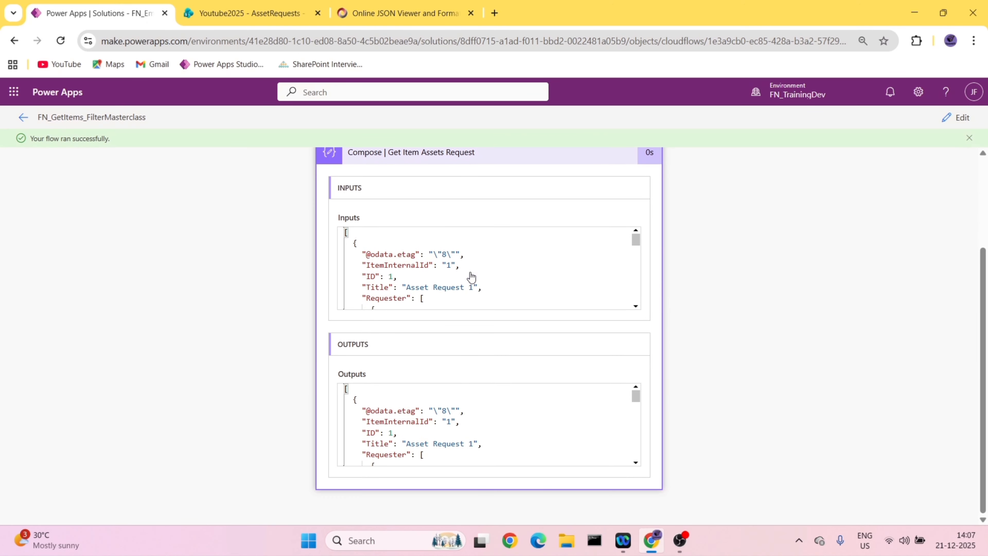
left_click(481, 411)
key("ctrl+a")
key("ctrl+c")
- Paste the copied Compose output into the online JSON viewer's empty text and show it as a tree
left_click(457, 5)
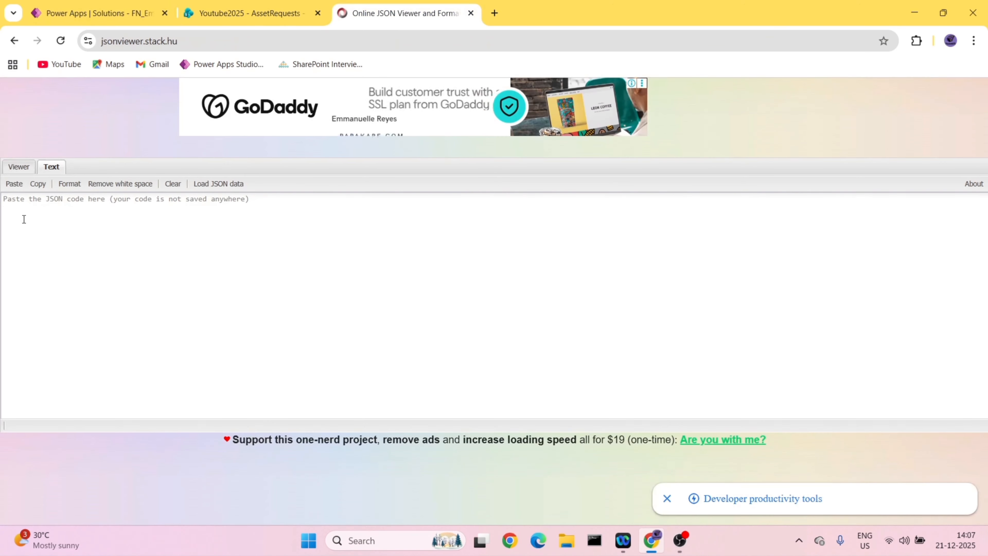
left_click(53, 230)
key("ctrl+v")
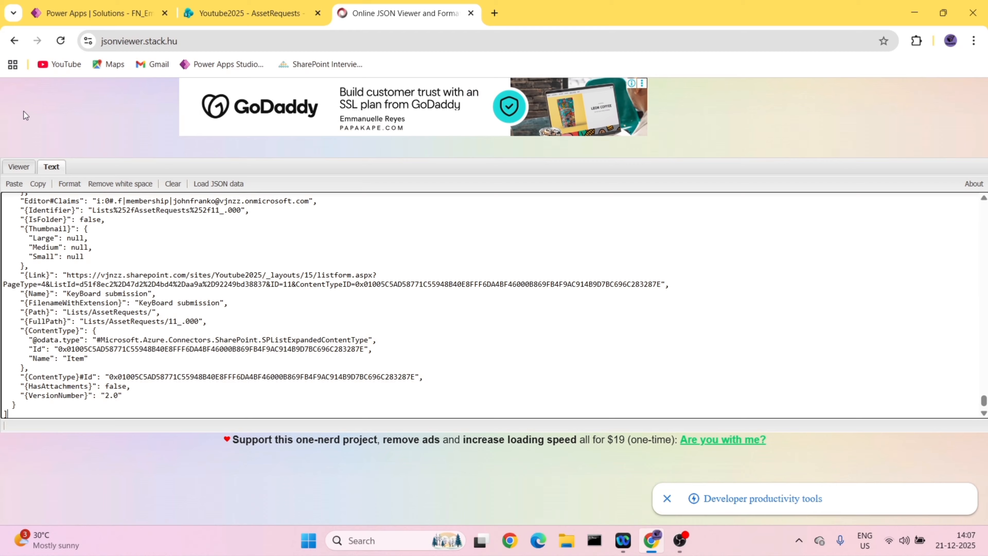
left_click(18, 166)
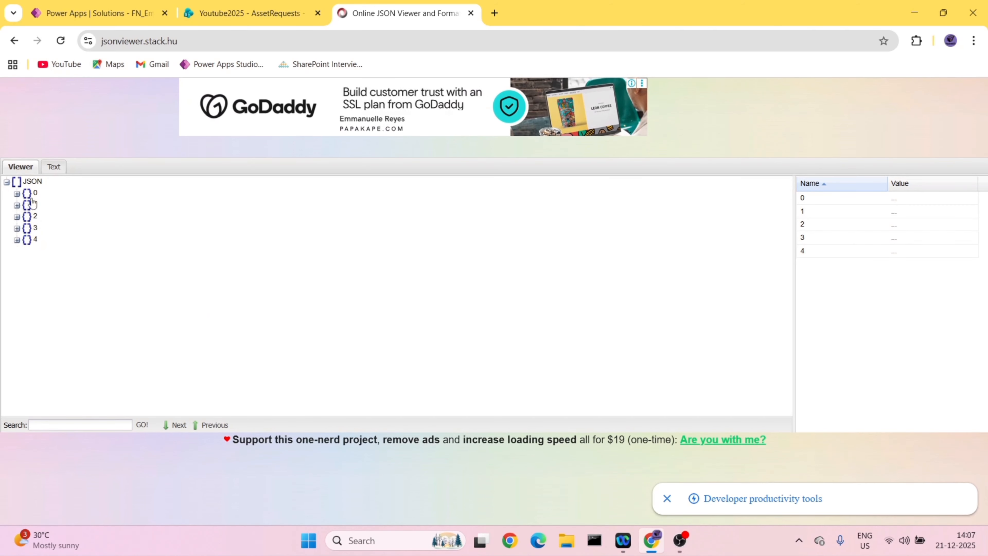
- Examine the first returned item's Category values in the JSON tree and compare them with the AssetRequests list
left_click(16, 193)
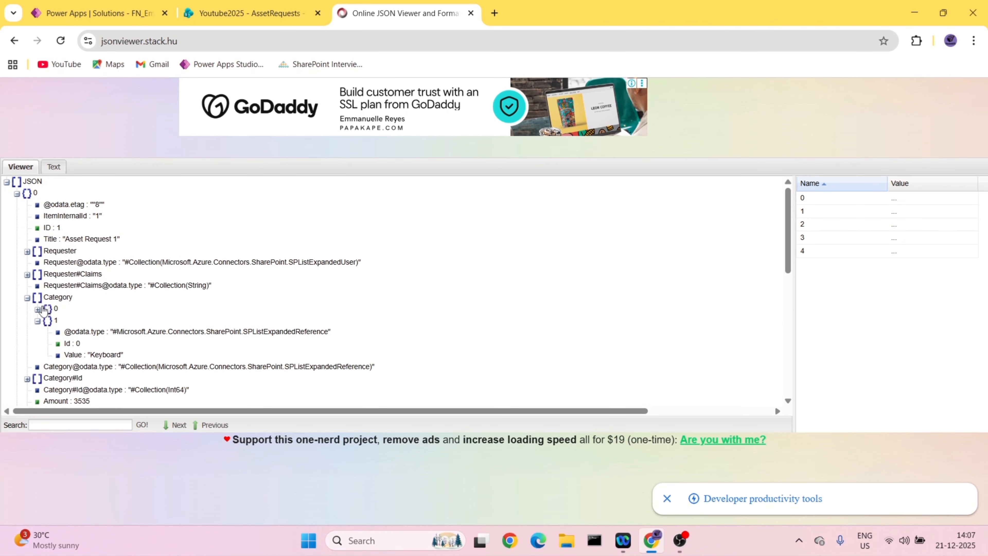
left_click(37, 310)
left_click(37, 309)
left_click(250, 13)
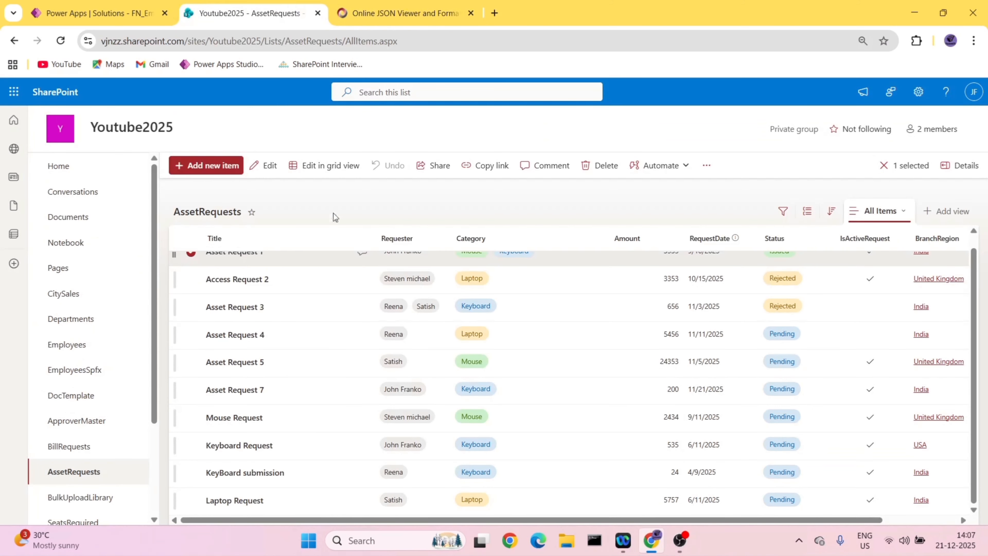
scroll(335, 283, "up", 1)
left_click(407, 5)
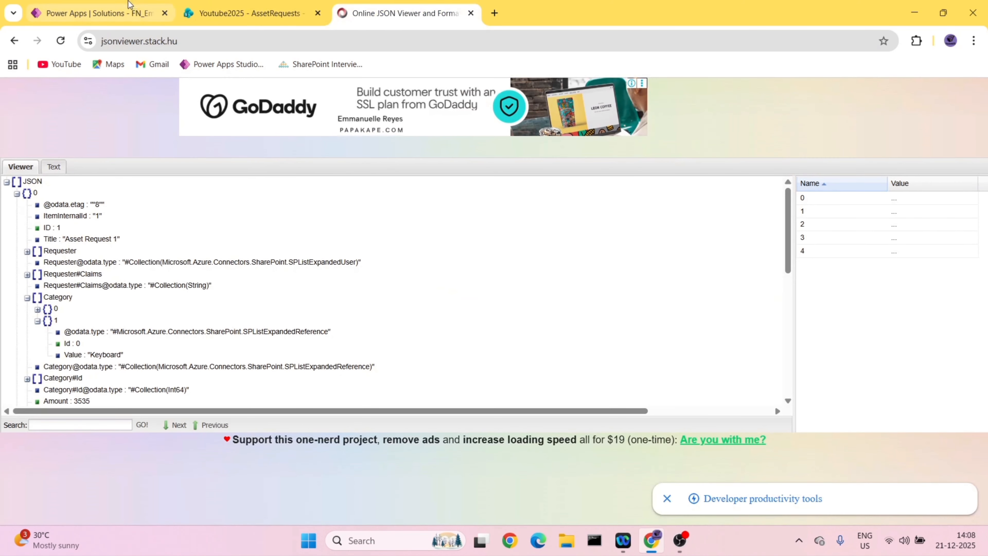
- Reopen the flow for editing, set the Filter Query of Get items | Assets Request to Category eq 'keyboard' and save the flow
left_click(131, 8)
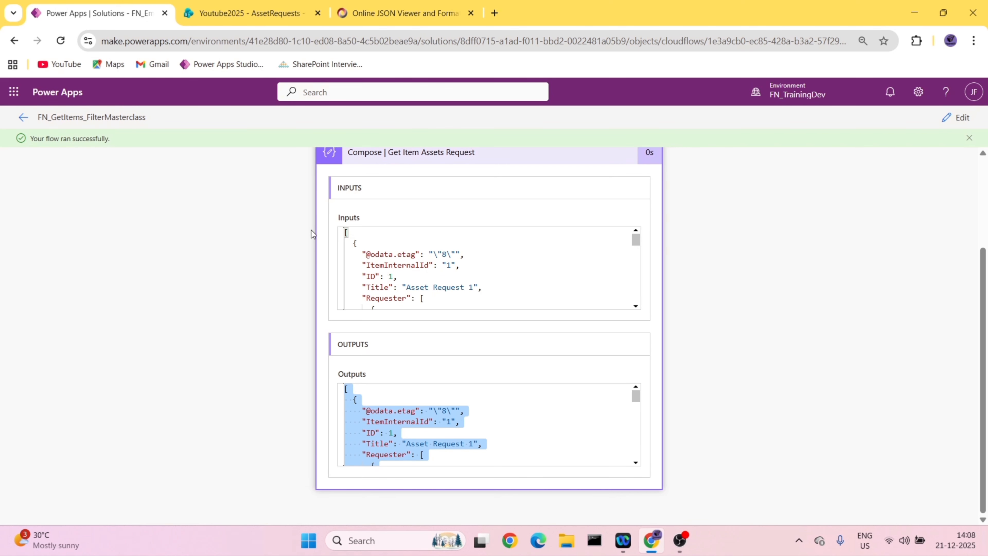
left_click(959, 117)
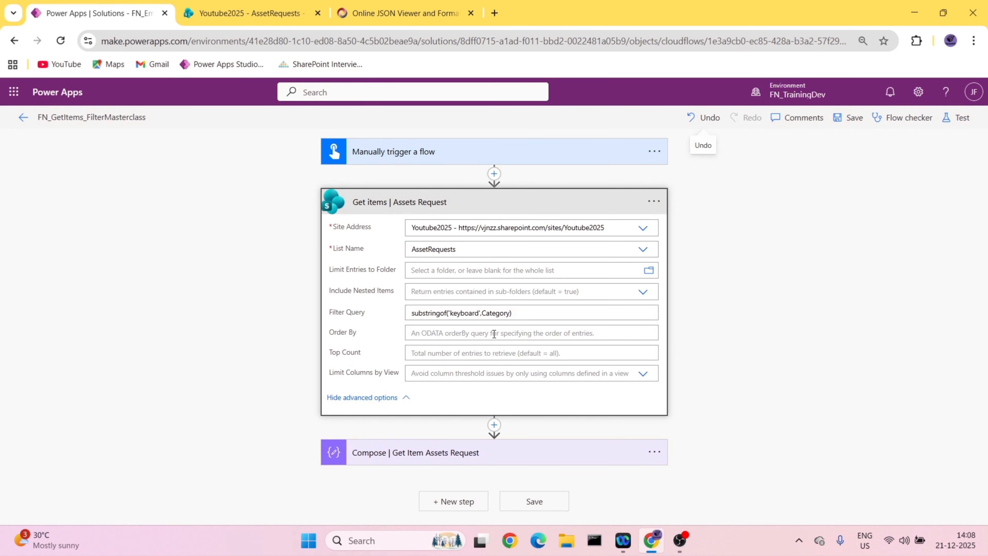
left_click_drag(514, 316, 355, 311)
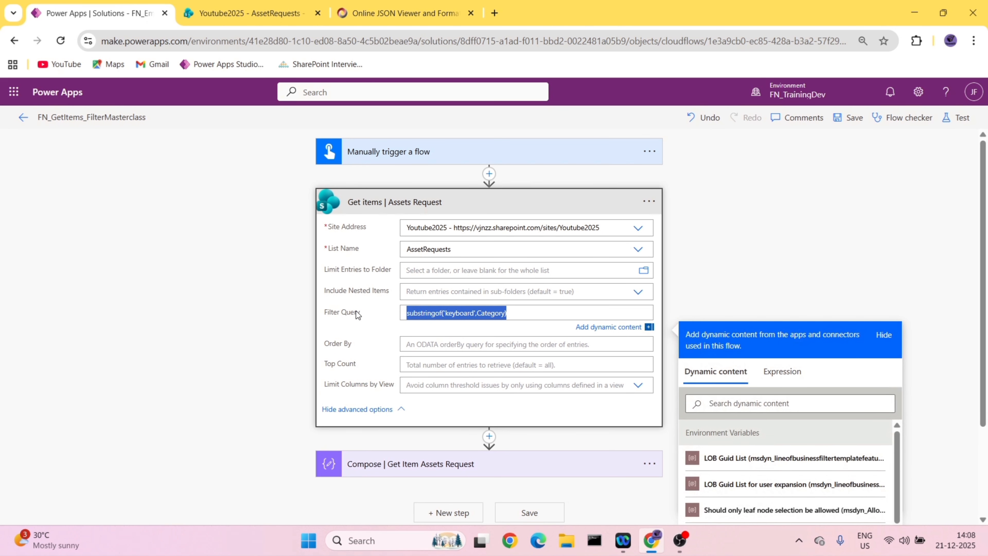
key("BackSpace")
type("Catef")
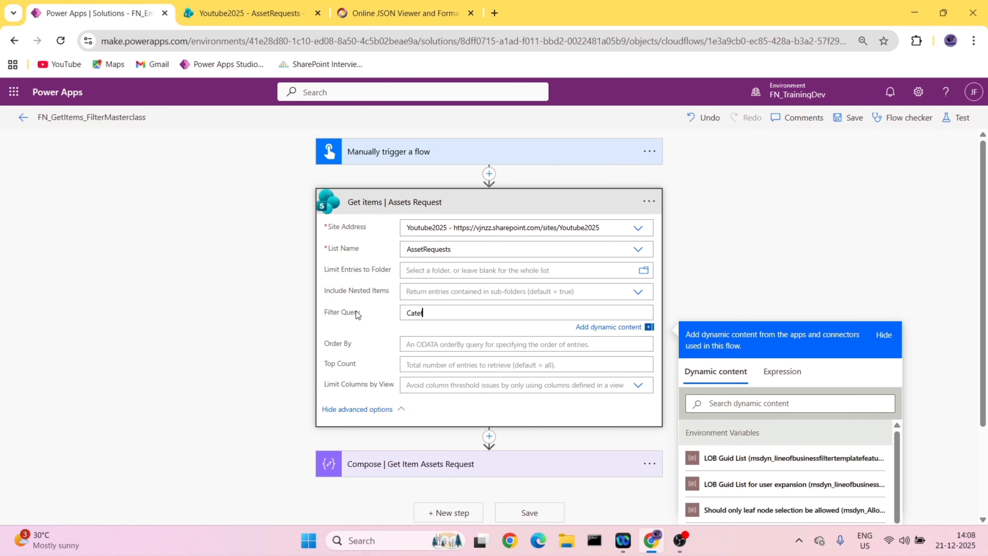
key("BackSpace")
type("gory eq 'keyboard'")
left_click(848, 117)
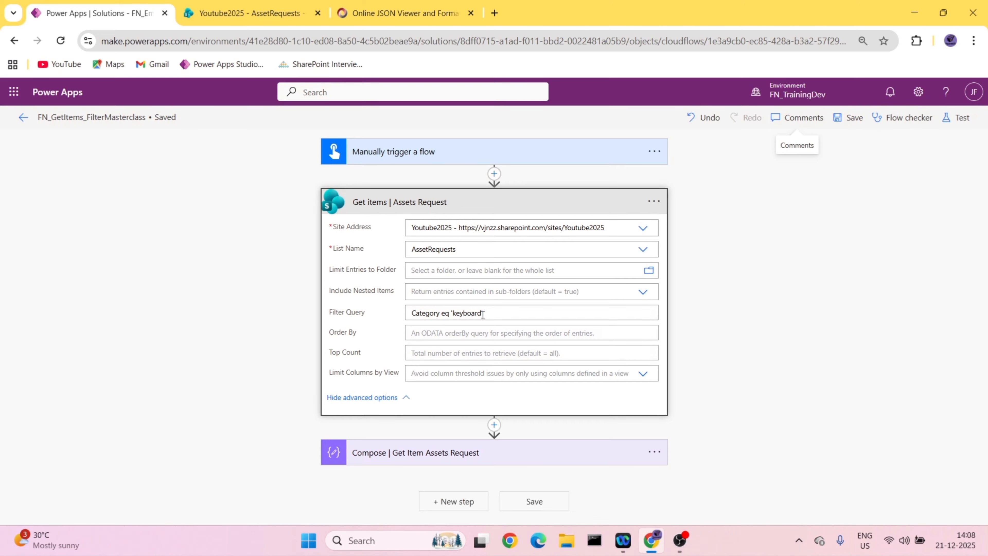
- Check the Category values in the AssetRequests list and run the flow as a manual test with the eq filter
left_click(235, 14)
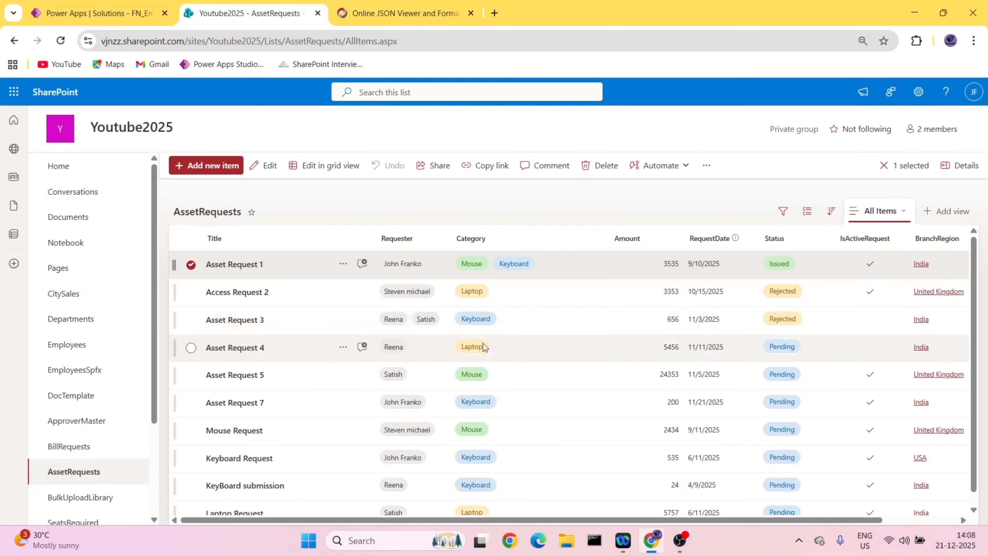
left_click(104, 6)
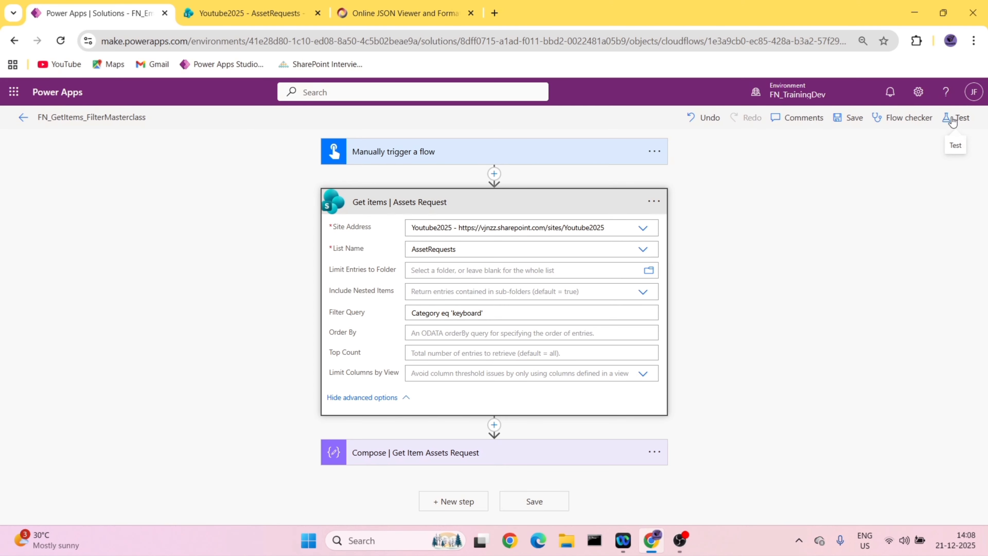
left_click(973, 117)
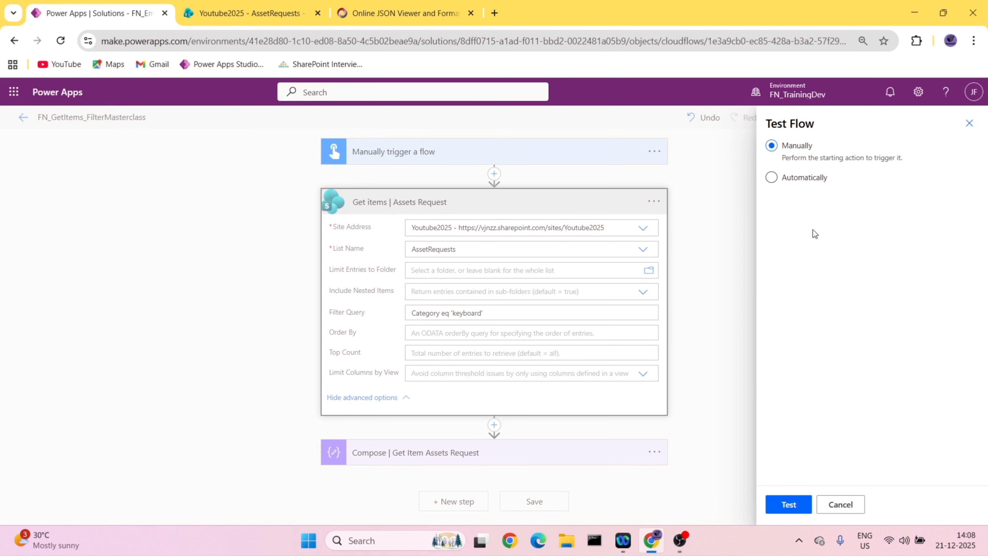
left_click(788, 504)
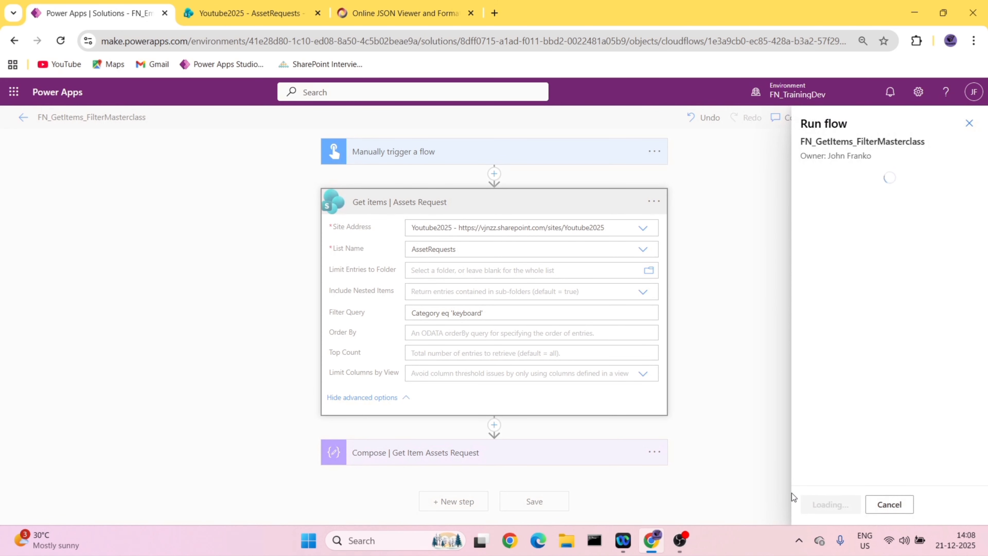
left_click(825, 504)
left_click(834, 505)
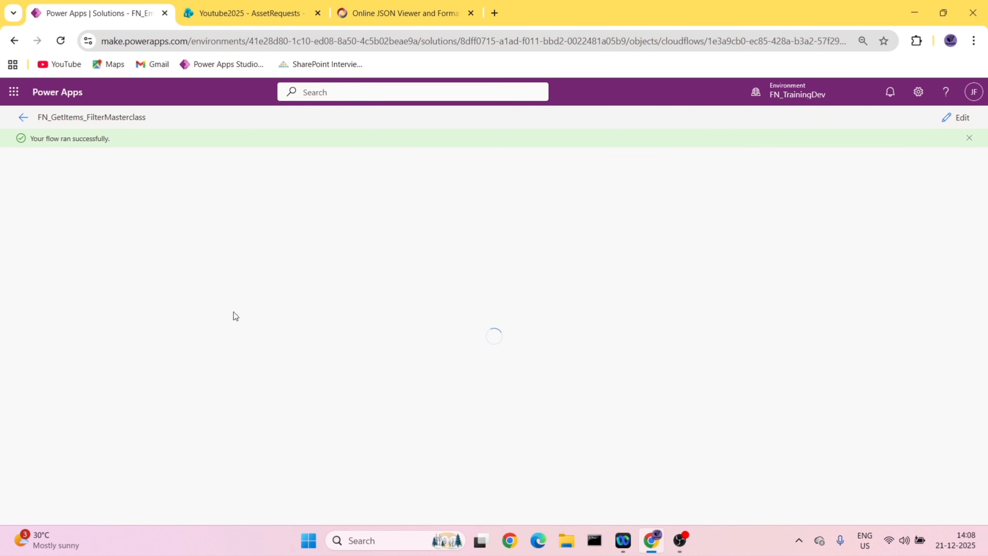
- Copy the output of Compose | Get Item Assets Request from the eq filter's run
left_click(424, 284)
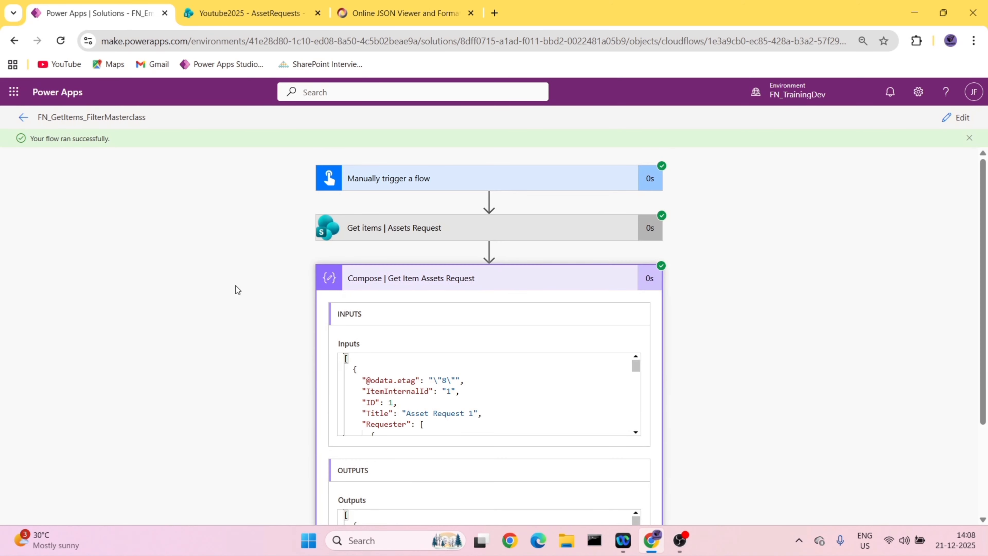
scroll(408, 396, "down", 3)
scroll(459, 488, "down", 3)
left_click(498, 440)
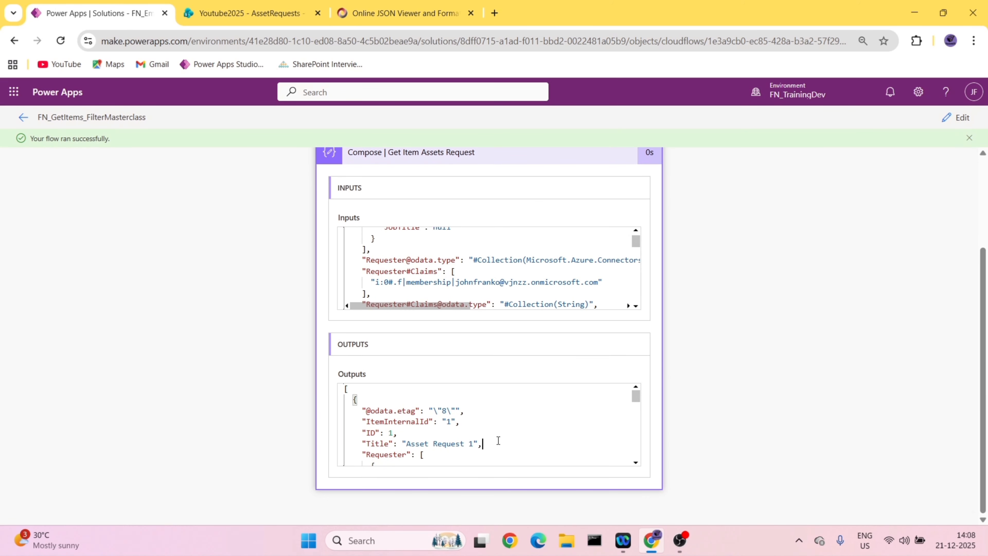
key("ctrl+a")
- Replace the old JSON in the online JSON viewer with the eq run's output and show it as a tree
left_click(383, 13)
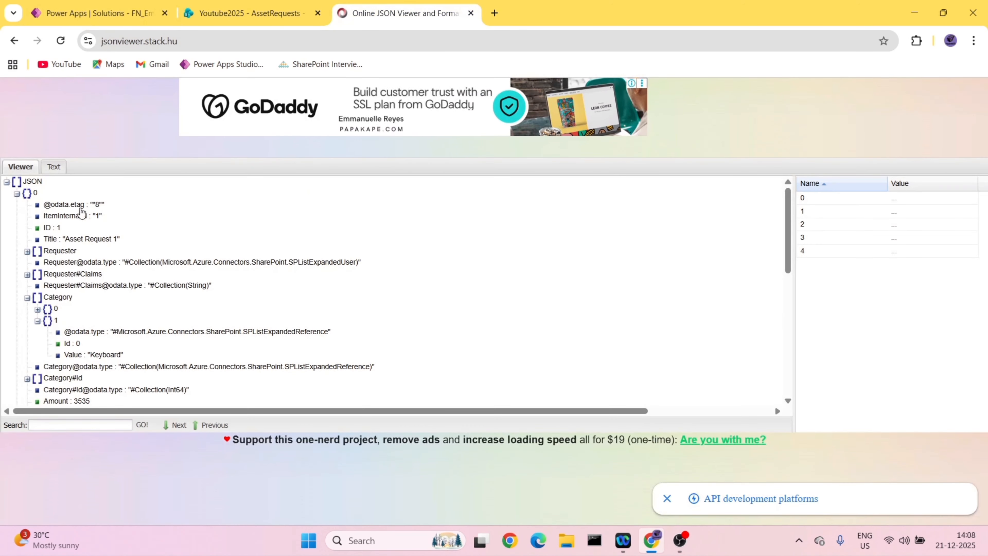
left_click(52, 167)
left_click(239, 359)
key("ctrl+a")
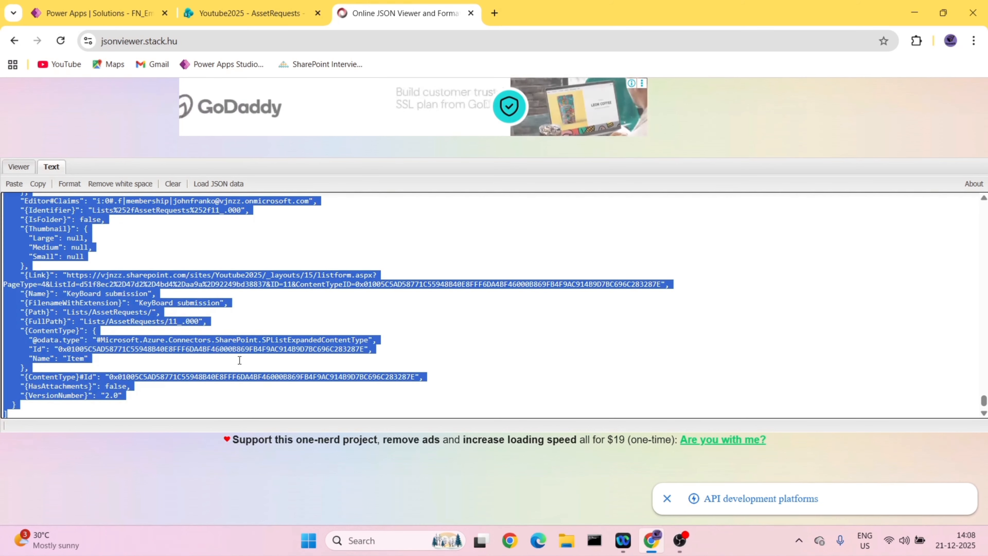
key("Delete")
key("ctrl+v")
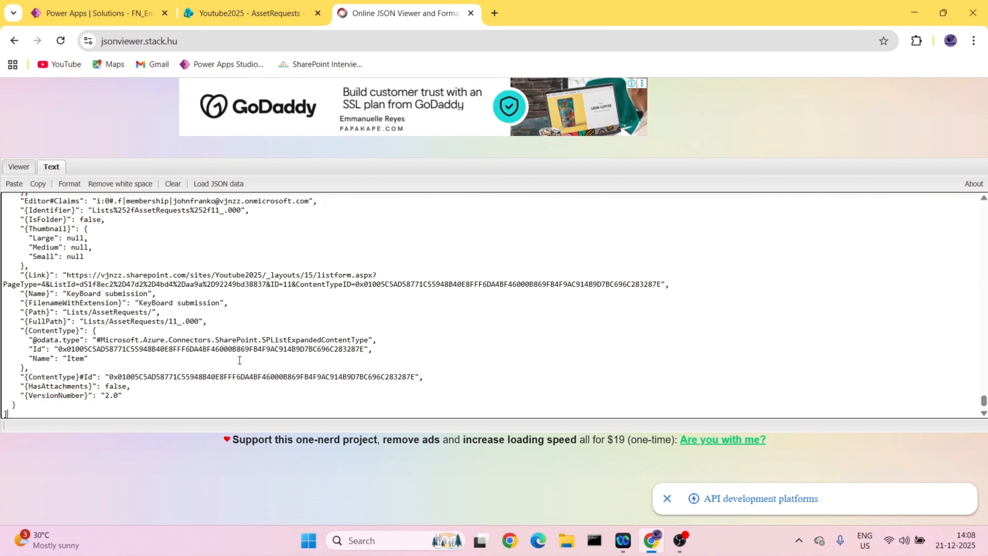
left_click(21, 167)
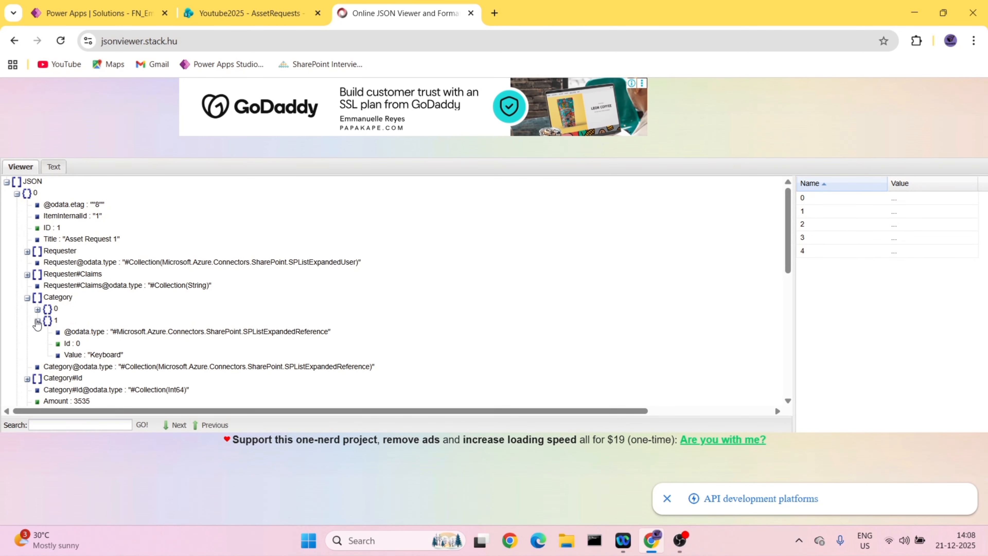
- Examine the Category values of the first item in the eq run's JSON tree, and collapse that item
scroll(58, 327, "down", 2)
scroll(60, 328, "up", 5)
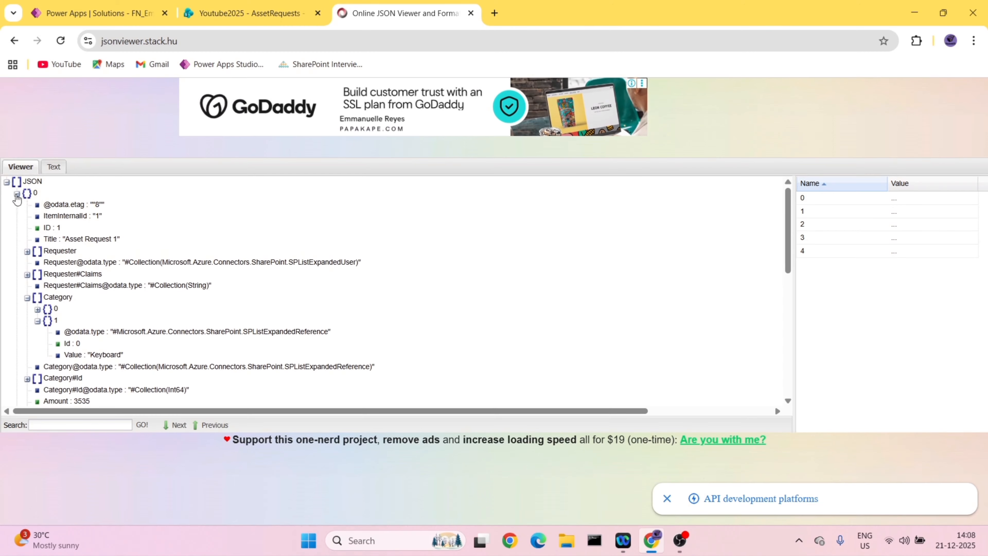
left_click(17, 193)
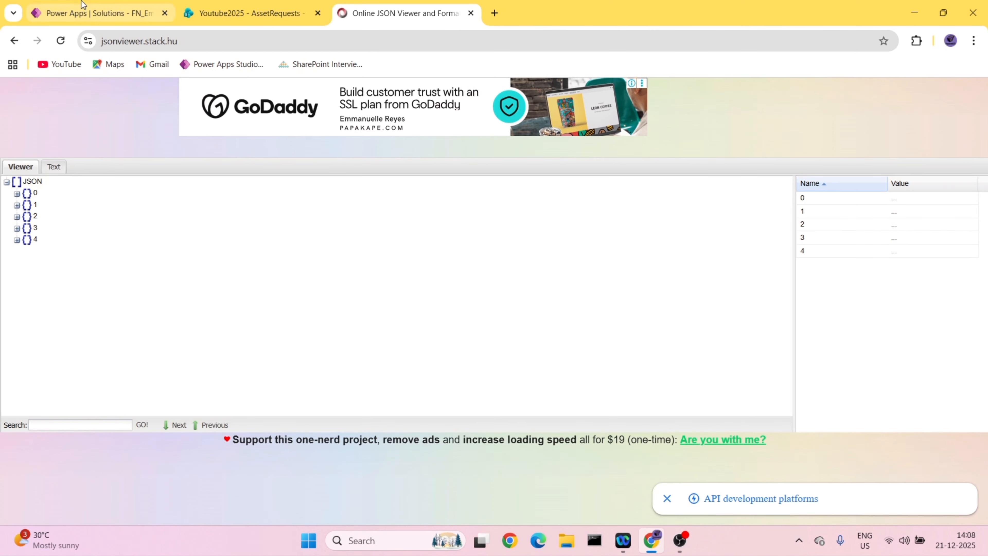
- Reopen the flow for editing and change the Filter Query of Get items | Assets Request to Category ne 'keyboard'
left_click(97, 13)
left_click(249, 13)
left_click(117, 16)
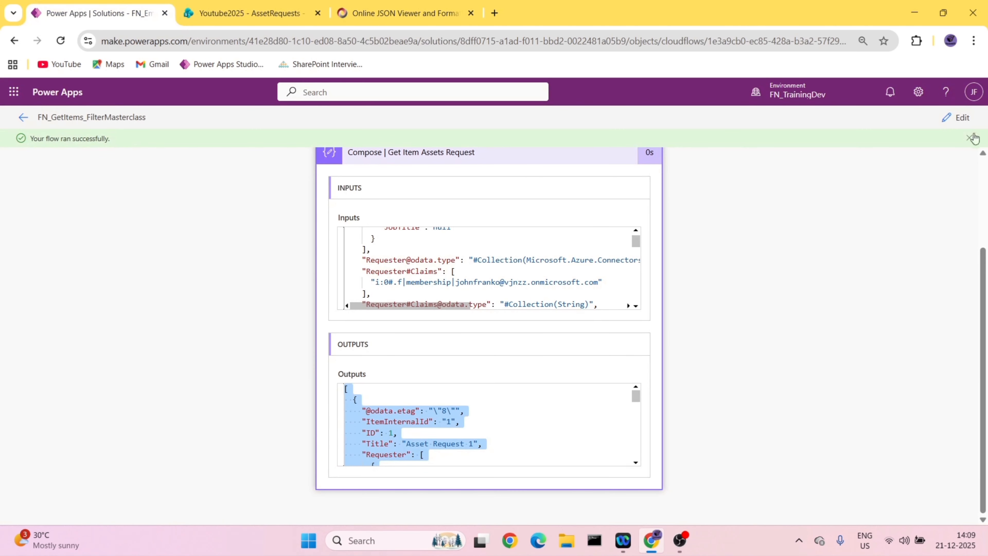
left_click(957, 117)
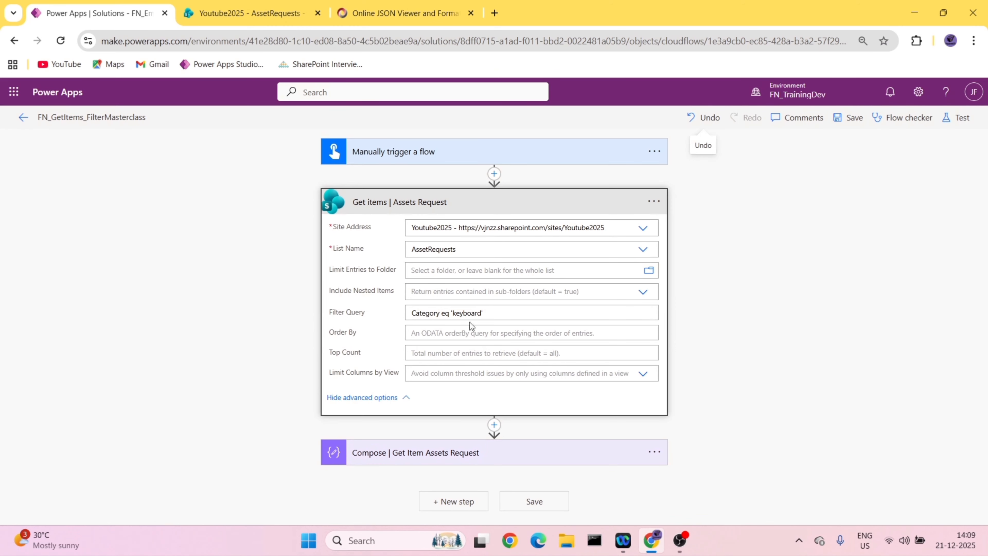
left_click(450, 312)
key("BackSpace")
key("BackSpace")
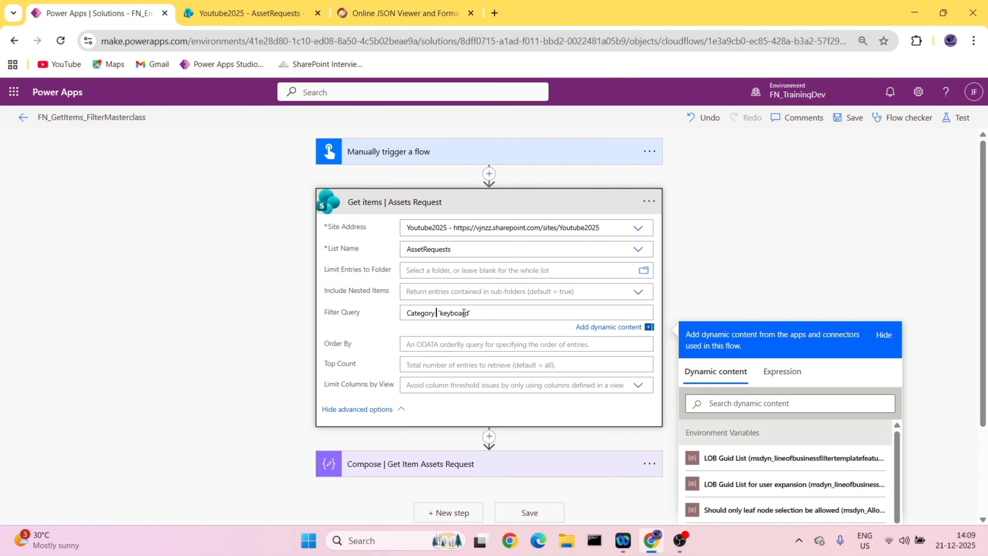
type("ne")
- Compare the ne filter with the AssetRequests list to see which items have a Category other than Keyboard
key("ctrl+Tab")
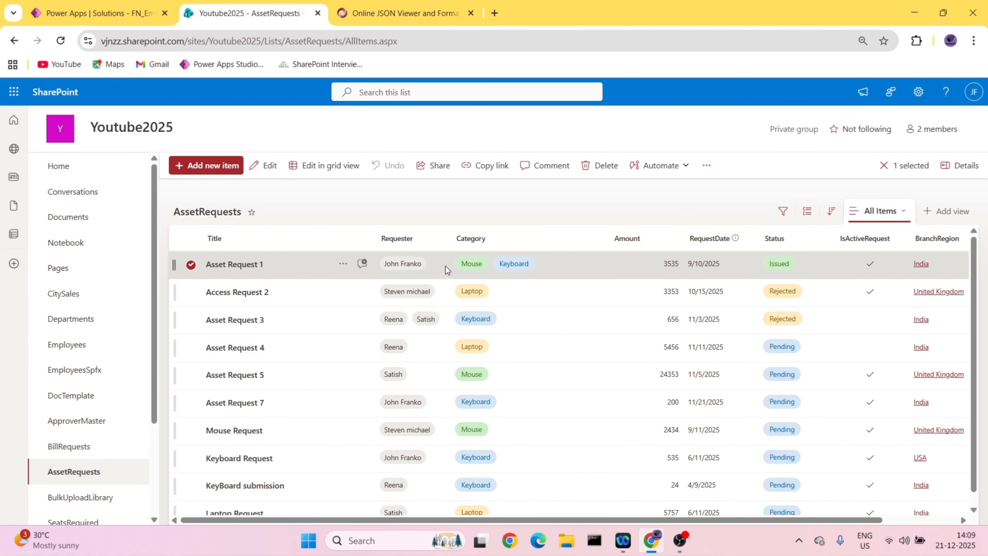
left_click(93, 19)
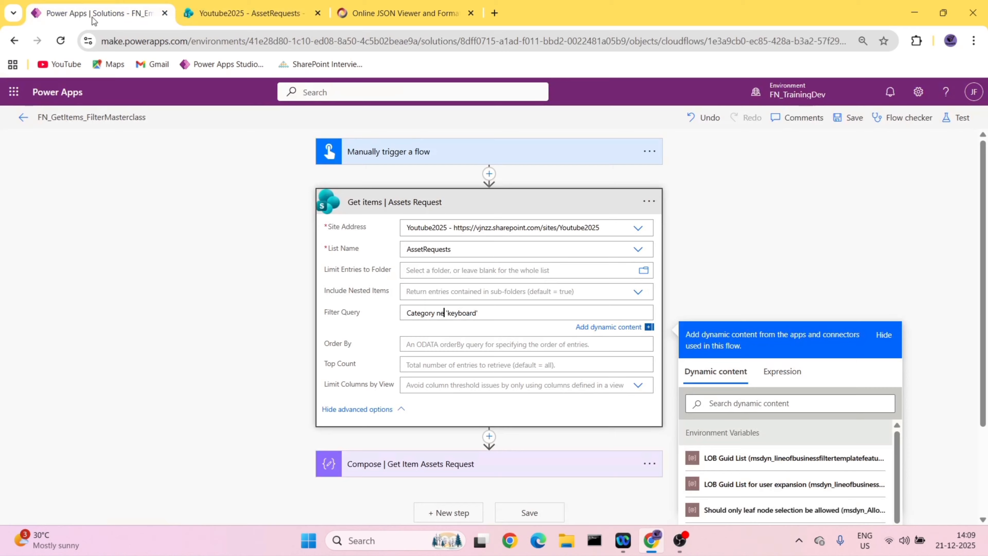
left_click(307, 6)
left_click(102, 4)
left_click(200, 4)
left_click(86, 6)
- Save the flow and run a manual test with the ne filter
left_click(849, 117)
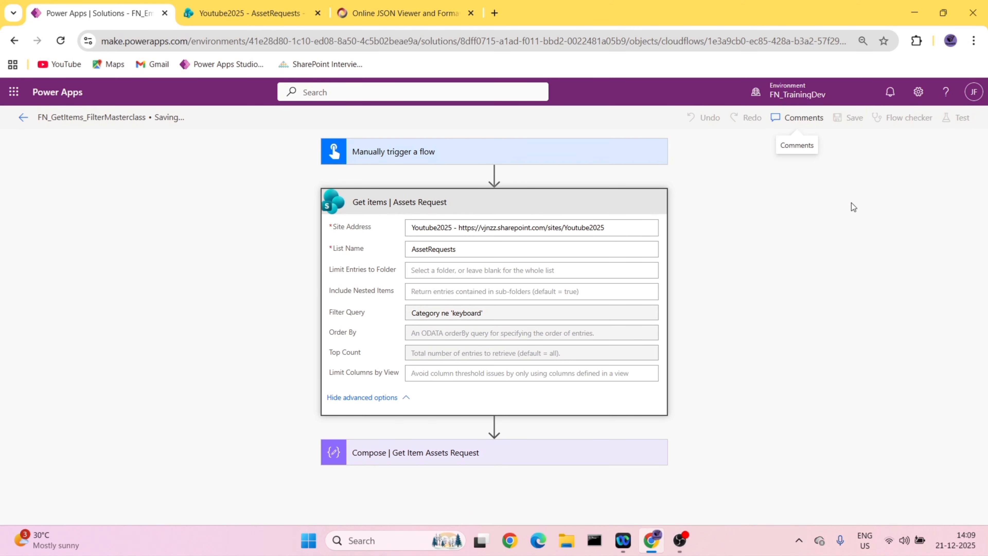
left_click(957, 117)
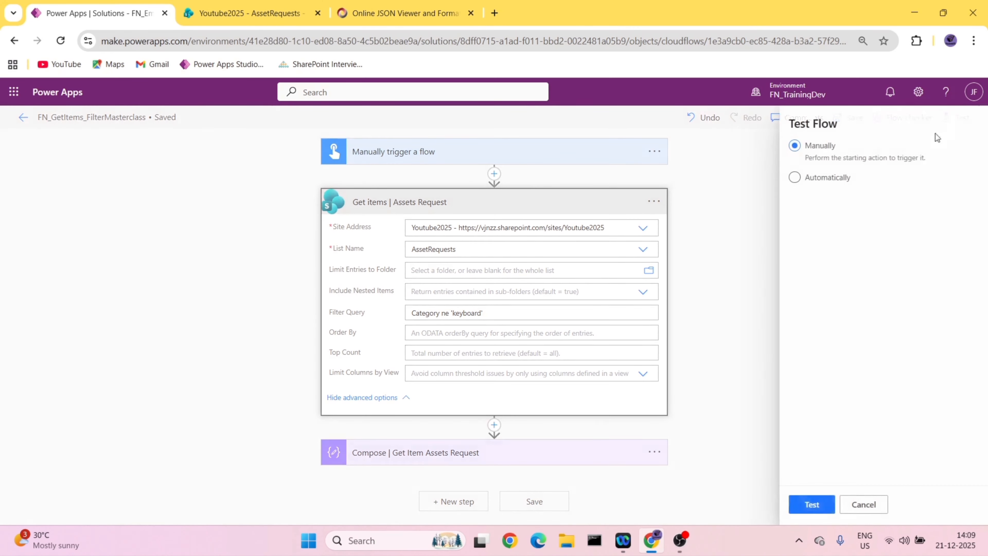
left_click(792, 505)
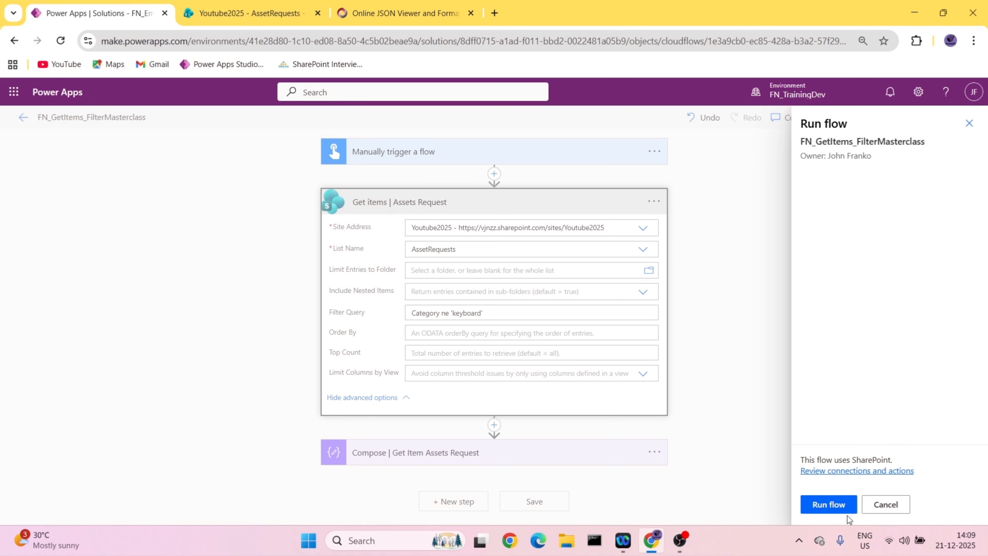
left_click(842, 503)
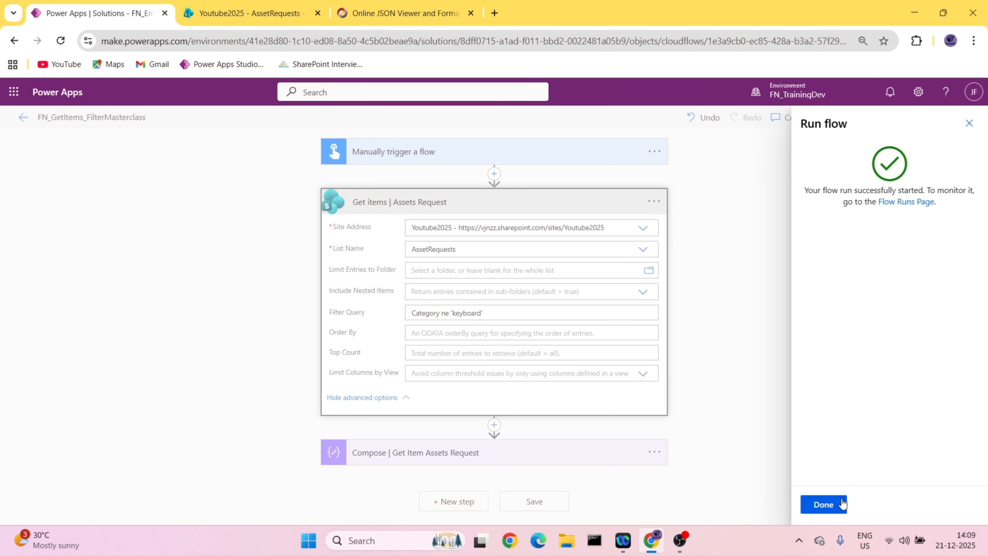
left_click(822, 505)
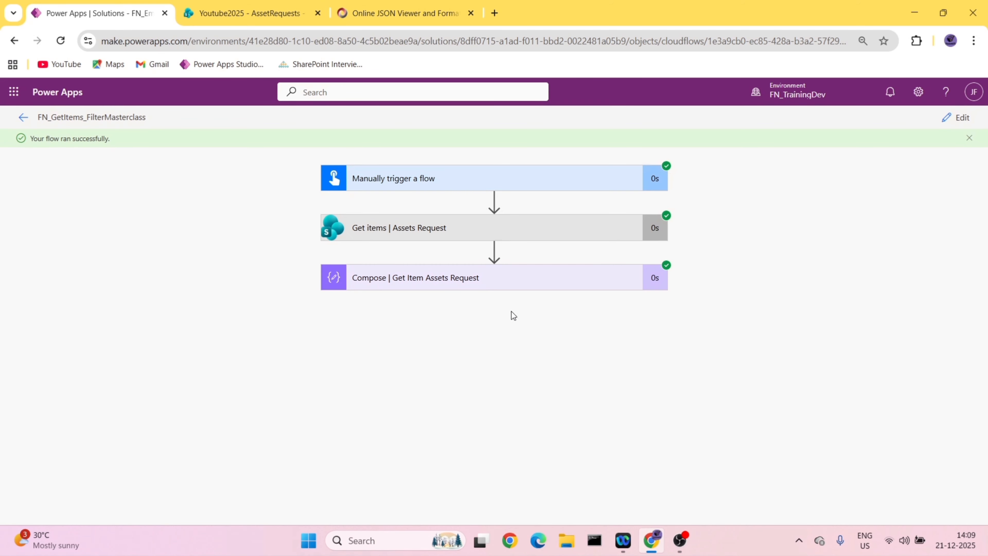
- Open the run details of Compose | Get Item Assets Request and copy its entire output
left_click(508, 285)
scroll(530, 301, "down", 3)
left_click(486, 425)
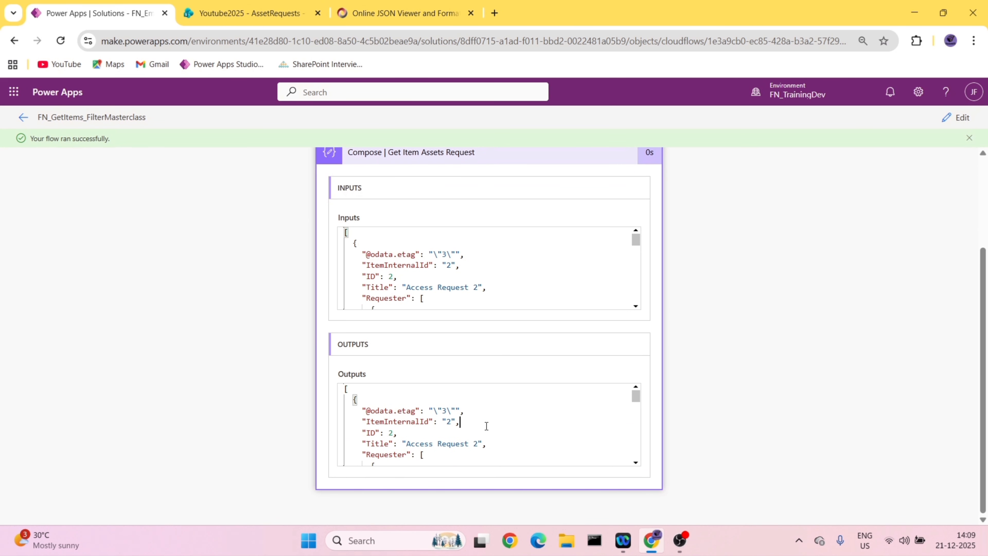
key("ctrl+a")
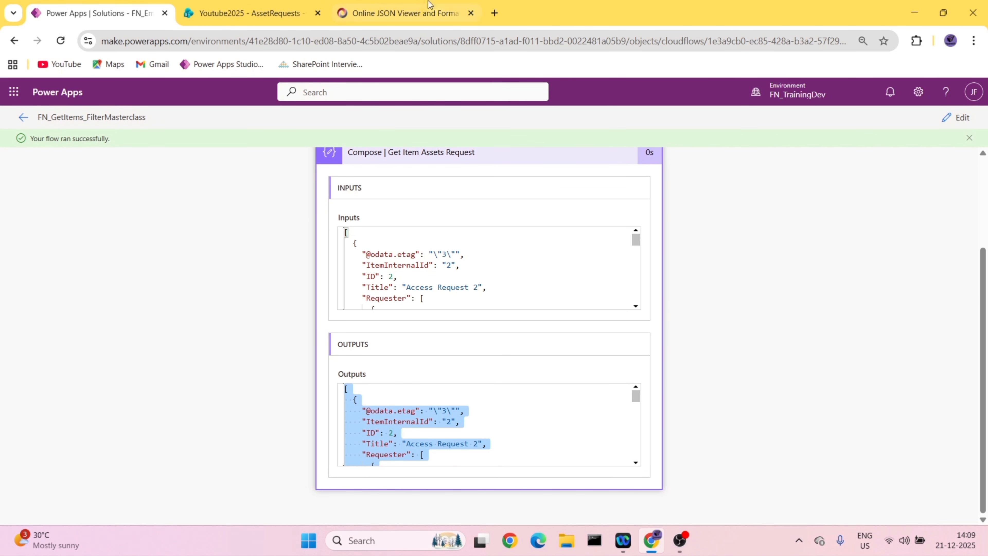
- Replace the old JSON in the online JSON viewer with the ne run's output, format it and show it as a tree
left_click(432, 8)
left_click(58, 167)
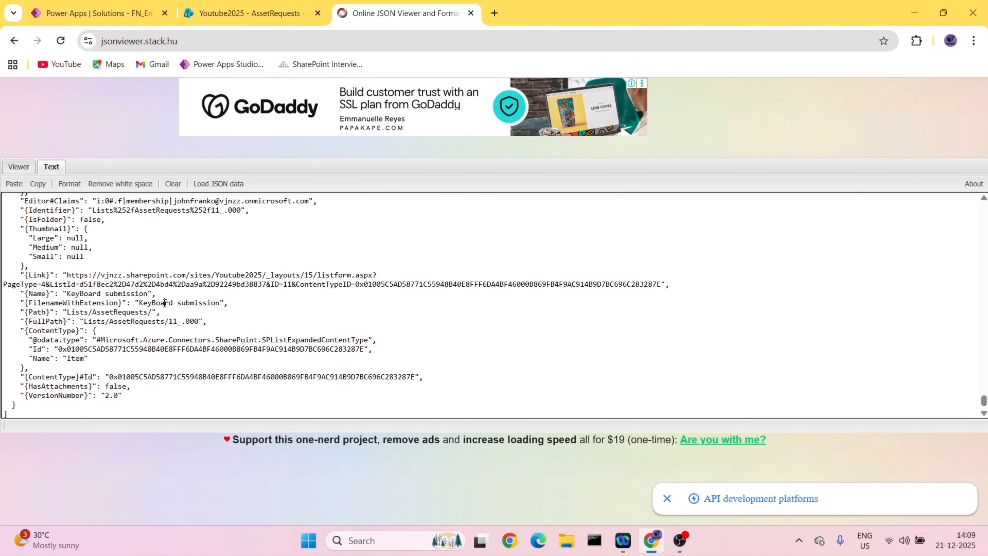
key("ctrl+a")
key("Delete")
key("ctrl+v")
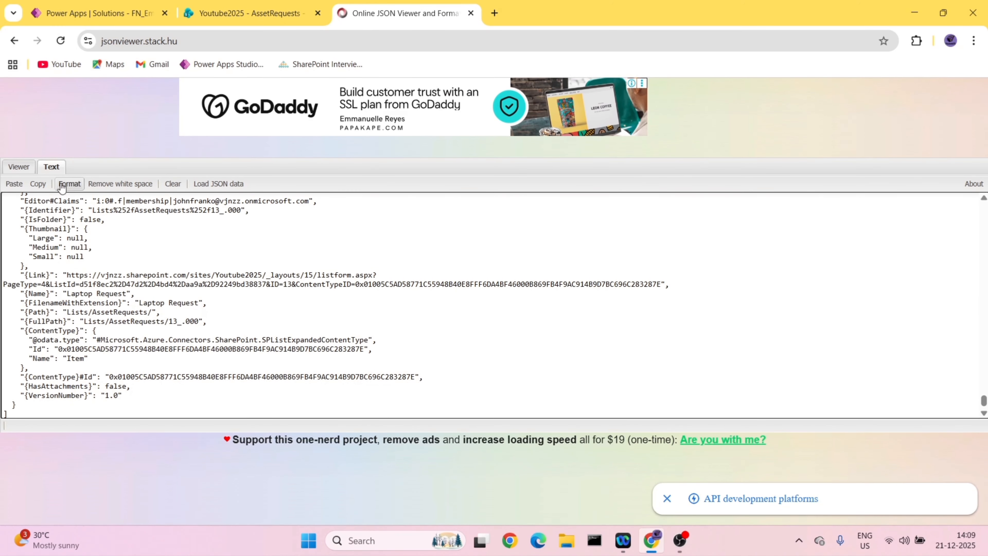
left_click(69, 183)
scroll(983, 361, "up", 4)
scroll(983, 361, "up", 10)
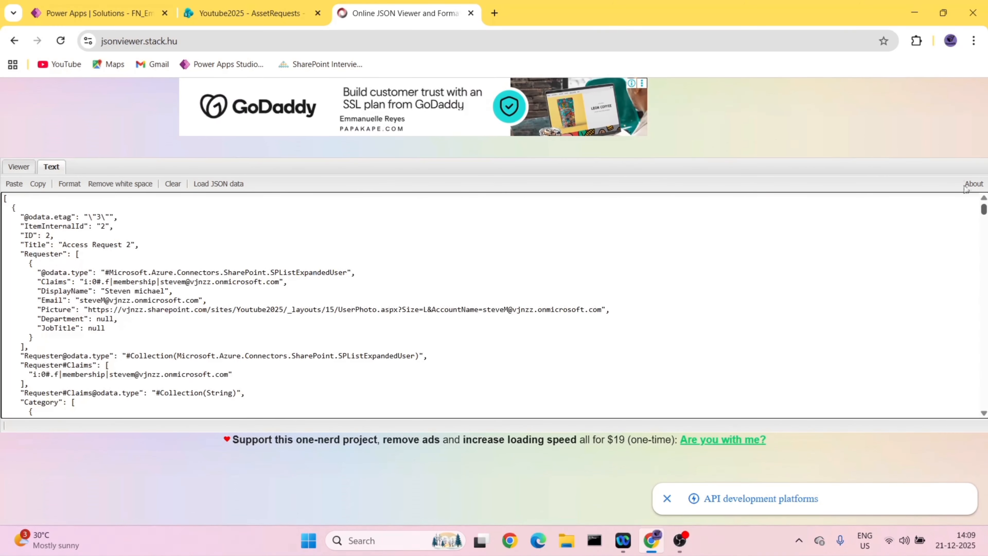
left_click(27, 169)
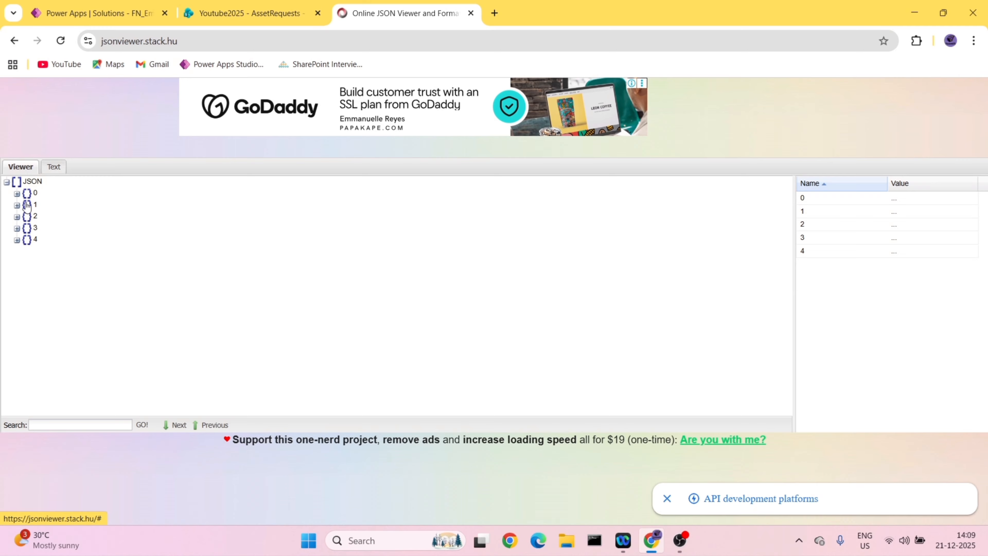
- Examine the first item's Category in the ne run's JSON tree and compare it with the AssetRequests list
left_click(17, 193)
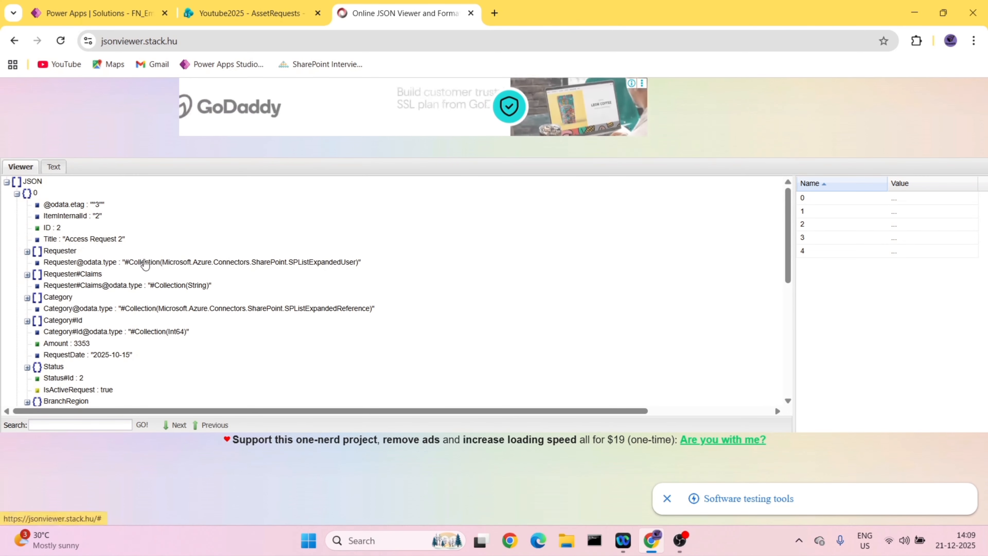
scroll(87, 251, "down", 1)
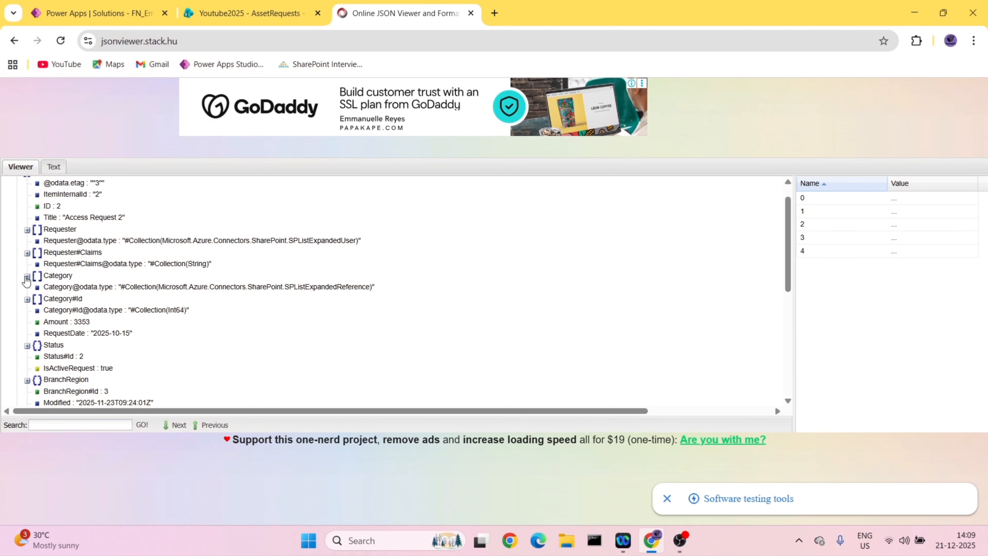
left_click(27, 276)
left_click(294, 12)
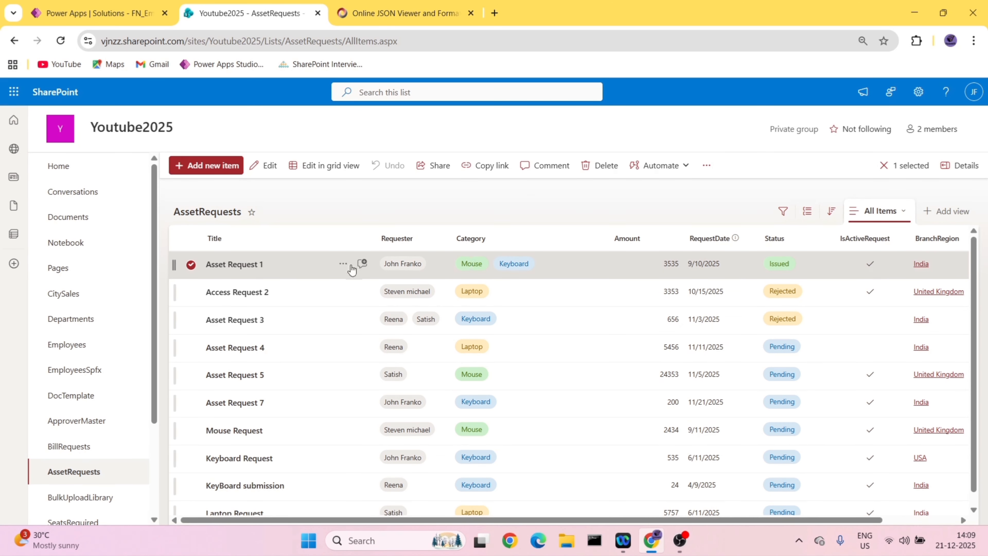
left_click(383, 12)
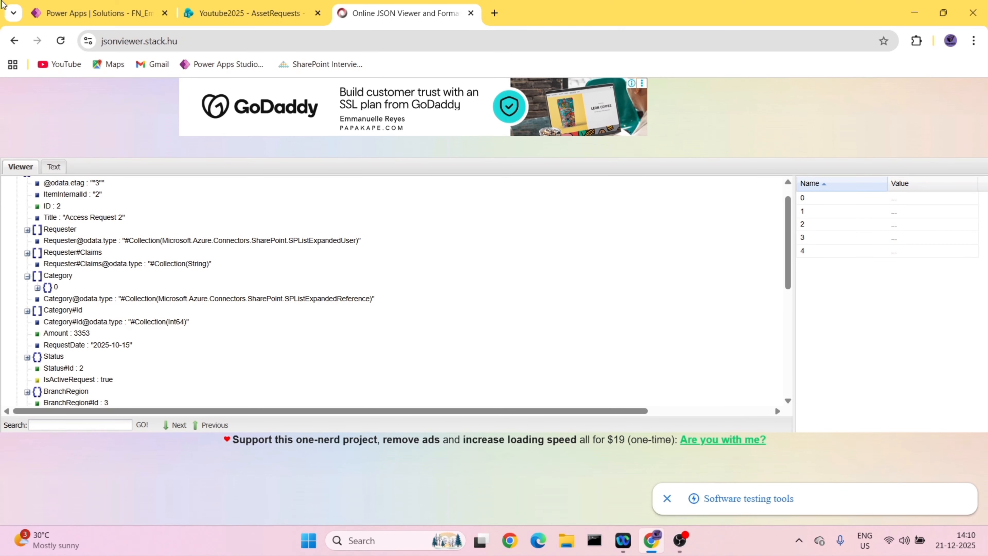
left_click(72, 7)
left_click(398, 14)
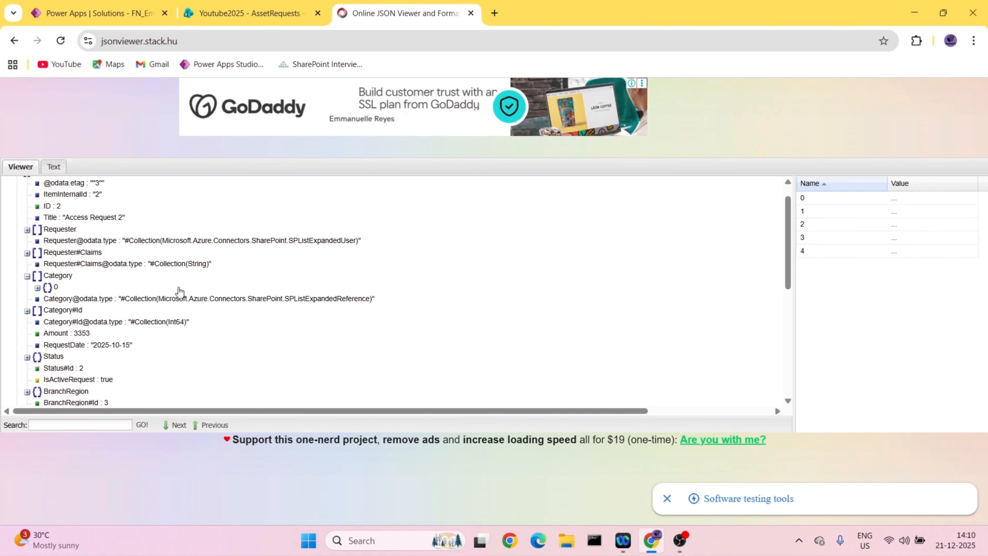
left_click(102, 7)
left_click(374, 13)
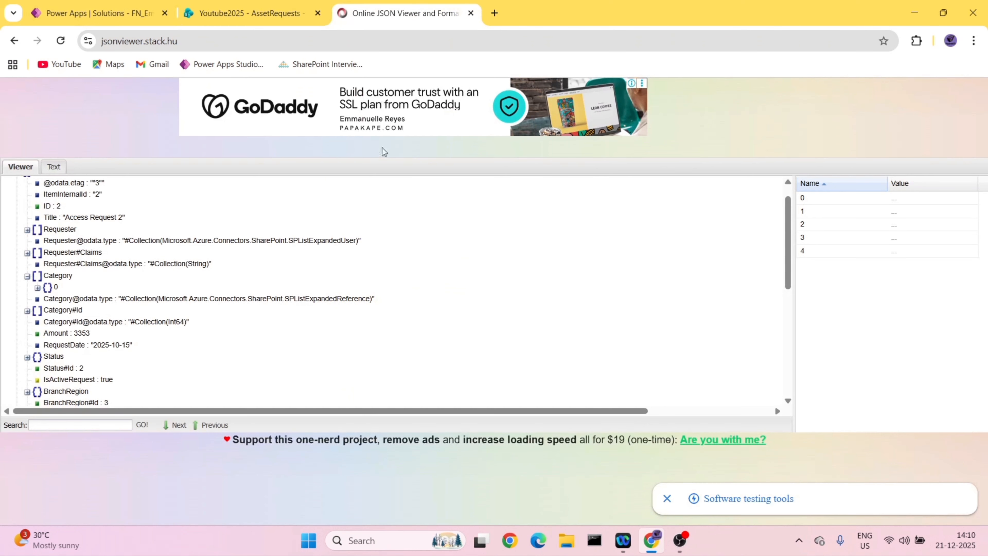
scroll(99, 245, "up", 1)
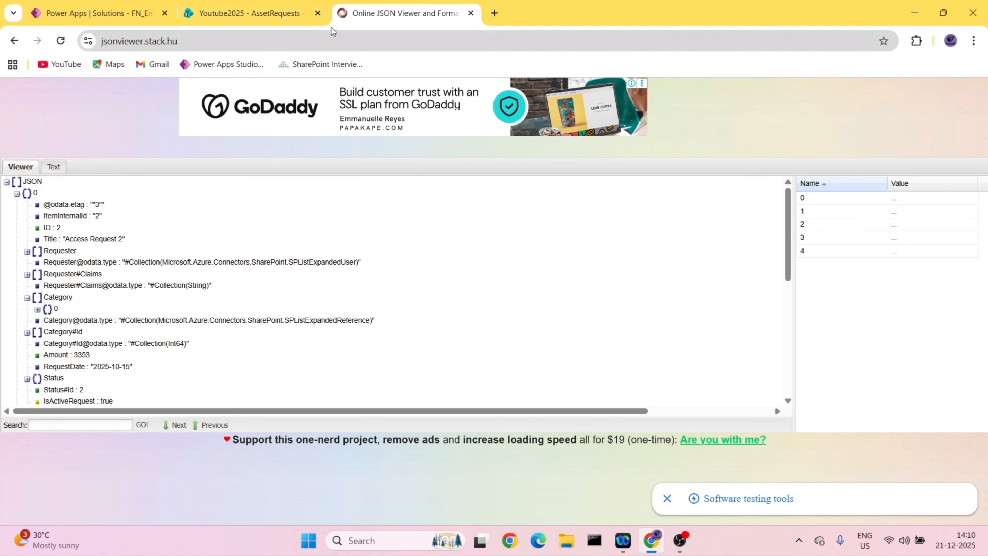
- Collapse the first item in the JSON tree and check the returned items against the AssetRequests list
left_click(270, 7)
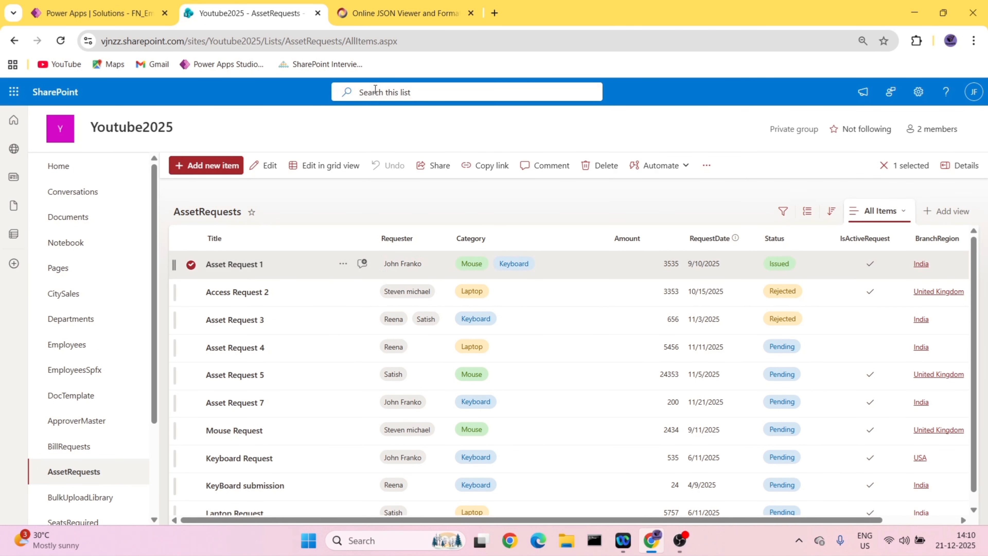
left_click(431, 10)
left_click(17, 194)
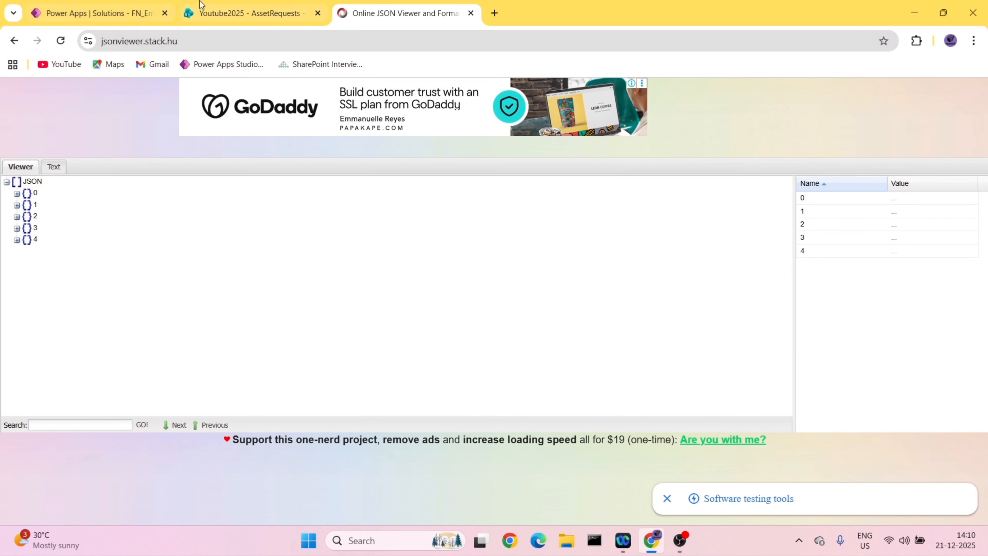
key("ctrl+shift+Tab")
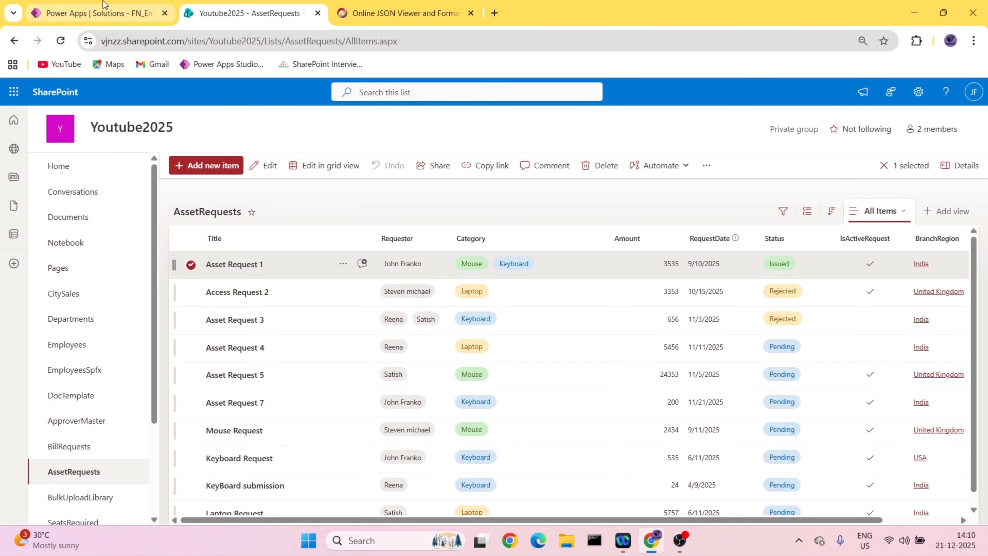
- Reopen the flow for editing and show the advanced options of Get items | Assets Request
left_click(105, 11)
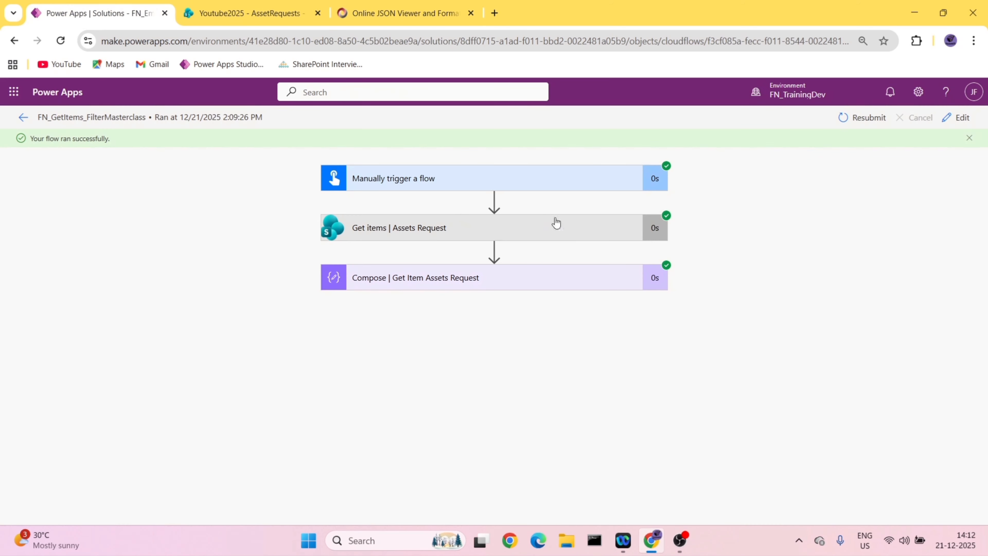
left_click(587, 229)
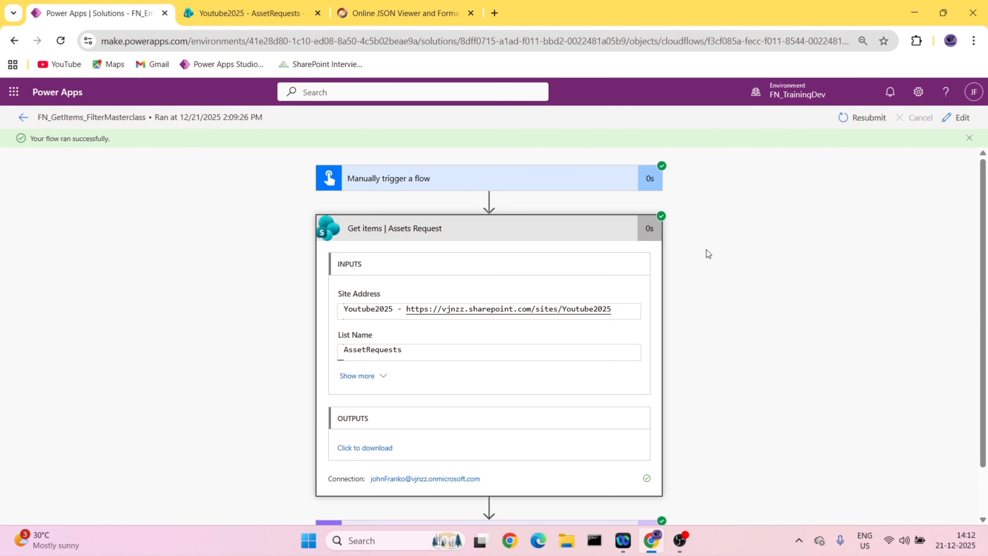
left_click(957, 118)
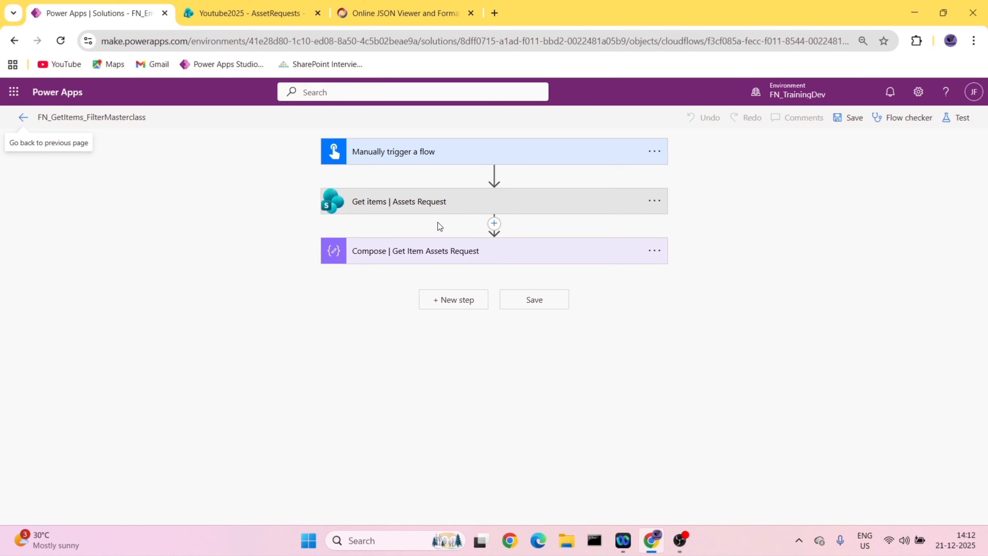
left_click(442, 209)
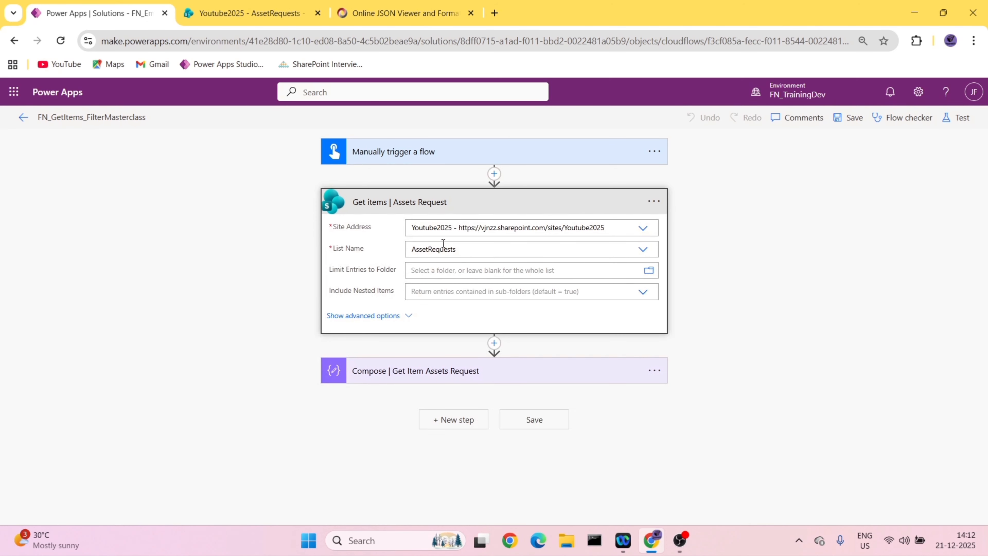
left_click(404, 316)
- Replace the Filter Query of Get items | Assets Request with Category eq 'keyboard'
left_click_drag(510, 313, 406, 306)
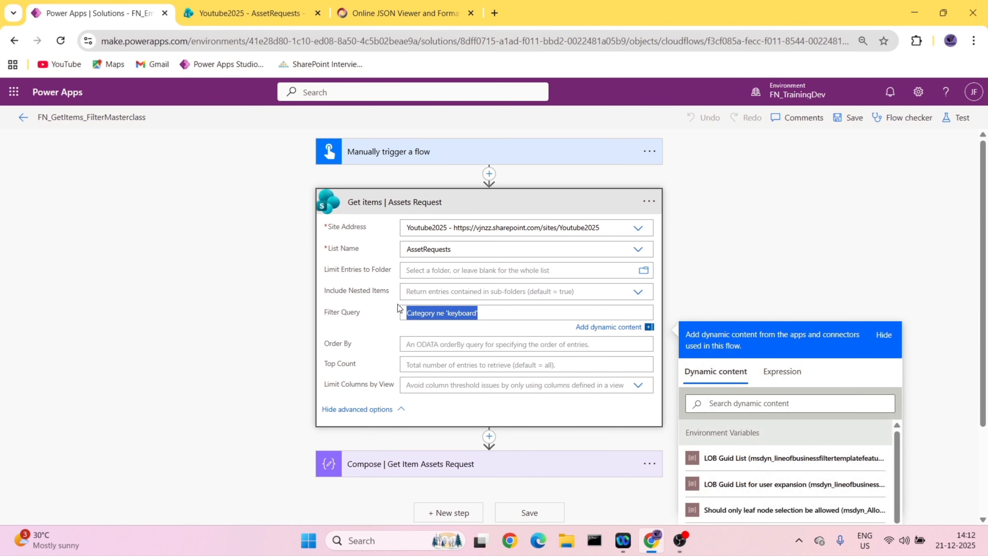
left_click(504, 311)
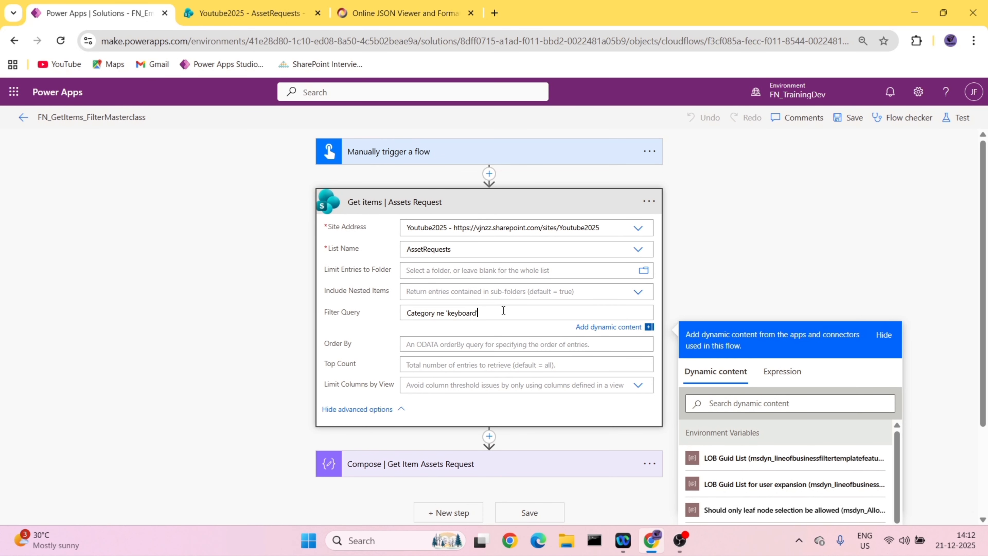
left_click_drag(521, 311, 385, 322)
key("Delete")
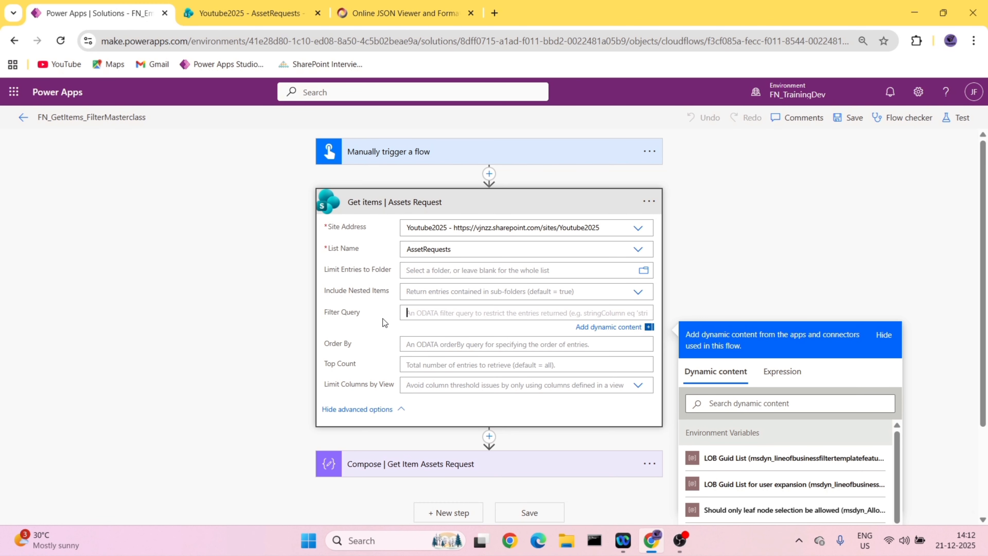
type("C")
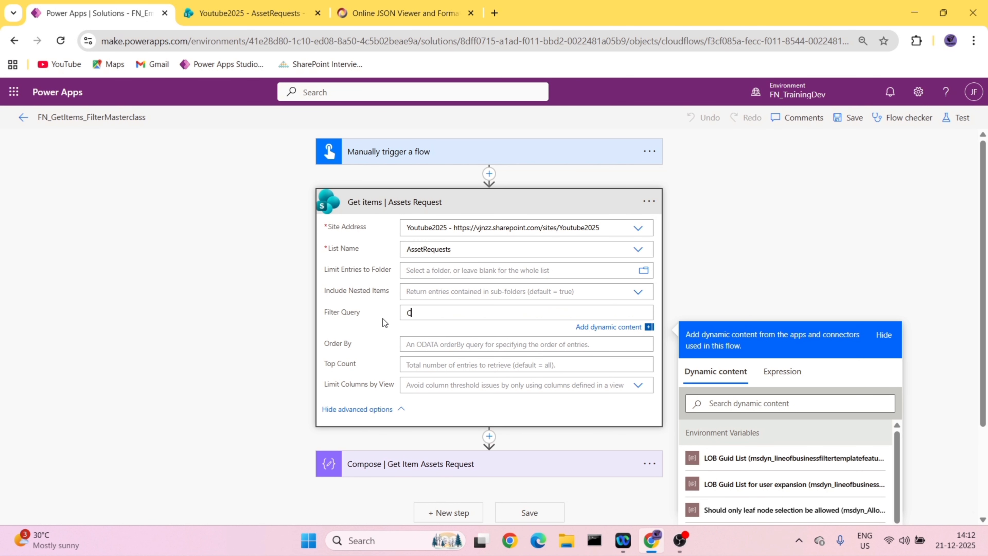
type("ategory eq")
type(" '")
type("key'")
type(";boar")
key("BackSpace")
key("BackSpace")
key("BackSpace")
key("BackSpace")
key("BackSpace")
type("baor")
key("BackSpace")
key("BackSpace")
key("BackSpace")
type("oard'")
left_click(220, 369)
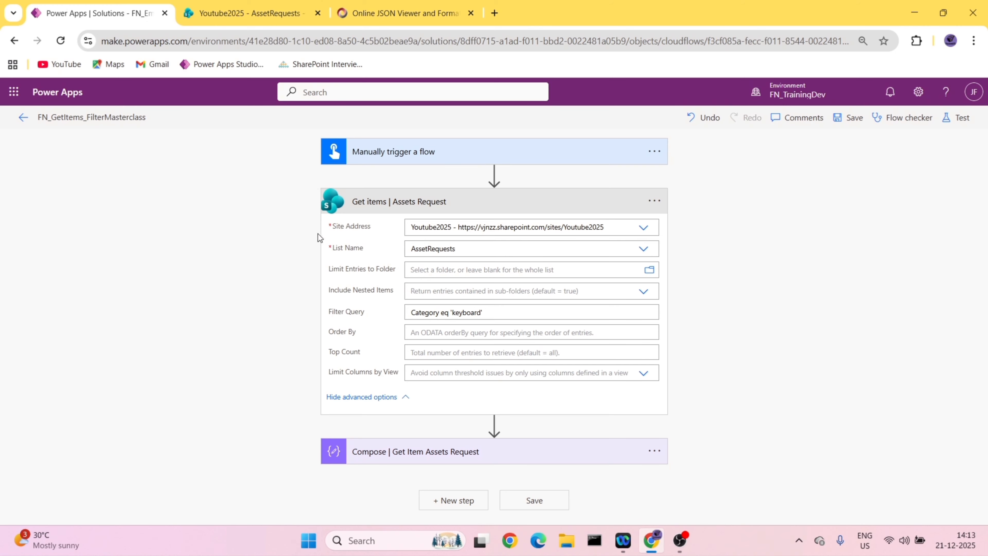
- Review the AssetRequests list for items whose Category holds both Mouse and Keyboard
left_click(253, 14)
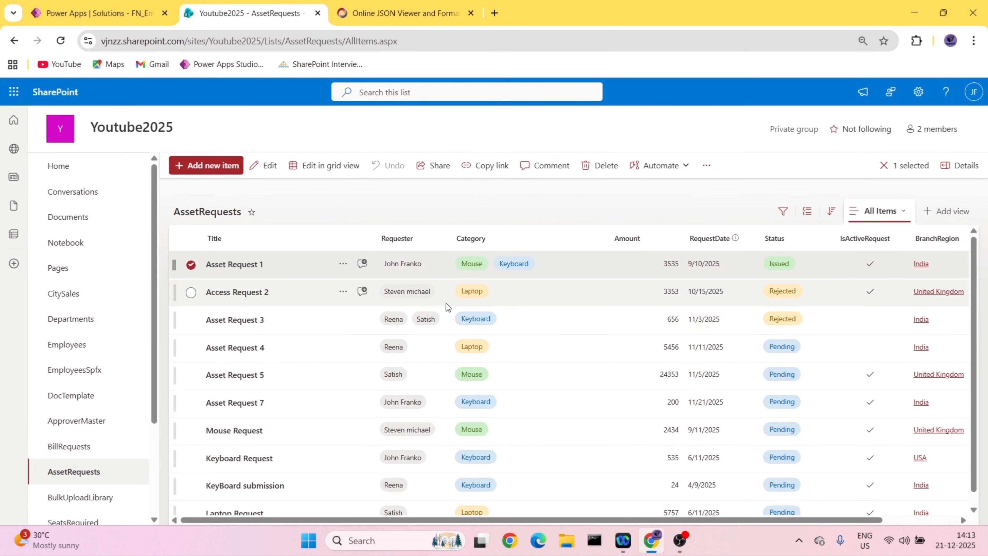
scroll(467, 291, "down", 1)
scroll(517, 278, "up", 1)
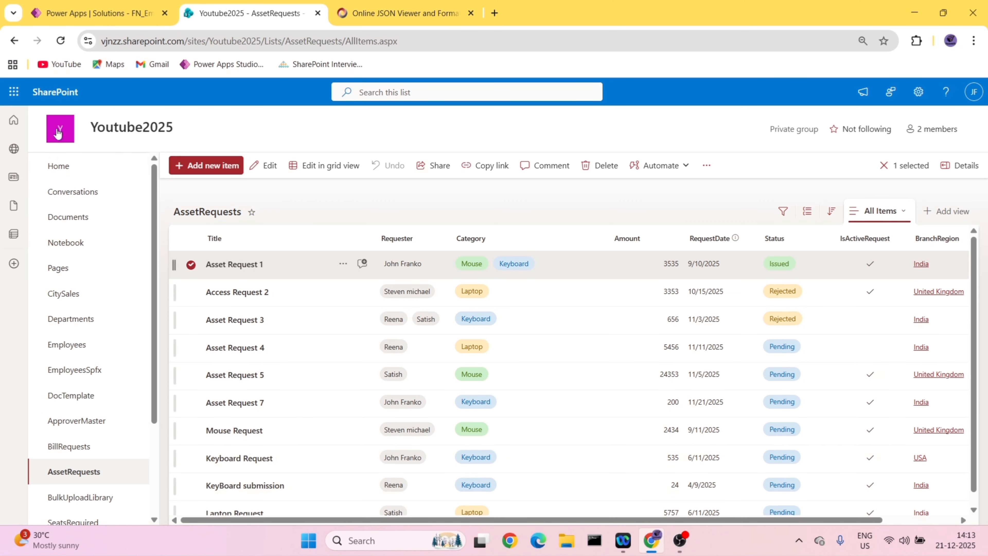
- Extend the Filter Query to Category eq 'keyboard' and Category eq 'Mouse', and save the flow
left_click(79, 5)
left_click(500, 313)
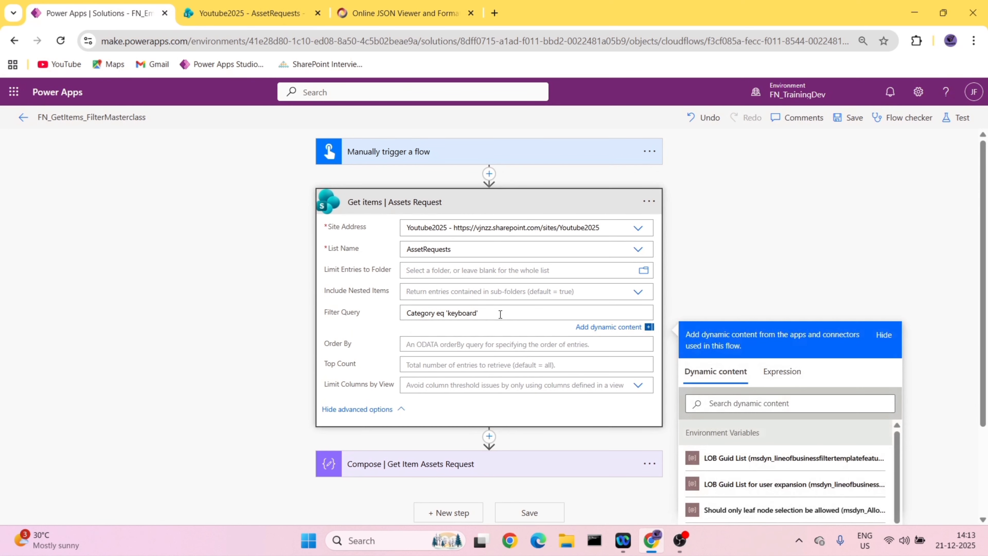
type("and Cattegory eq 'Mouse")
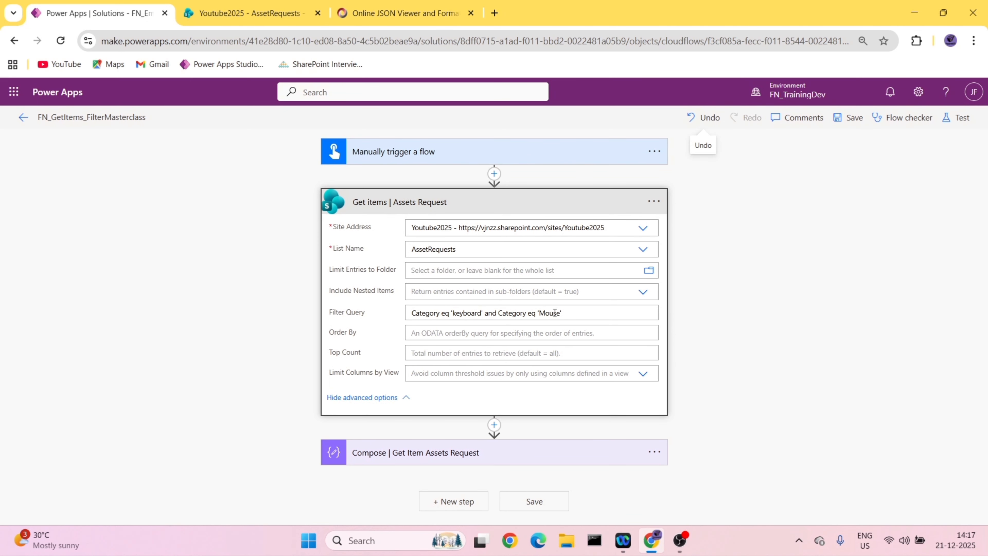
left_click(849, 123)
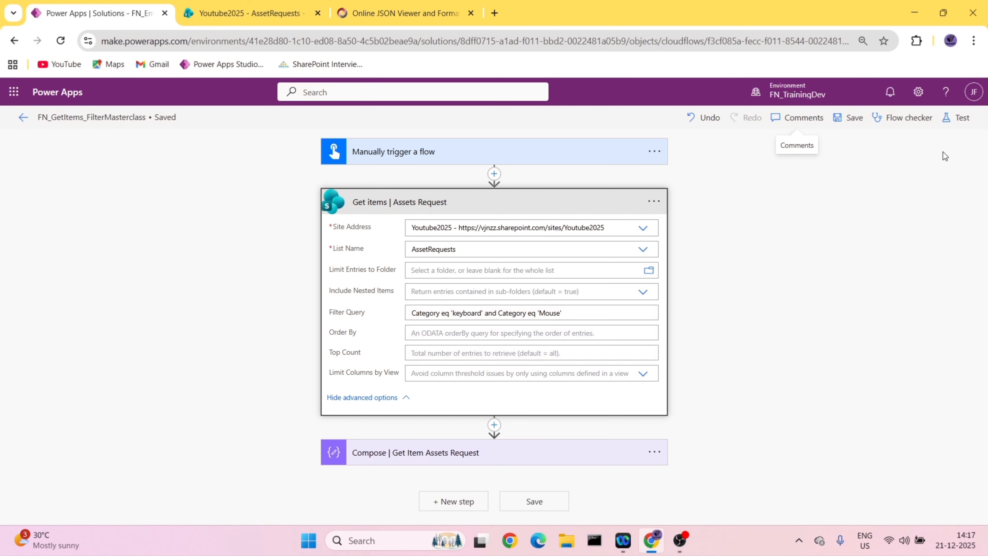
left_click(957, 116)
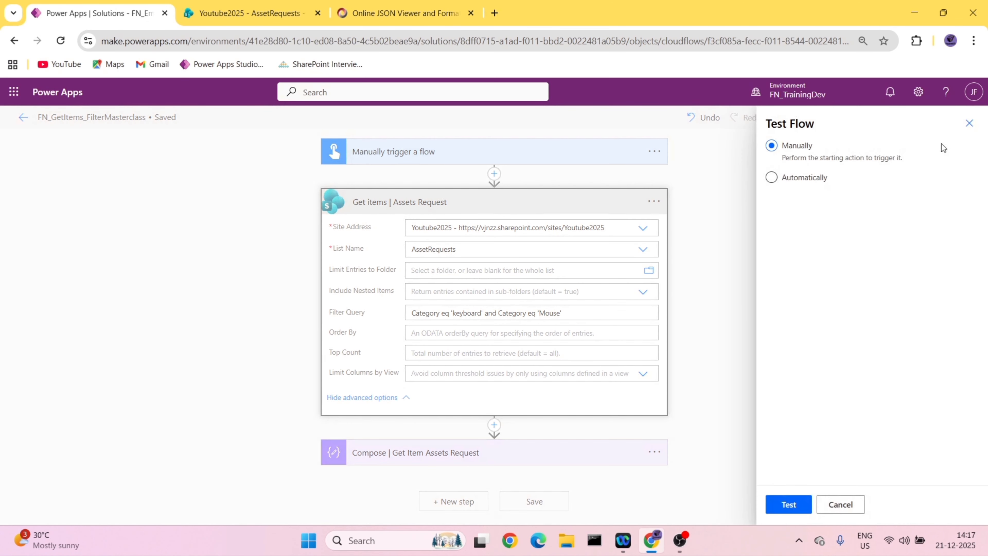
left_click(970, 126)
triple_click(567, 311)
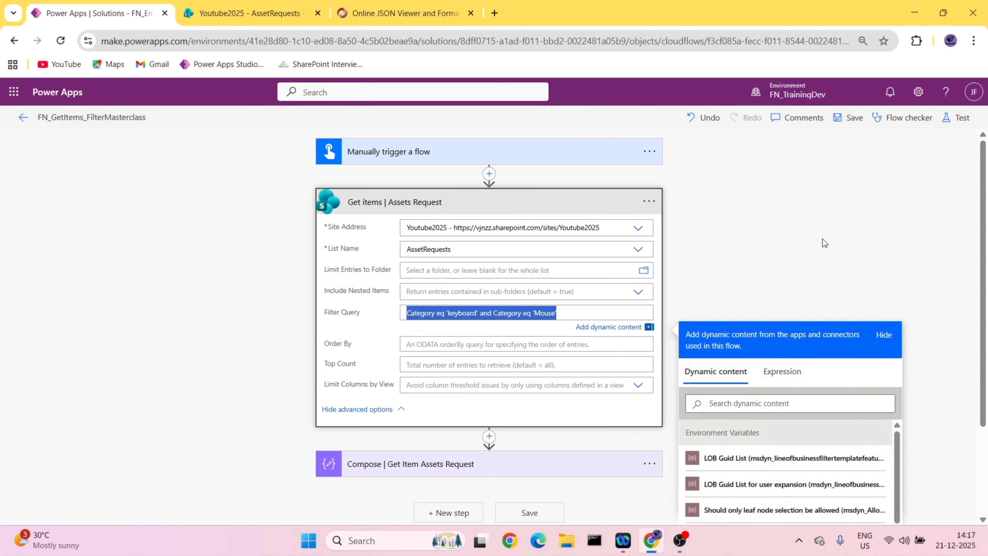
left_click(864, 179)
- Save the flow and run a manual test with the Category eq 'keyboard' and Category eq 'Mouse' filter
left_click(850, 117)
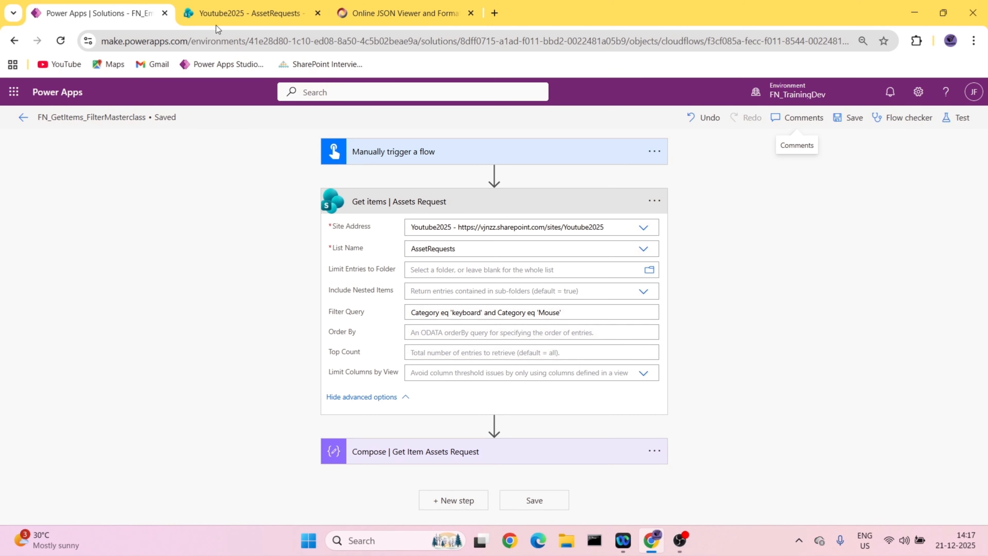
left_click(249, 13)
left_click(125, 4)
left_click(954, 117)
left_click(794, 152)
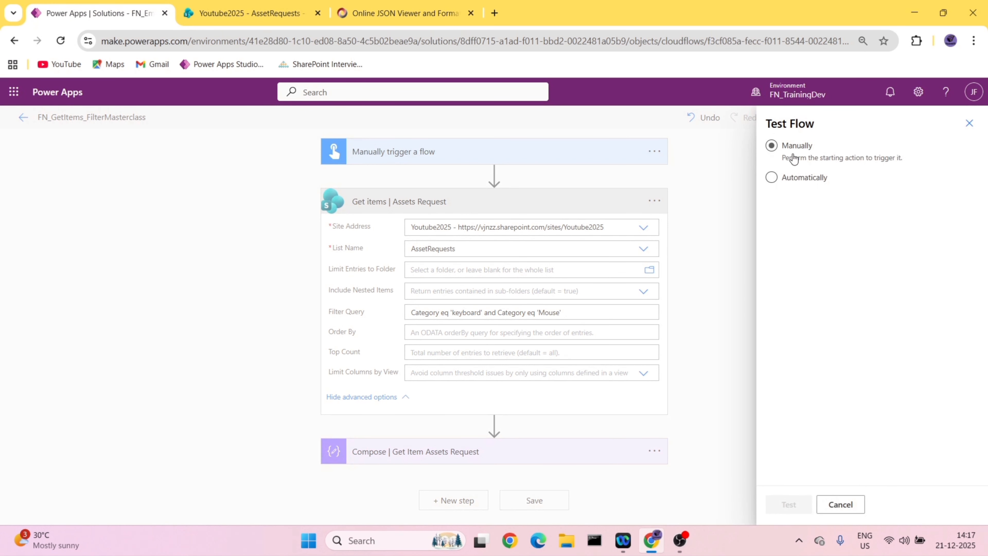
left_click(794, 504)
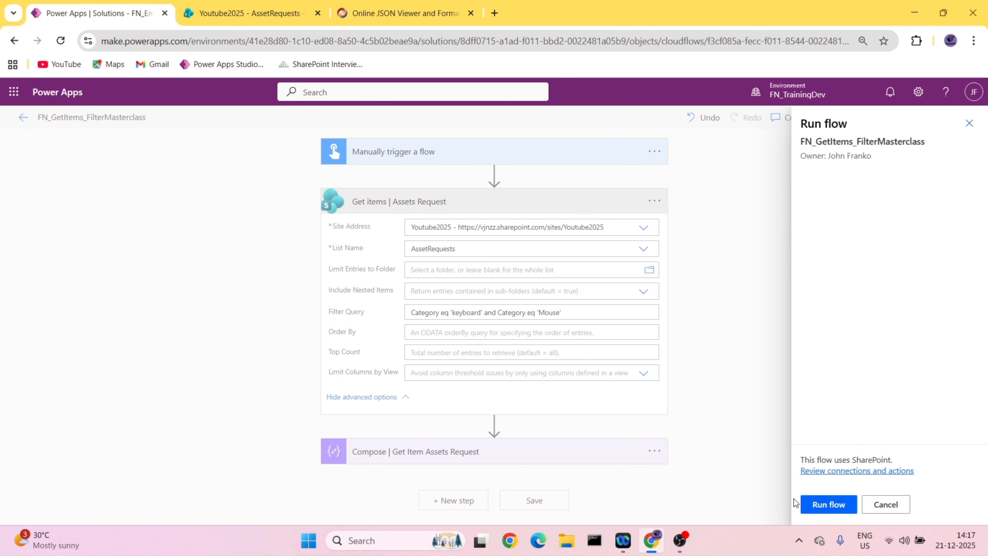
left_click(813, 505)
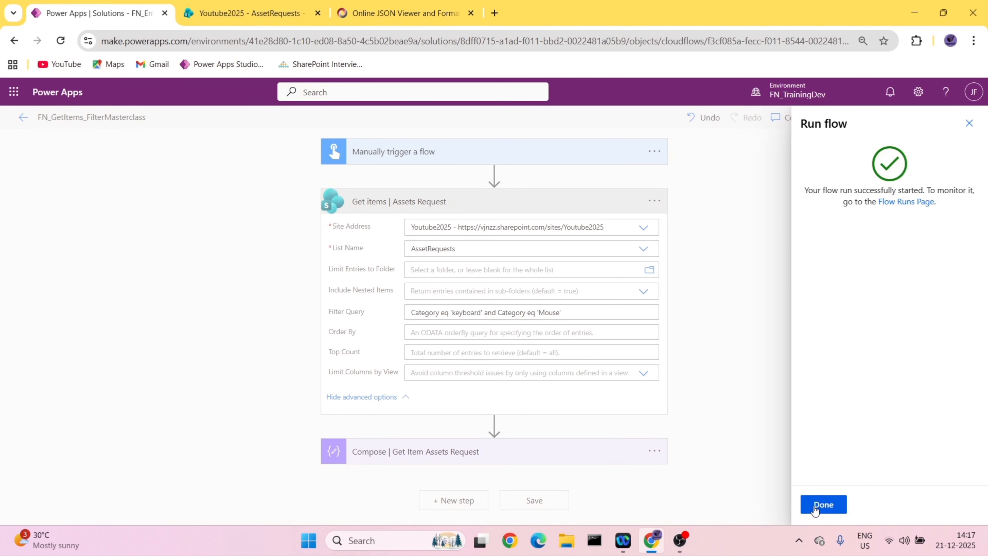
left_click(821, 504)
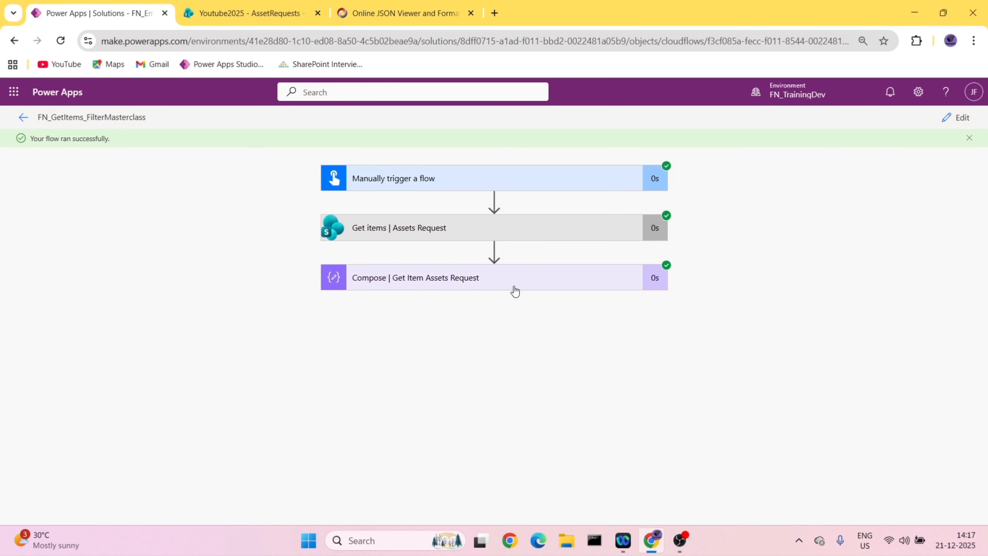
- Copy the output of Compose | Get Item Assets Request and replace the JSON viewer's text with it
left_click(515, 288)
left_click(517, 423)
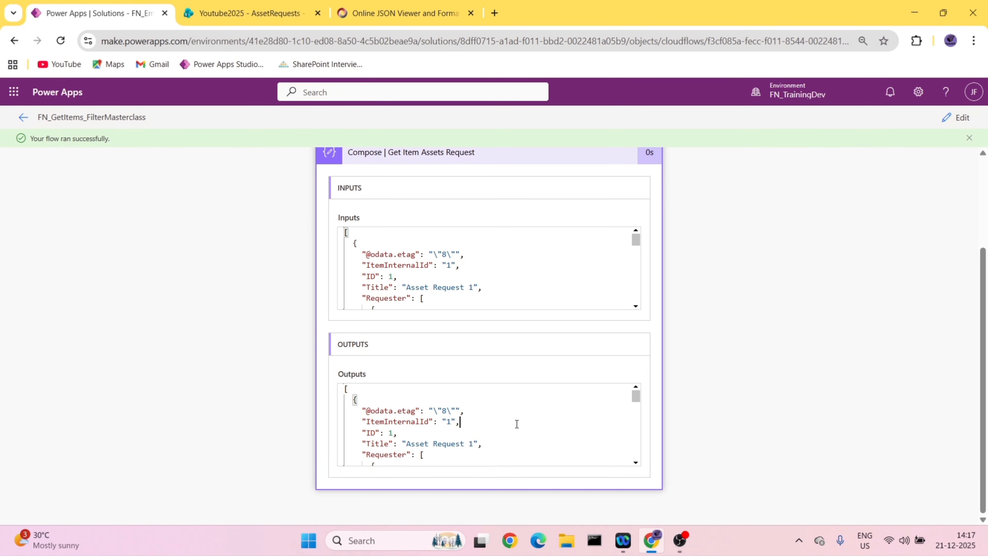
key("ctrl+a")
left_click(459, 13)
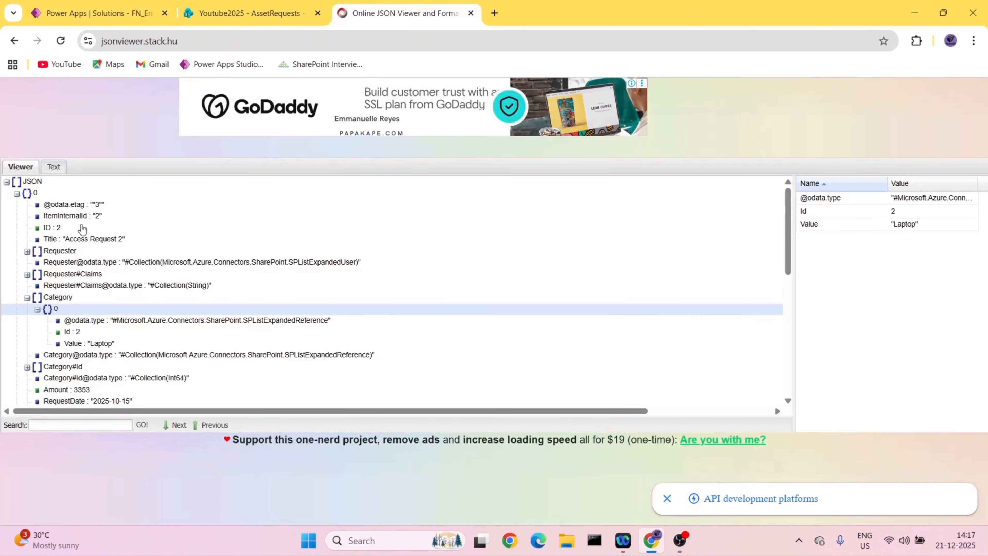
left_click(53, 166)
left_click(101, 288)
key("ctrl+a")
key("Delete")
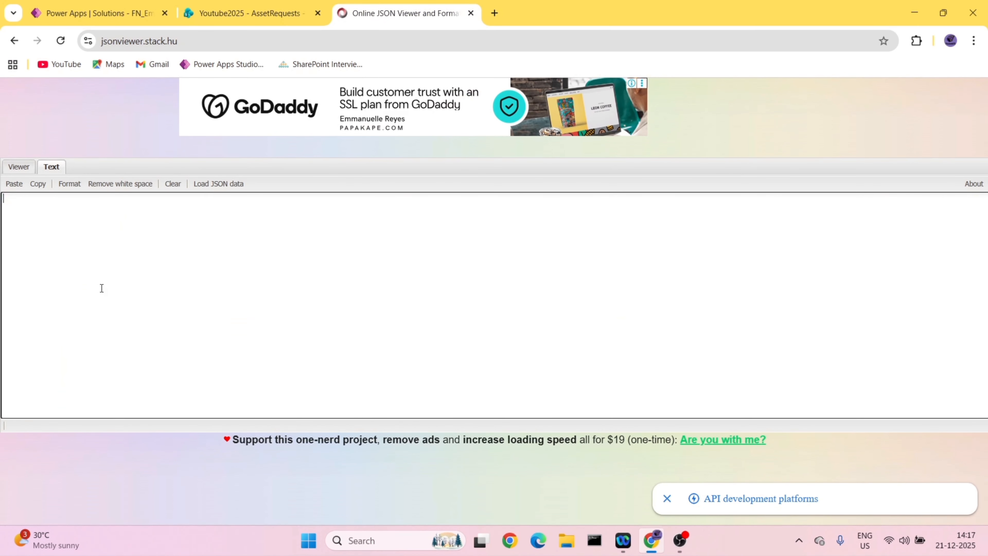
key("ctrl+v")
- Inspect both Category values of the returned item in the JSON tree
left_click(19, 166)
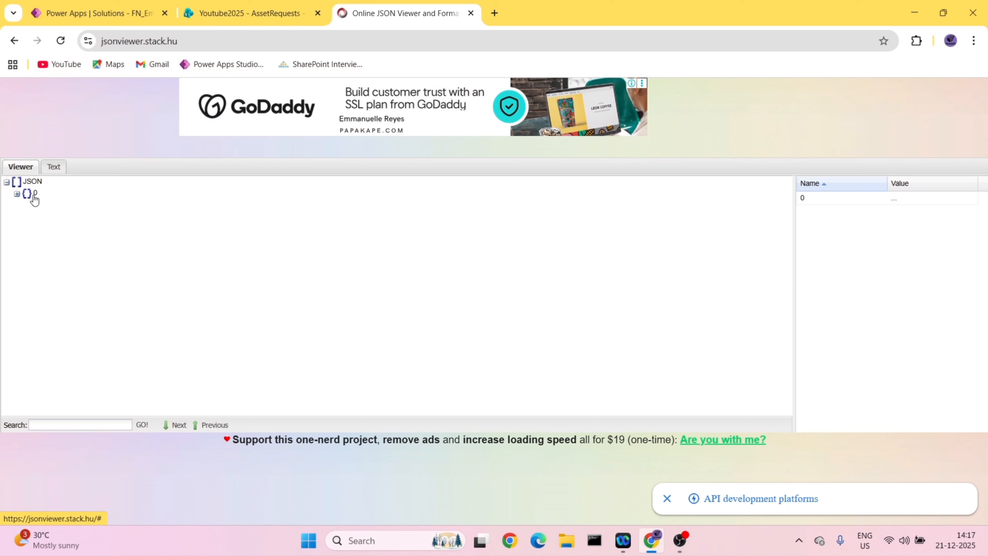
left_click(17, 194)
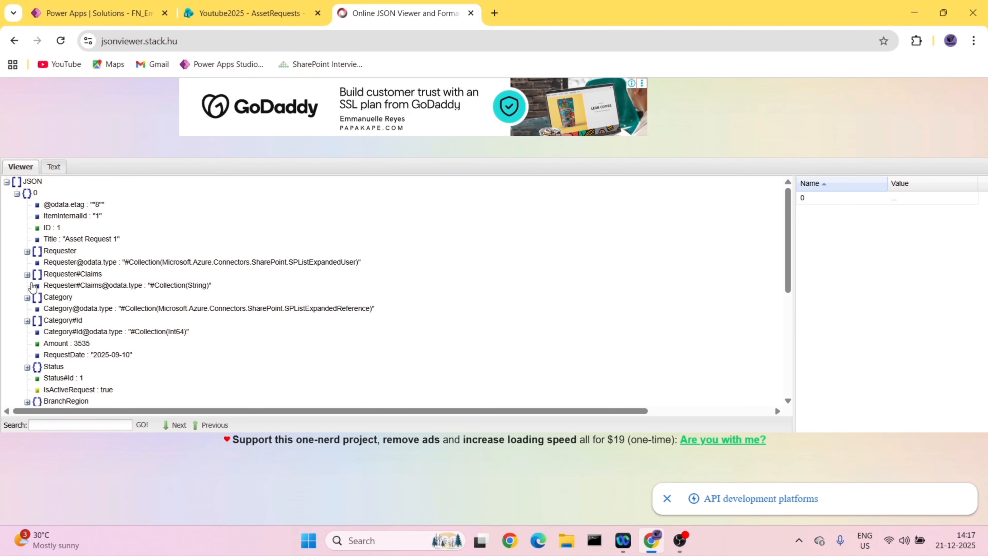
left_click(27, 298)
left_click(37, 309)
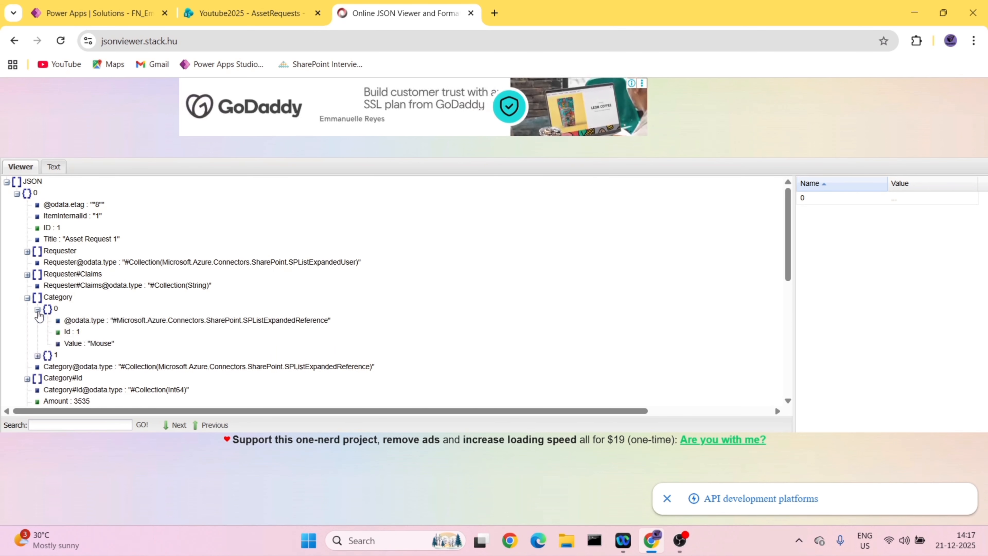
left_click(37, 310)
left_click(37, 321)
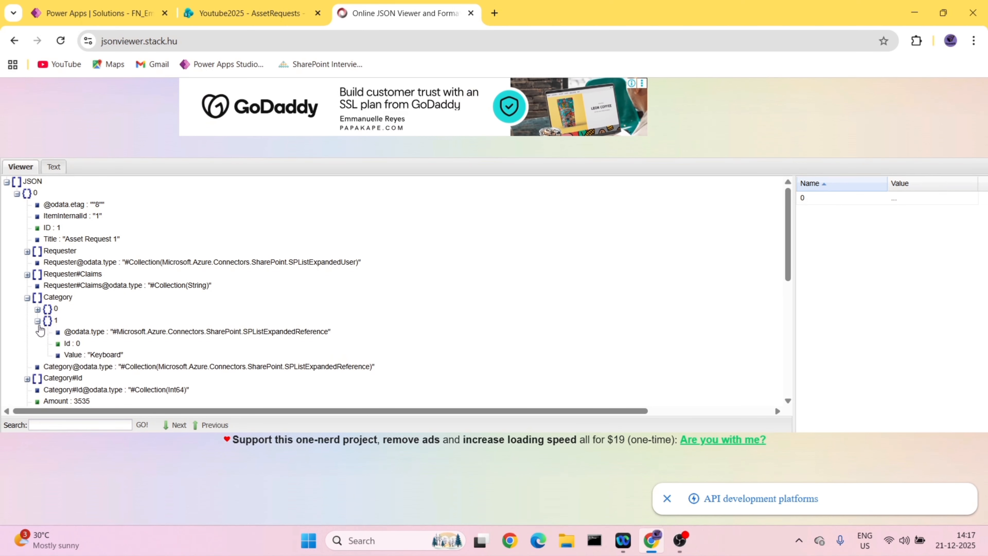
left_click(38, 321)
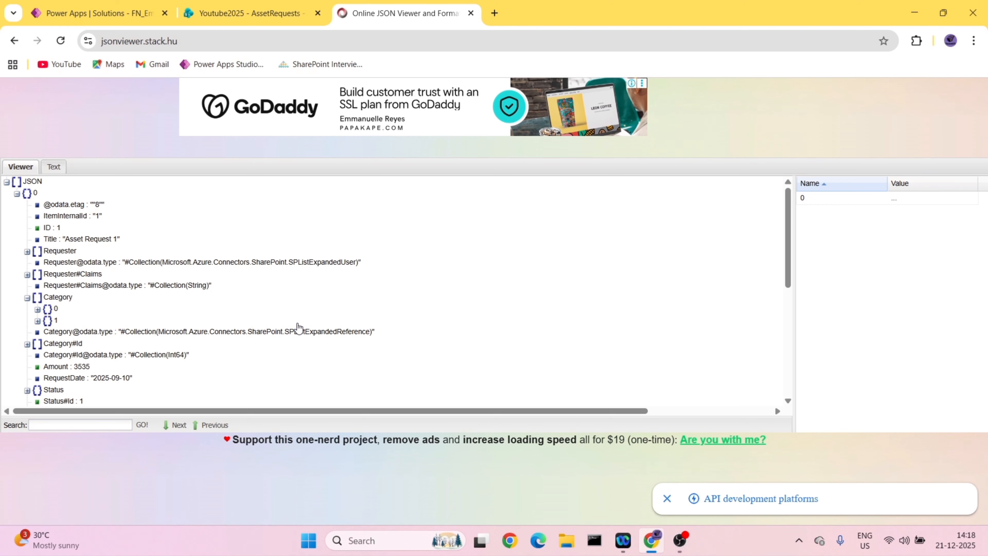
- Reopen the flow for editing and change the first condition of the Filter Query to Category ne 'keyboard'
left_click(79, 7)
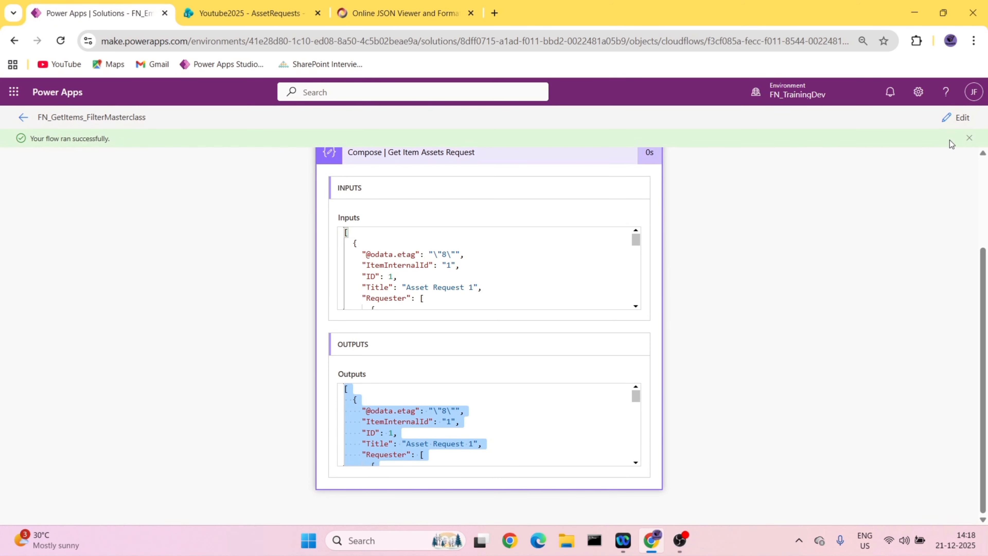
left_click(955, 119)
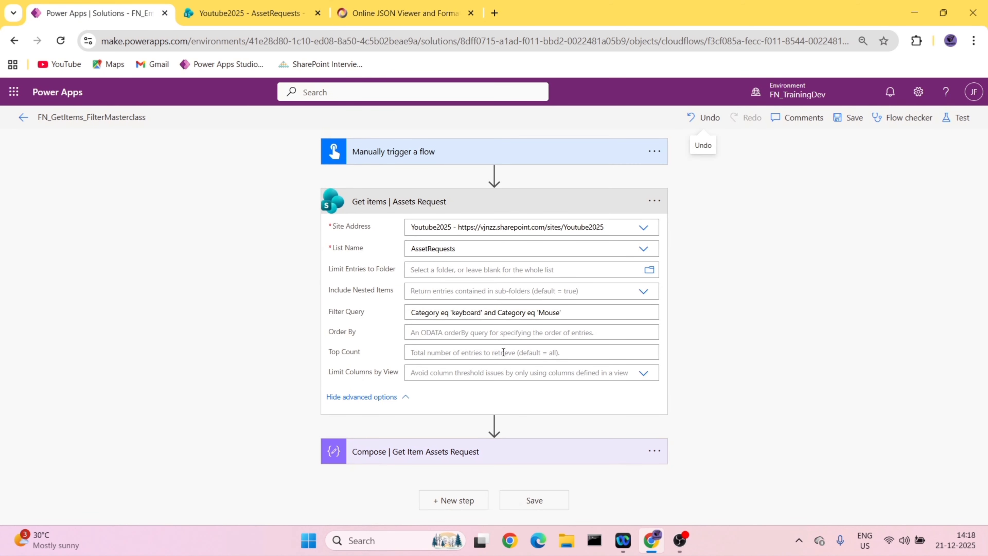
left_click_drag(562, 312, 362, 313)
left_click(295, 16)
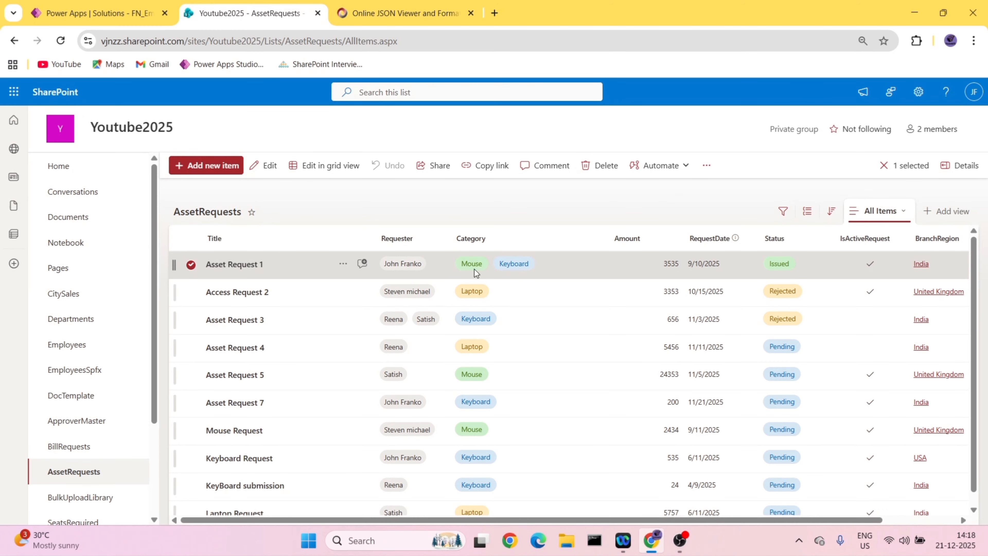
left_click(112, 15)
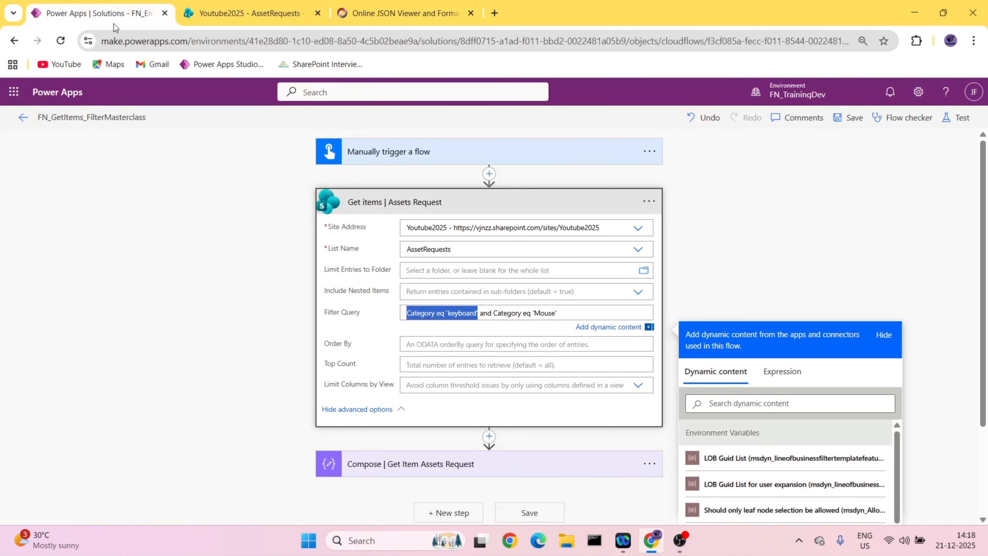
left_click(444, 314)
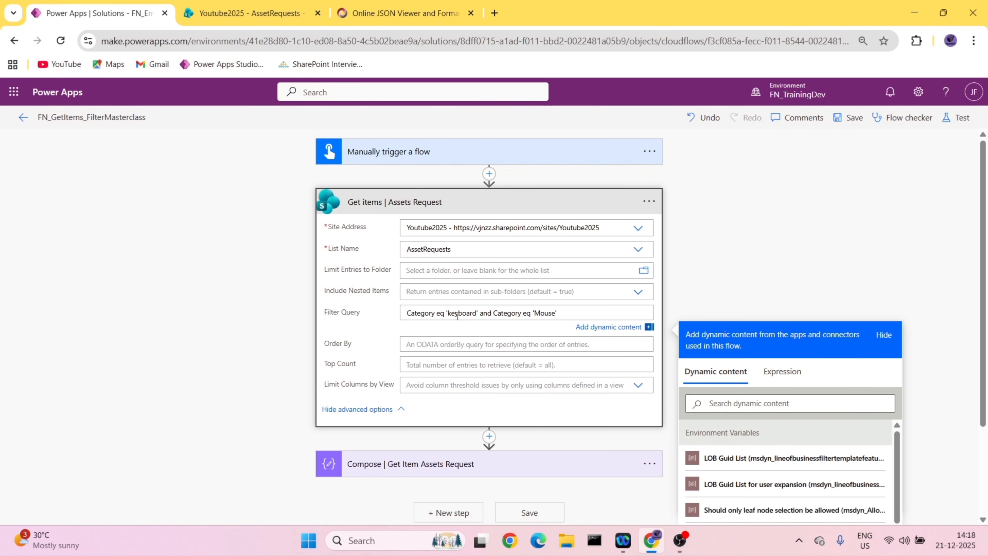
key("BackSpace")
key("BackSpace")
type("ne")
- Join the two Filter Query conditions with or instead of and, and save the flow
left_click(490, 313)
key("BackSpace")
key("BackSpace")
key("BackSpace")
key("BackSpace")
type("or")
left_click(849, 117)
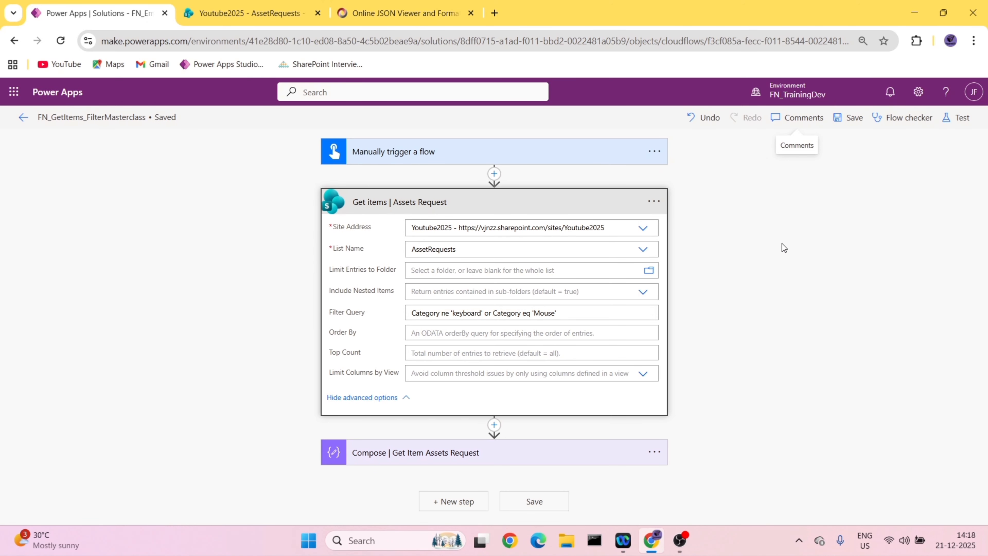
- Run a manual test of the flow with the Category ne 'keyboard' or Category eq 'Mouse' filter
left_click(958, 118)
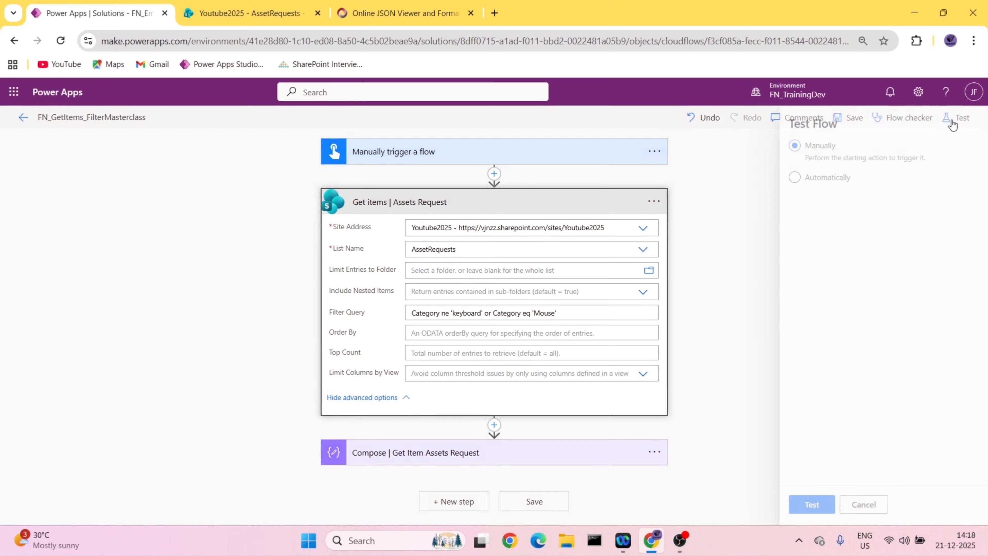
left_click(802, 513)
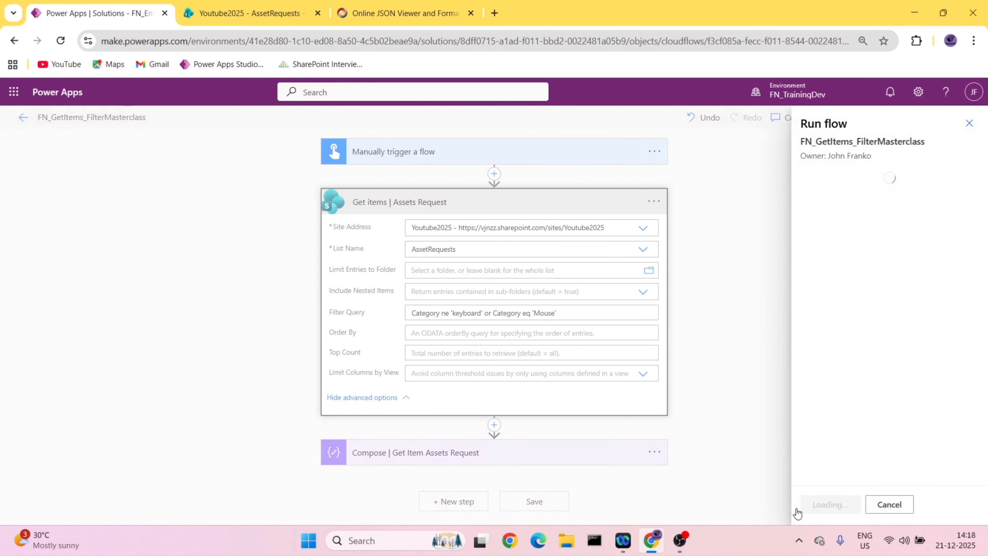
left_click(820, 505)
left_click(817, 505)
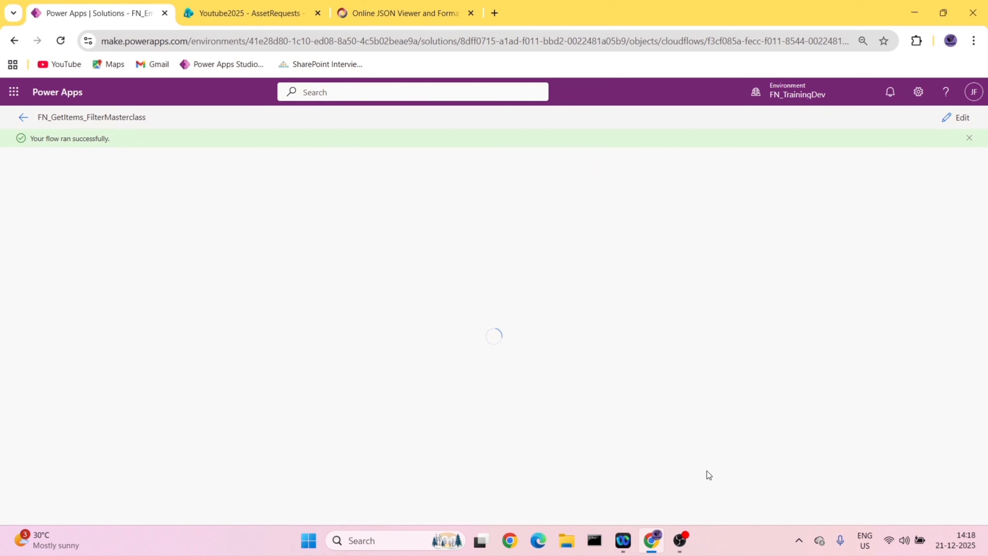
- Copy the new run's Compose output and paste it into the JSON viewer in place of the previous JSON
left_click(444, 278)
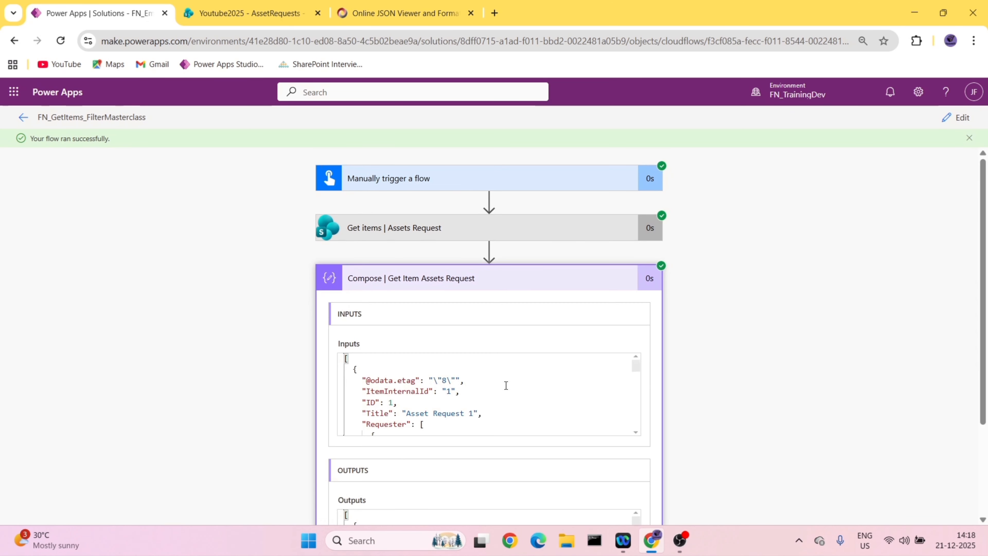
scroll(505, 385, "down", 5)
scroll(453, 466, "down", 2)
left_click(527, 465)
key("ctrl+a")
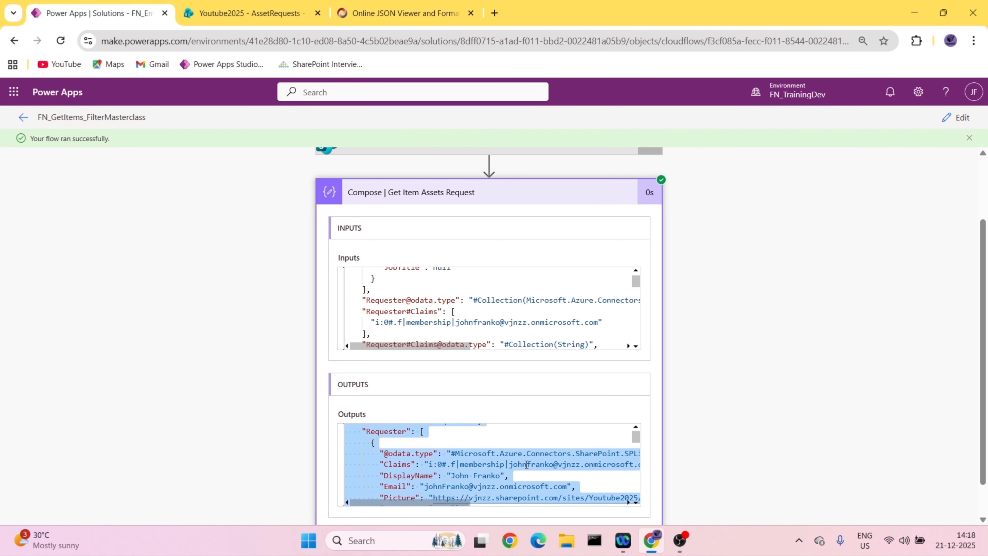
left_click(401, 13)
left_click(51, 166)
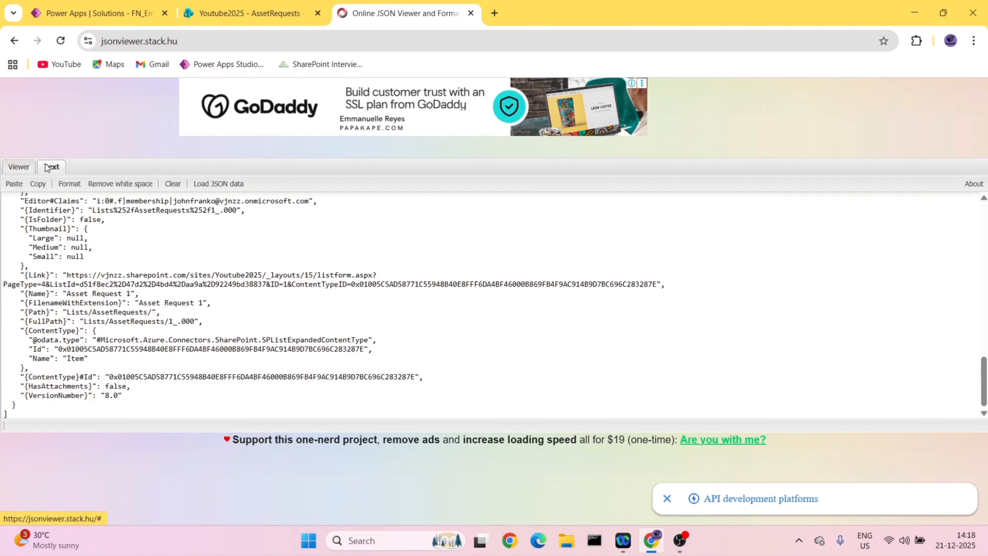
left_click(244, 333)
key("ctrl+a")
key("Delete")
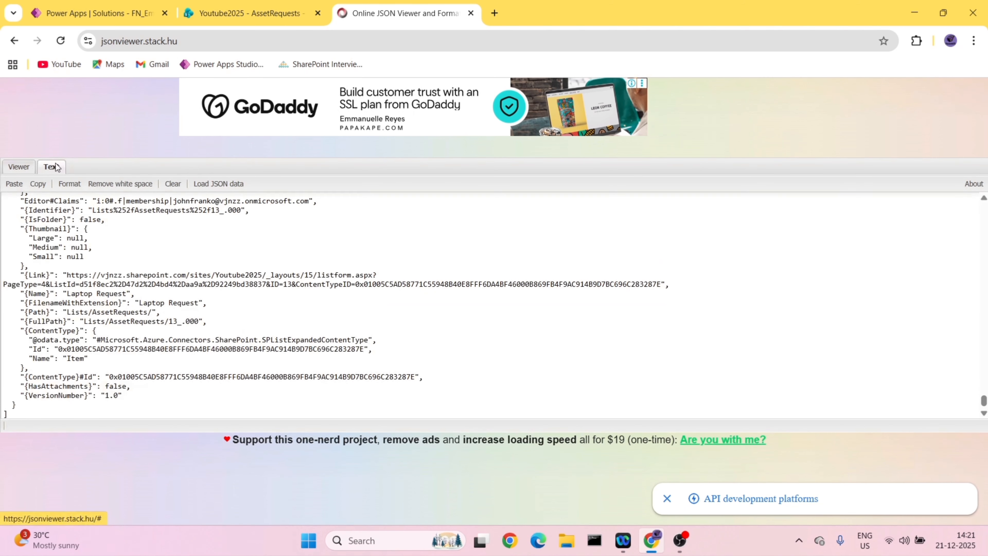
- Expand the first returned item in the JSON tree and examine its Category values
left_click(20, 167)
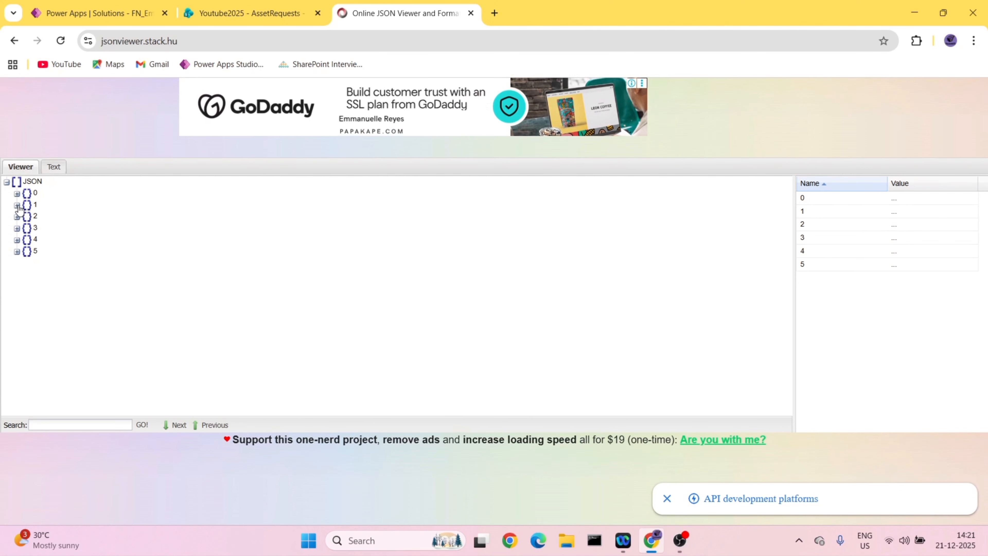
left_click(17, 193)
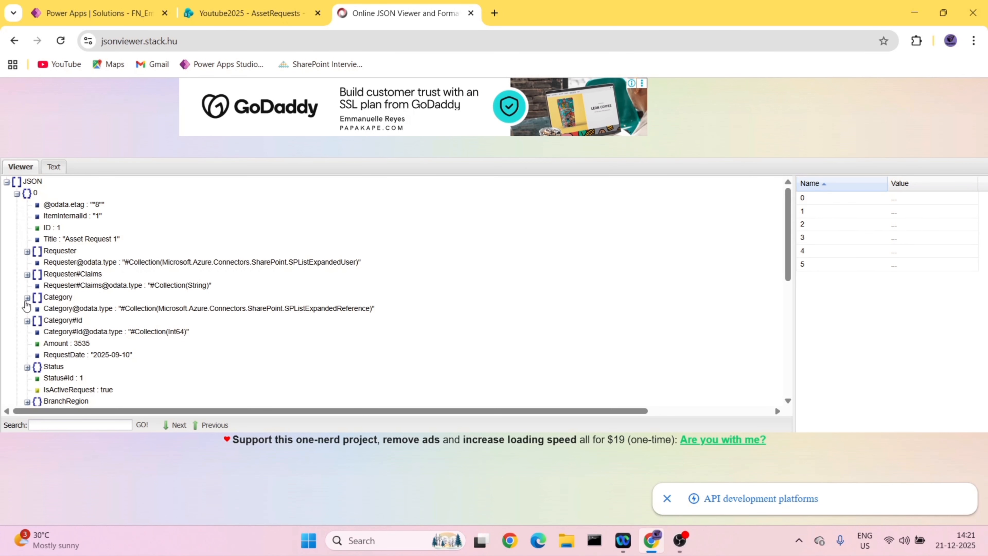
left_click(27, 298)
left_click(38, 309)
- Compare the Category values in the AssetRequests list with the Filter Query used by the run's Get items action
left_click(253, 13)
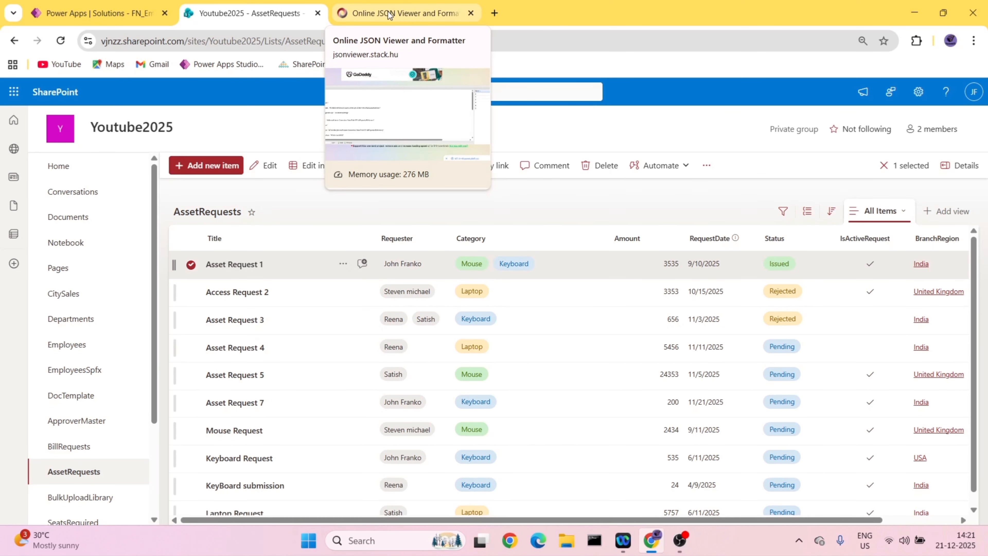
left_click(98, 13)
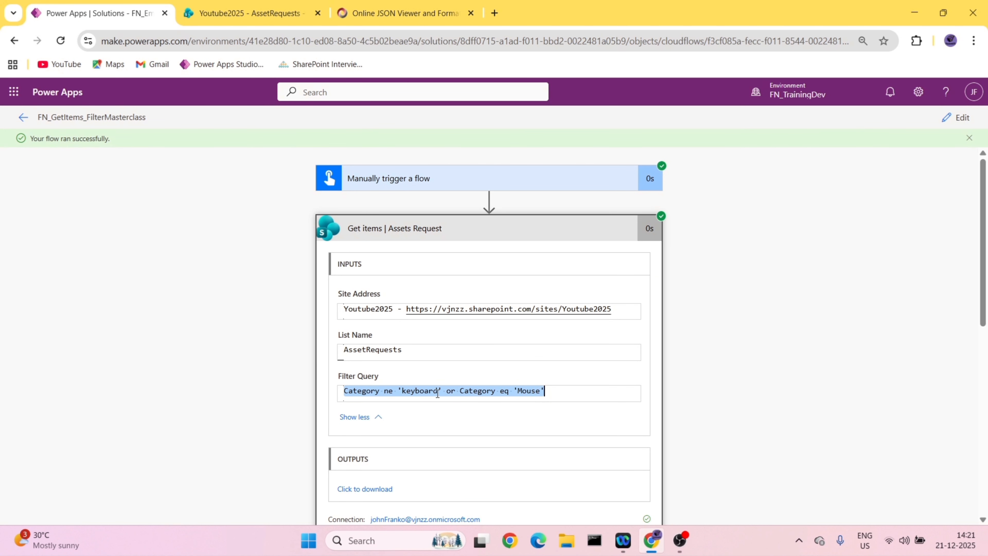
left_click(557, 389)
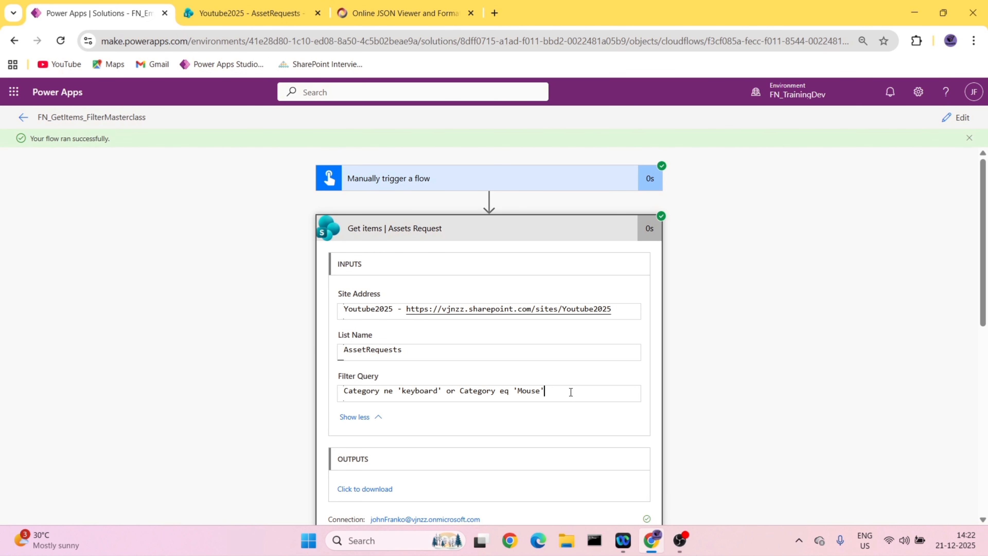
left_click(249, 13)
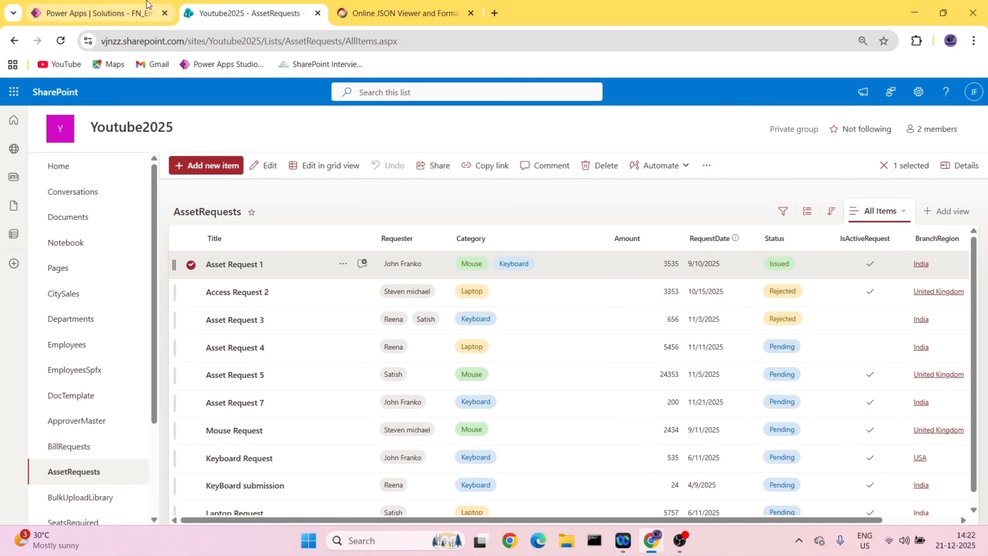
left_click(94, 13)
left_click(568, 391)
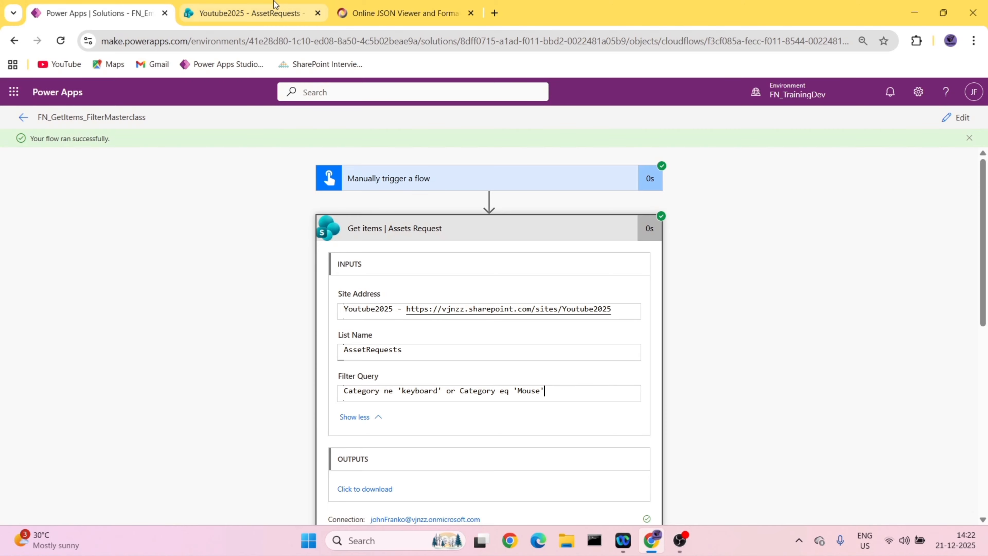
left_click(276, 13)
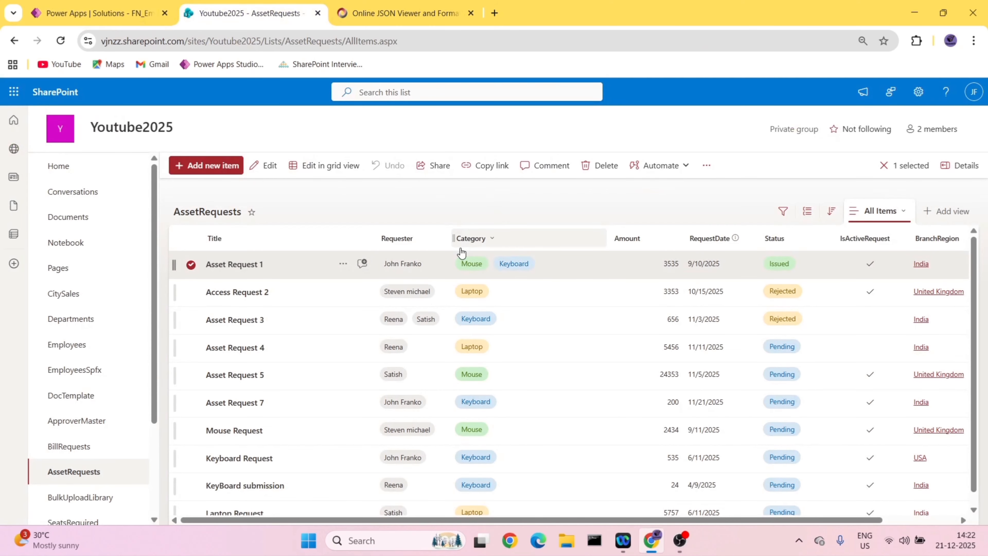